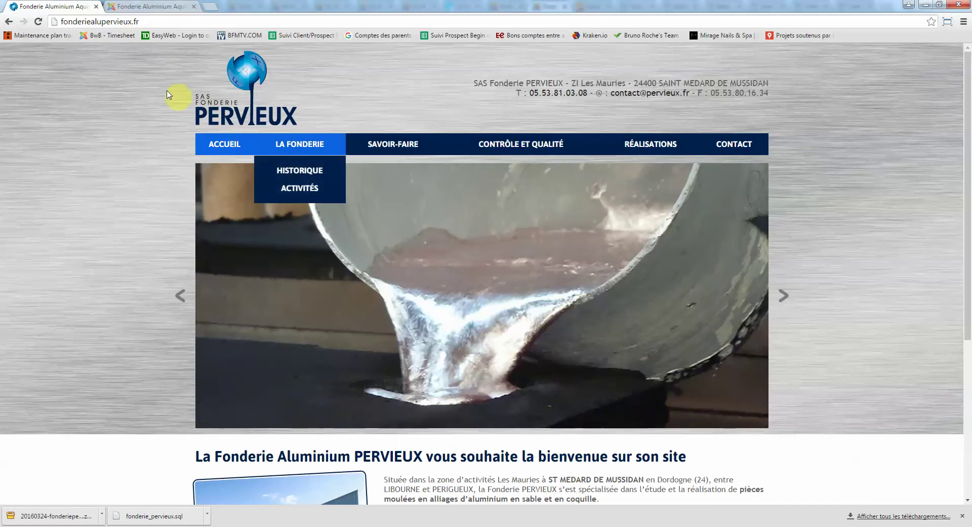
- Open the Joomla administration page at fonderiealupervieux.fr/administrator and log in with the prefilled credentials
click(135, 5)
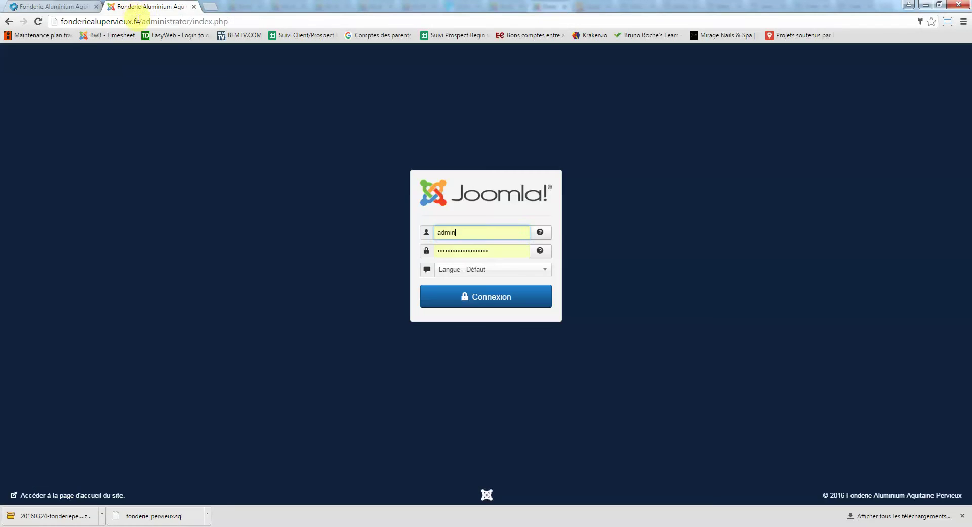
click(138, 22)
click(76, 22)
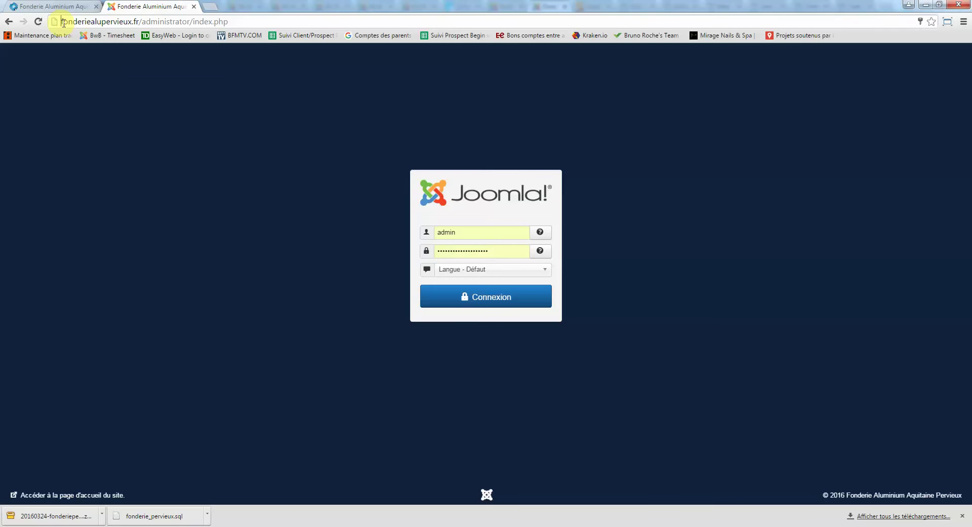
click(146, 22)
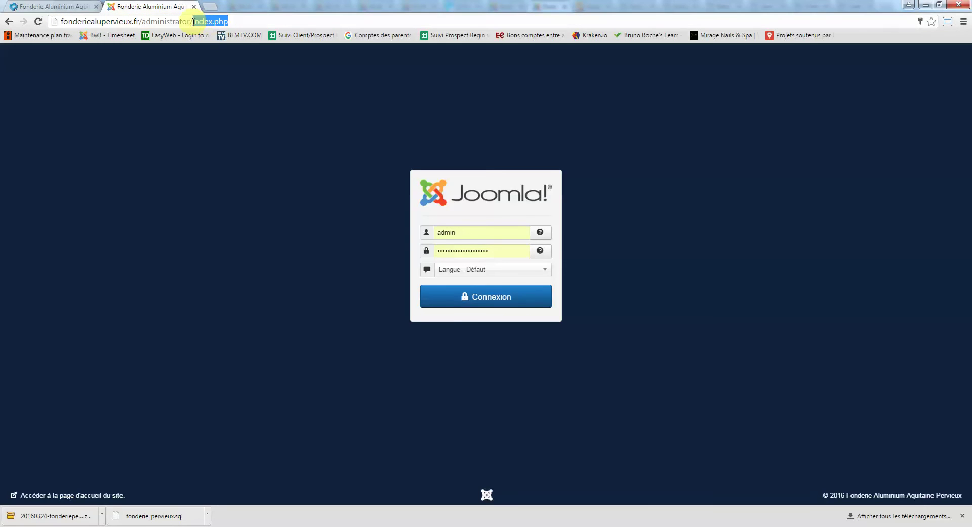
key(BackSpace)
key(BackSpace)
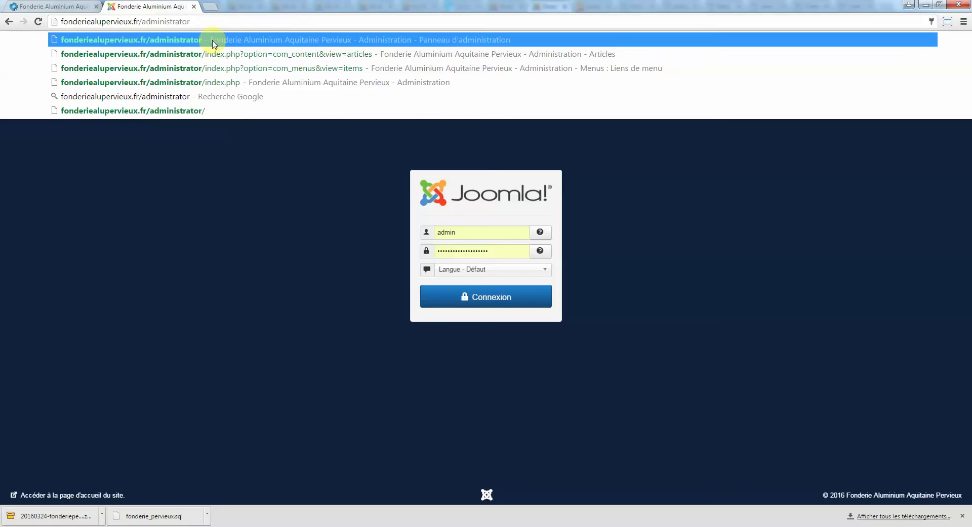
click(213, 42)
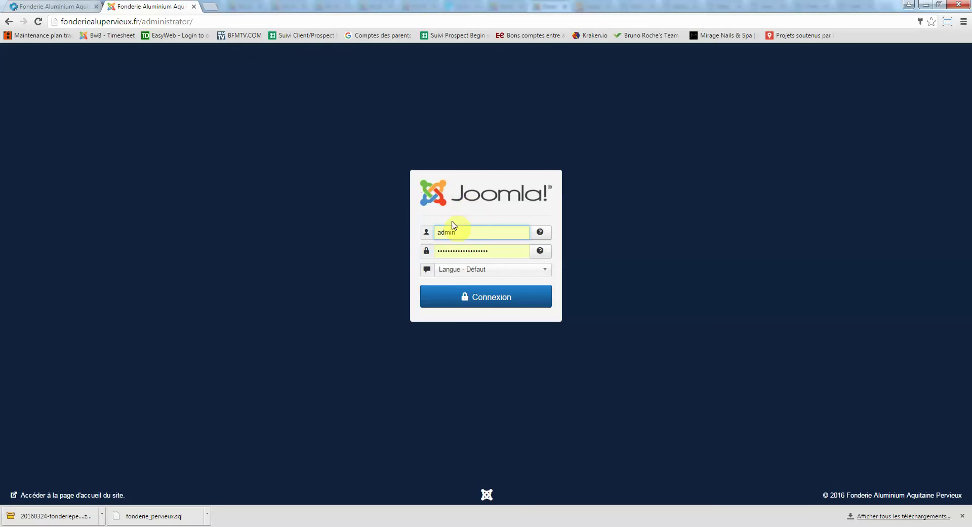
click(478, 298)
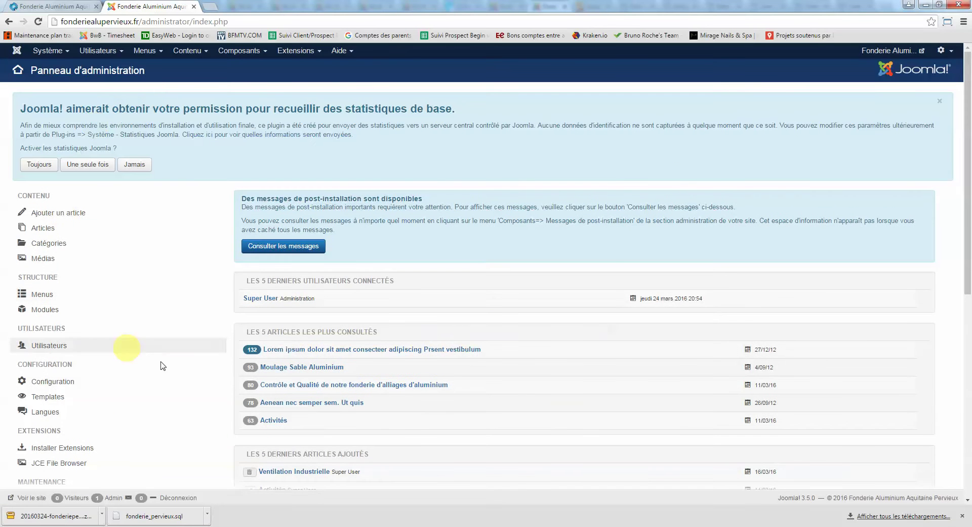
- Look over the administration dashboard and permanently refuse the Joomla statistics collection with Jamais
scroll(567, 349, down, 5)
scroll(582, 326, up, 5)
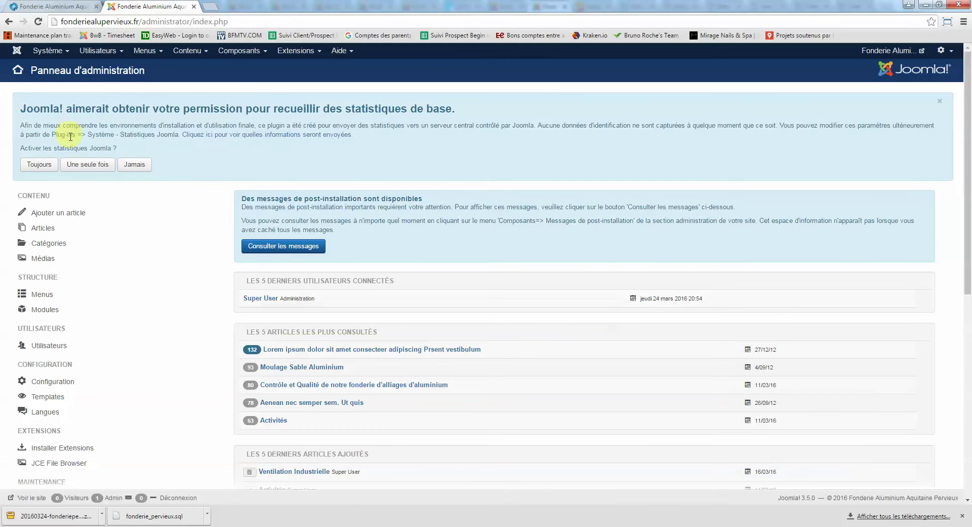
click(127, 165)
- Look over the public site's home page and its navigation, and return to the administration dashboard
click(68, 6)
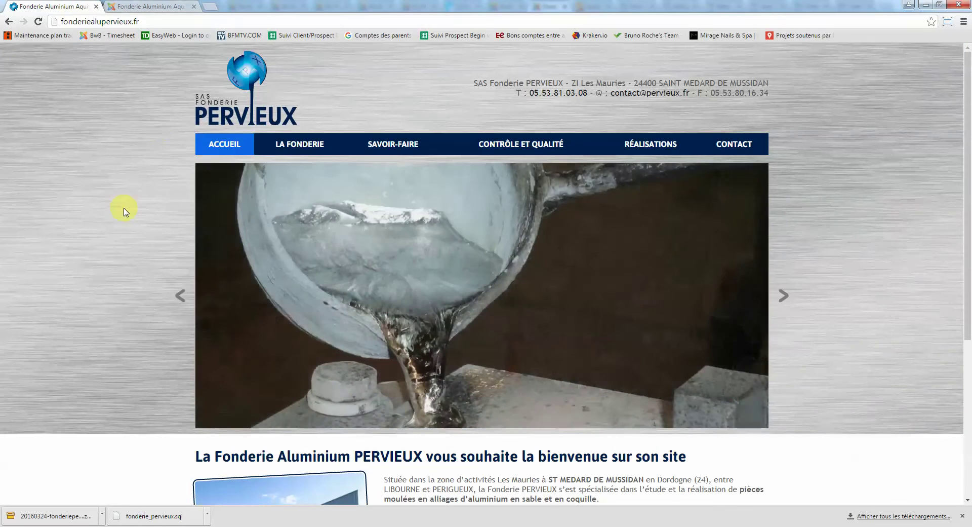
scroll(124, 210, down, 4)
scroll(124, 210, up, 4)
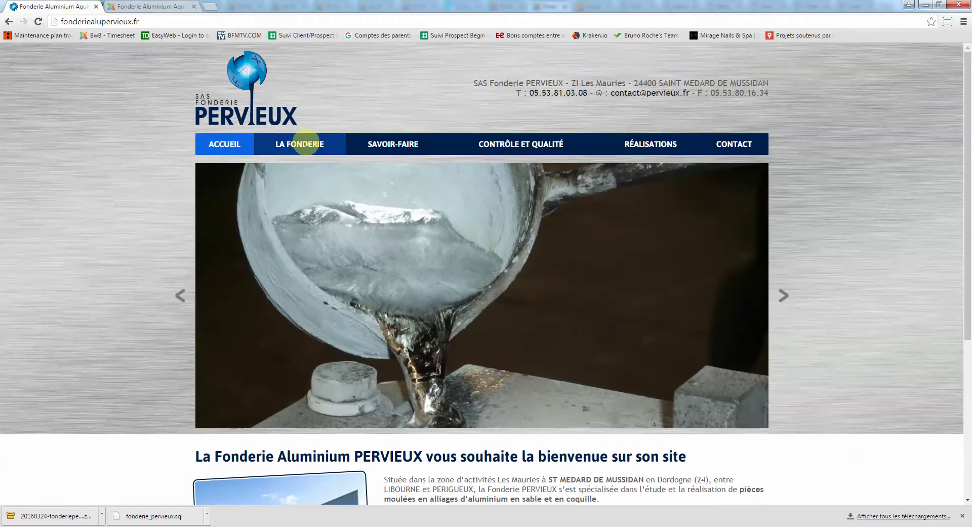
mouse_move(300, 147)
click(124, 7)
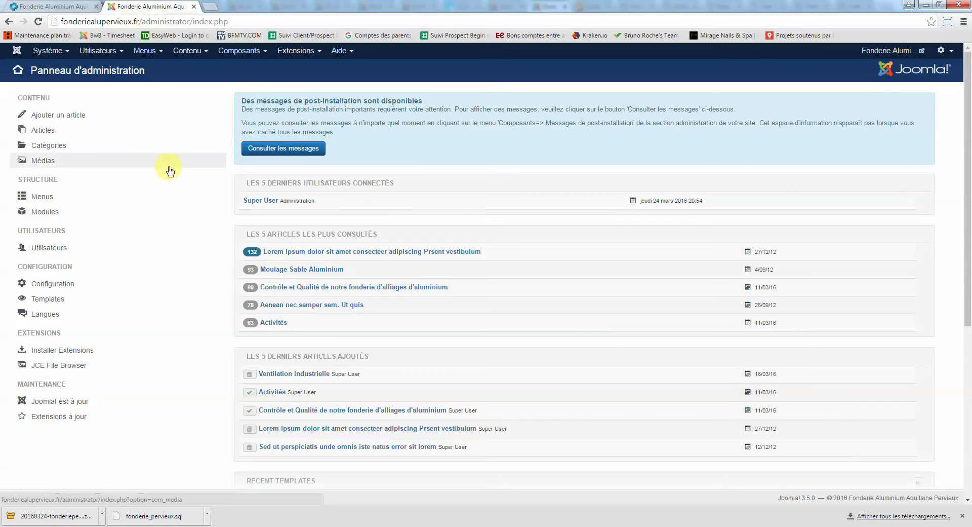
- Open the media manager to see its folders, and browse the site's list of articles
click(187, 161)
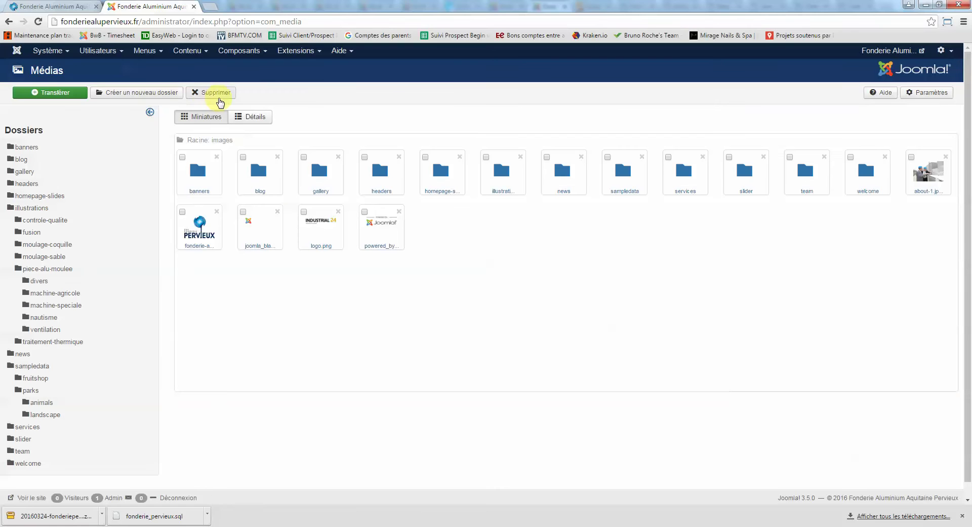
click(198, 55)
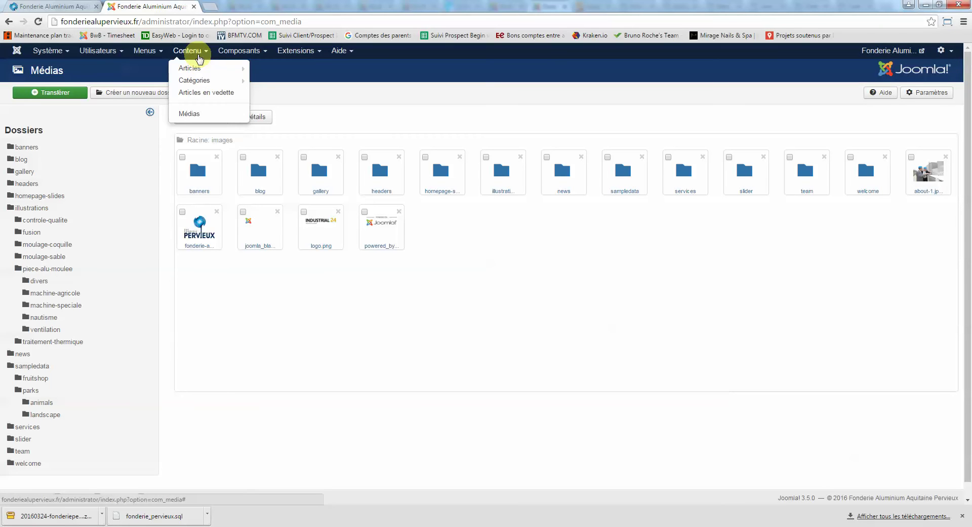
mouse_move(203, 70)
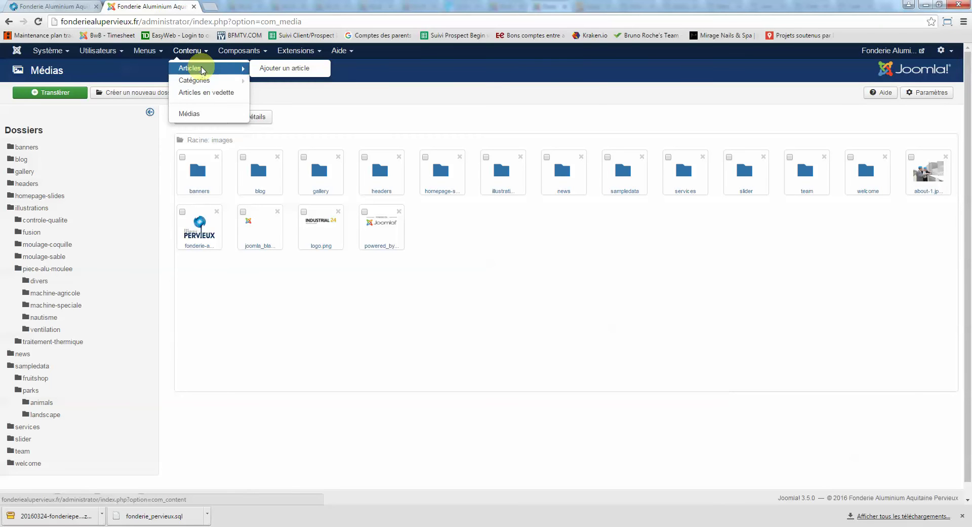
click(202, 70)
scroll(151, 289, down, 3)
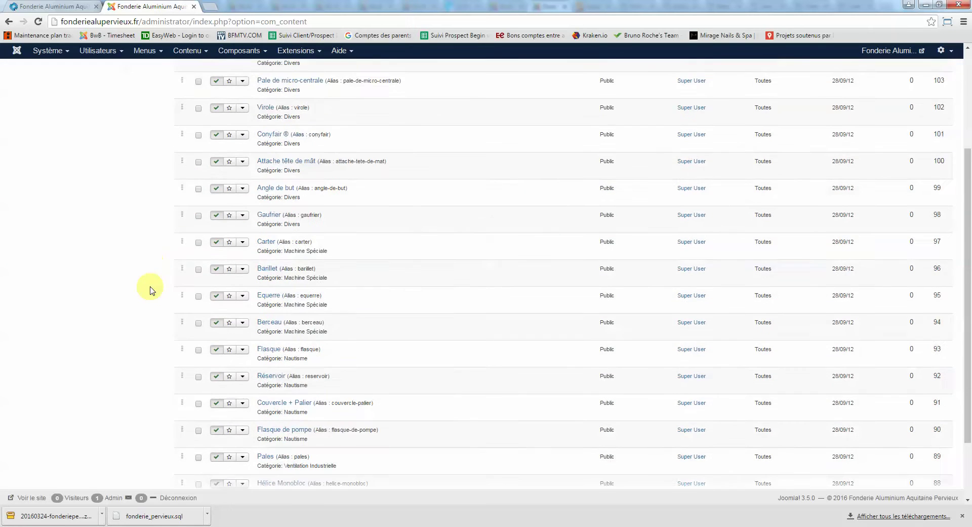
scroll(152, 289, down, 3)
scroll(152, 290, up, 10)
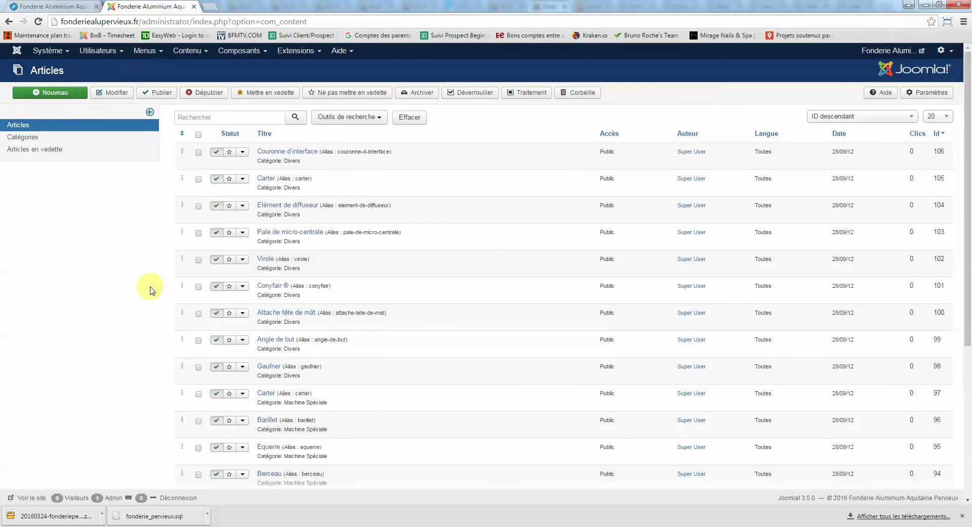
- View the public site's Réalisations page and the welcome article's title on the home page
click(44, 6)
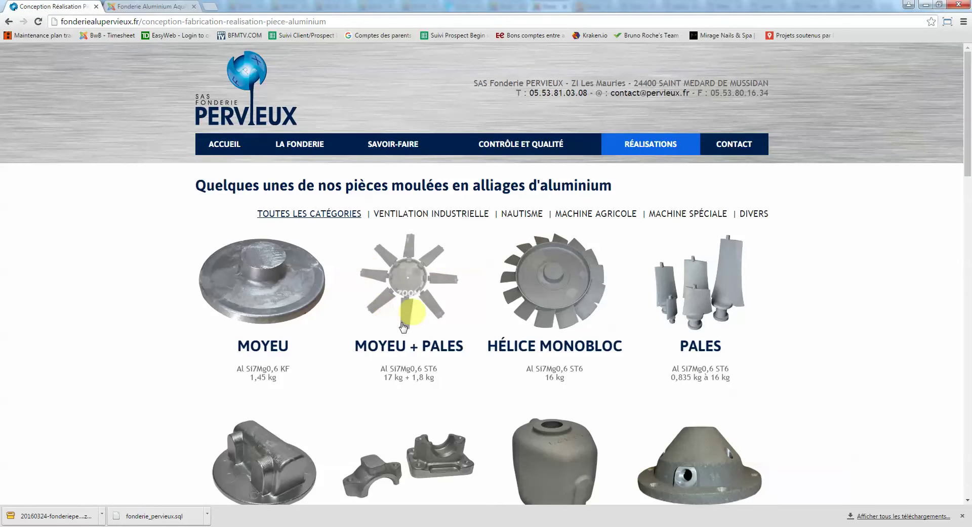
click(133, 5)
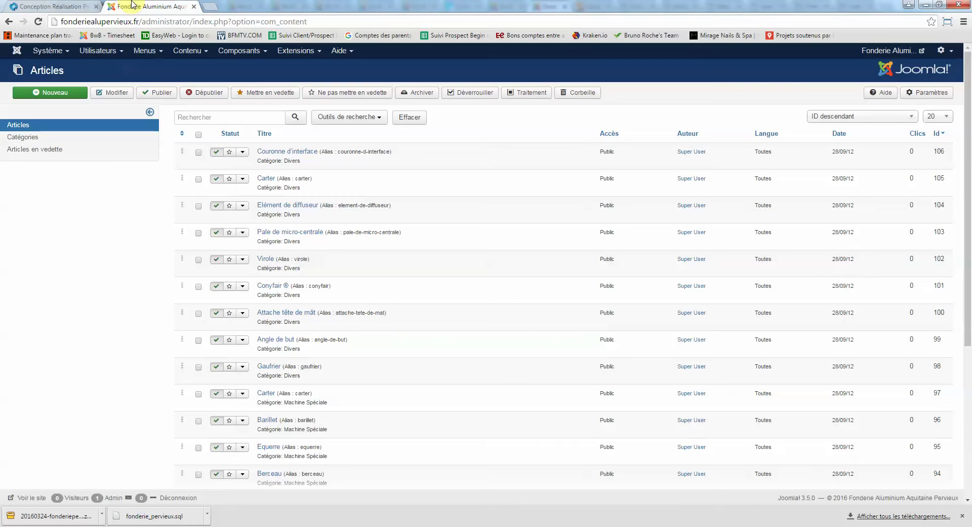
click(64, 6)
click(231, 146)
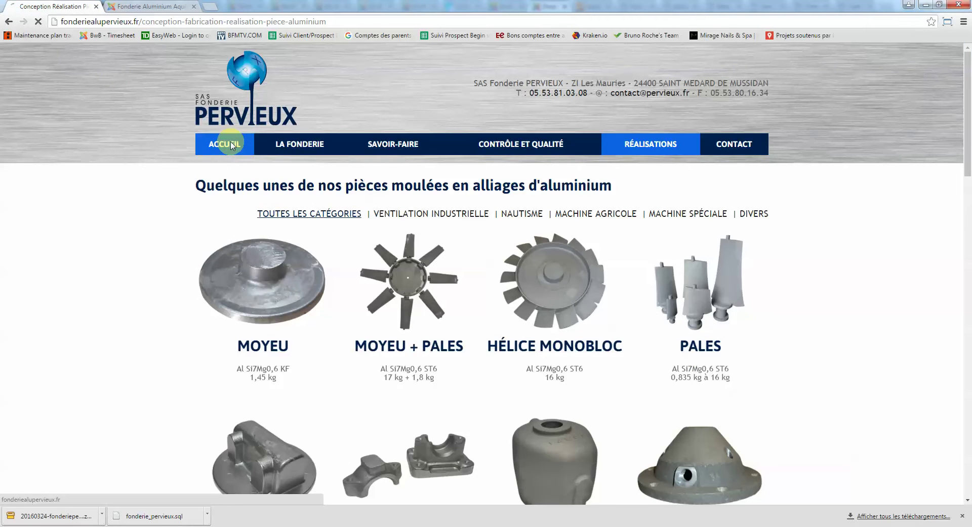
scroll(109, 238, down, 2)
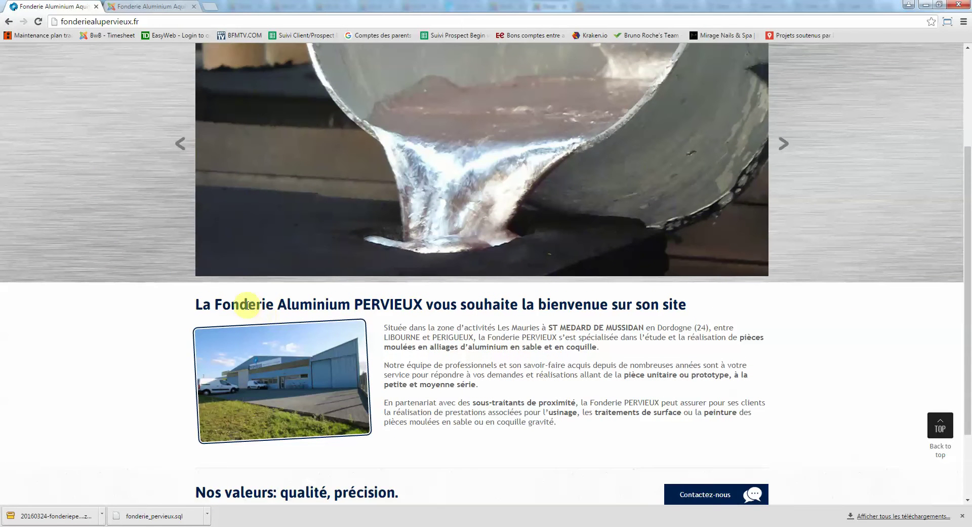
drag(231, 305, 276, 304)
- Search the administration articles for "fonderie" and open "La Fonderie Aluminium PERVIEUX vous souhaite la bienvenue sur son site" for editing
click(152, 7)
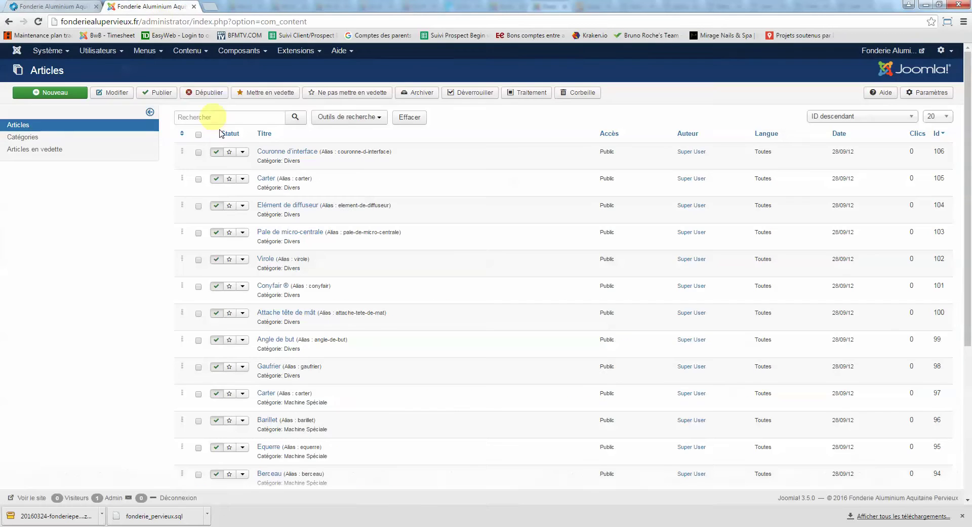
click(229, 117)
text(fo)
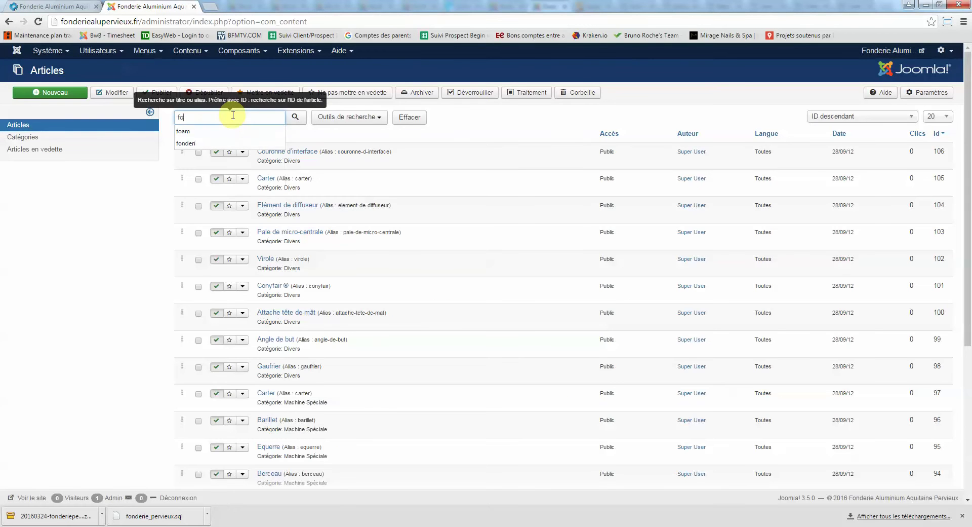
text(nderie)
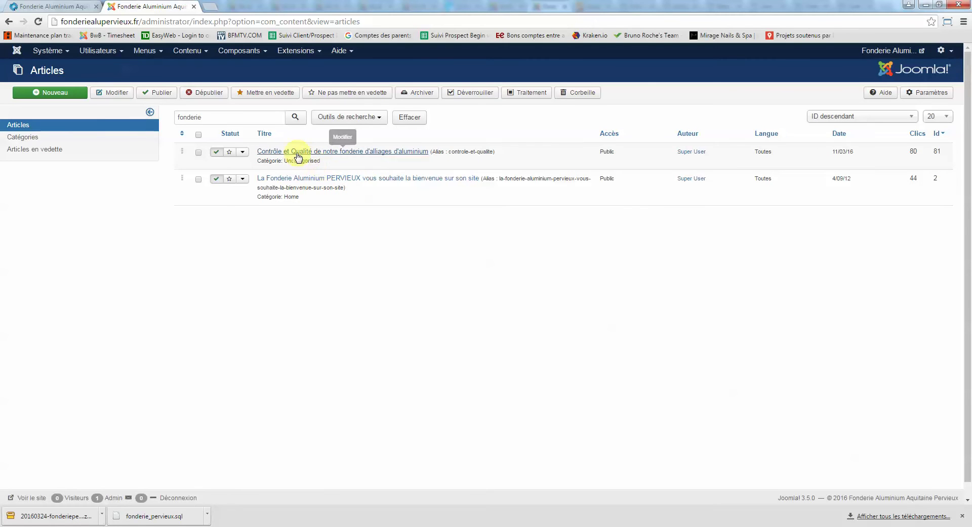
click(347, 179)
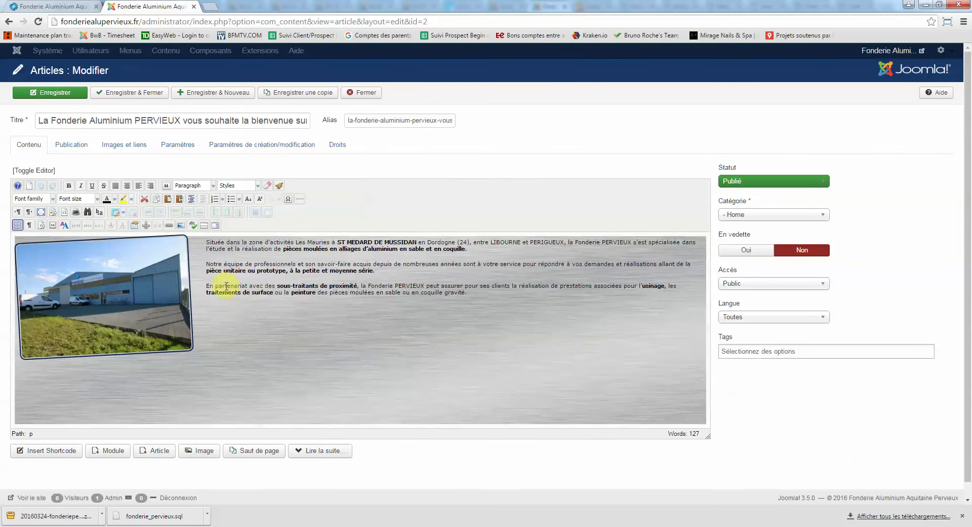
- Replace LIBOURNE with BORDEAUX in the welcome article's first paragraph, and save and check it on the public home page
click(76, 6)
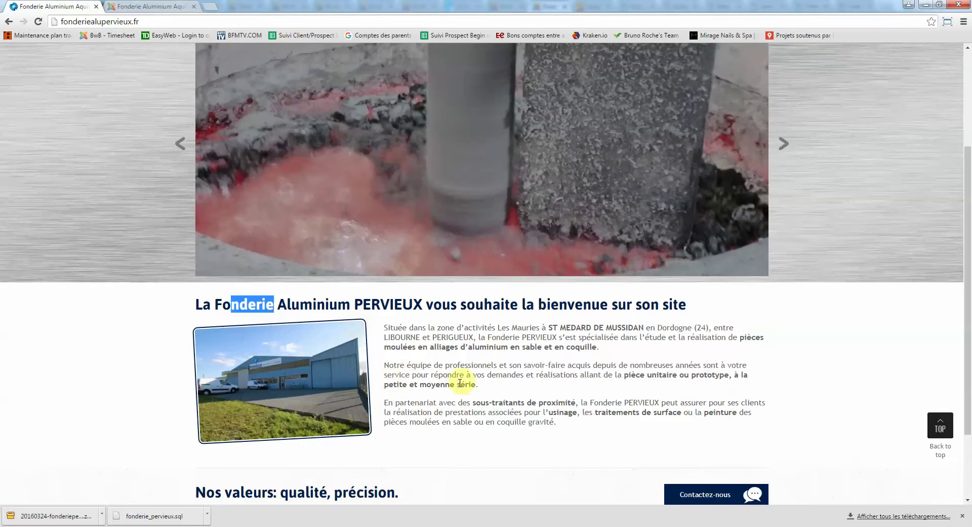
click(150, 6)
click(374, 242)
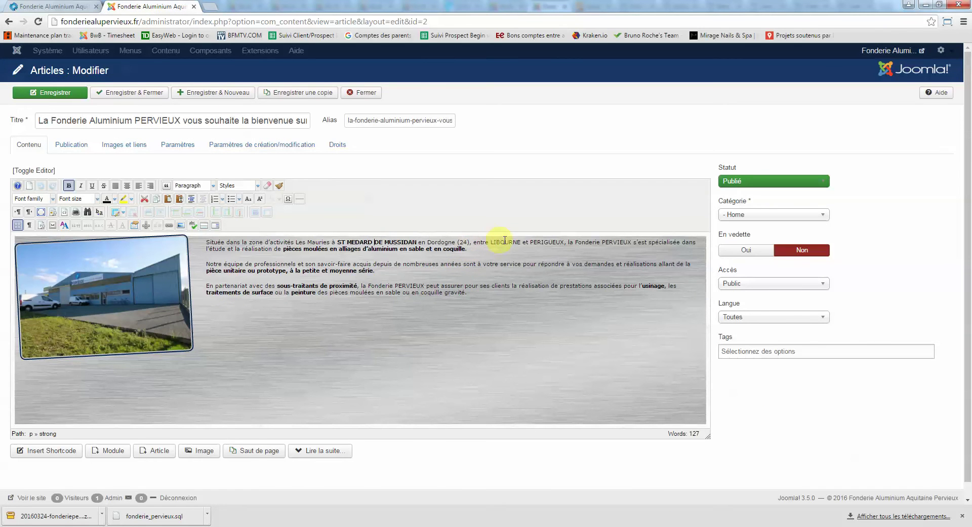
click(525, 241)
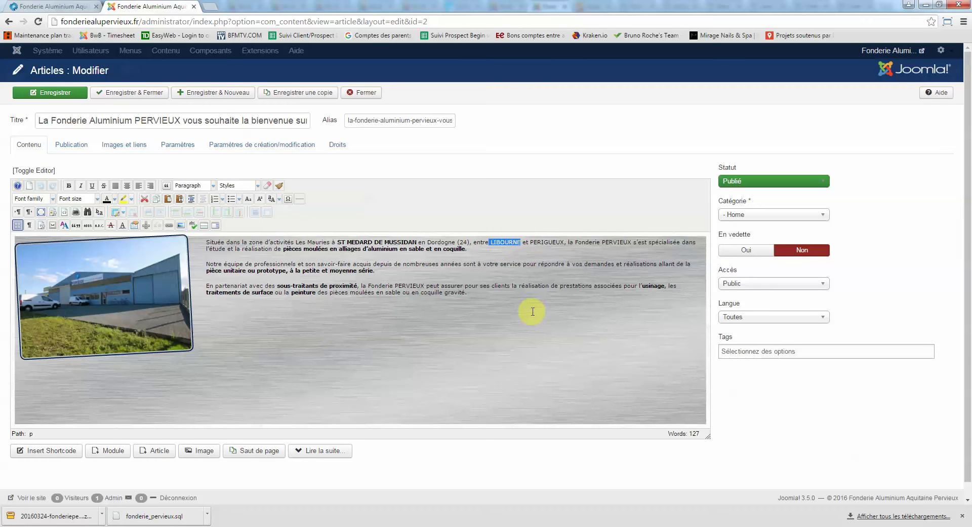
text(BORDEAUX)
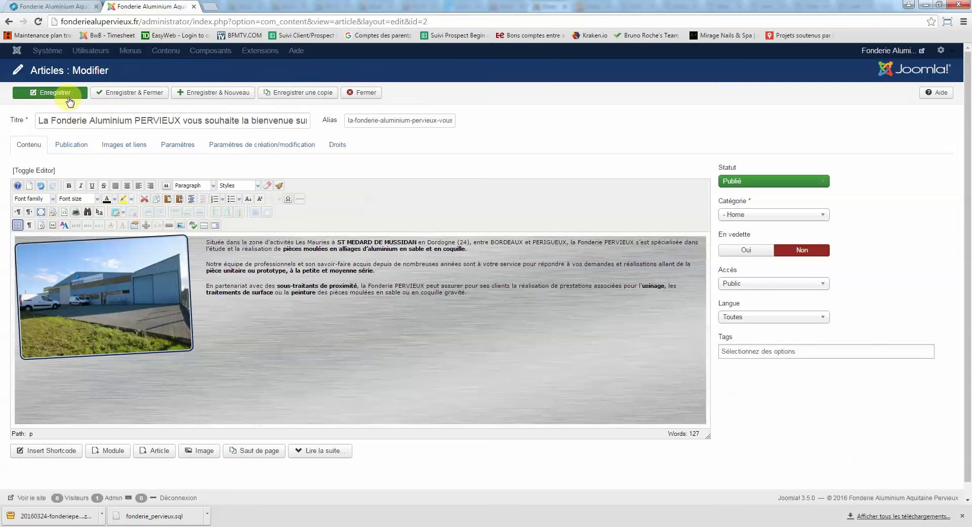
click(69, 98)
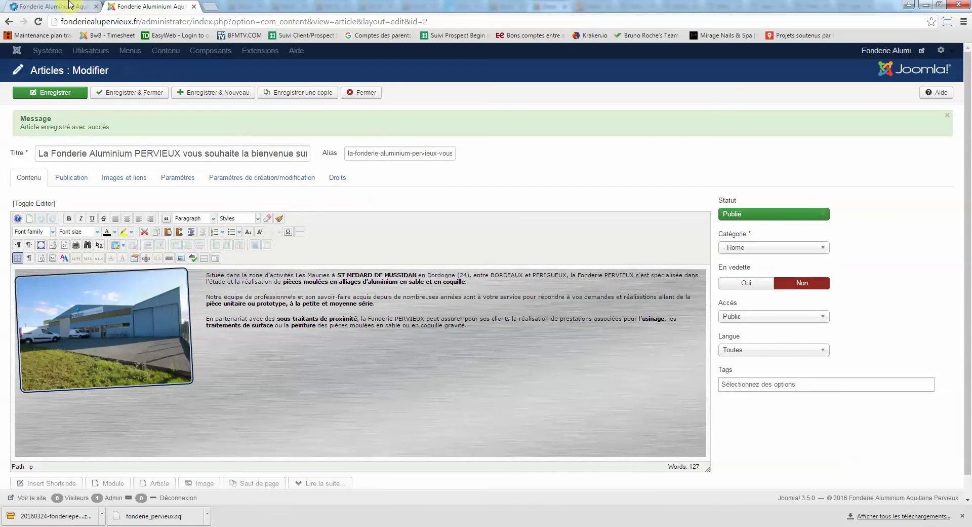
click(71, 6)
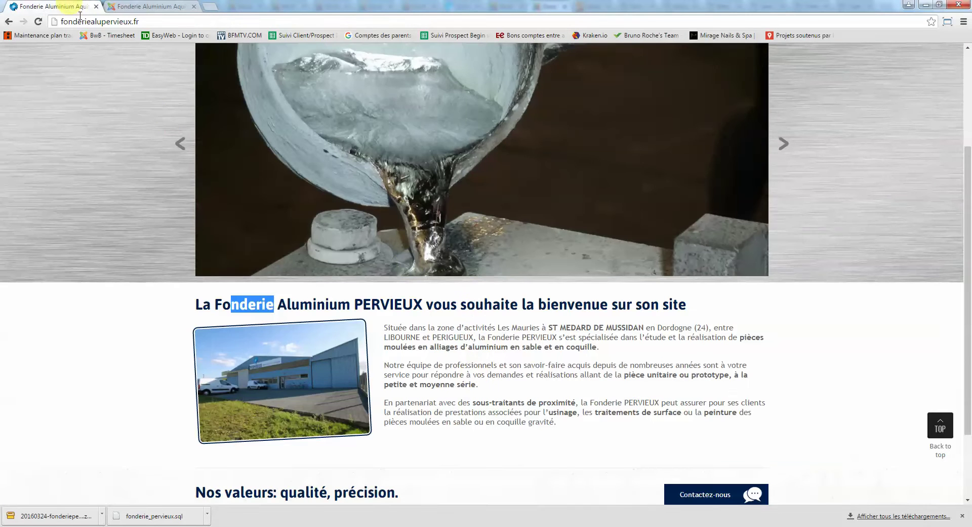
click(476, 361)
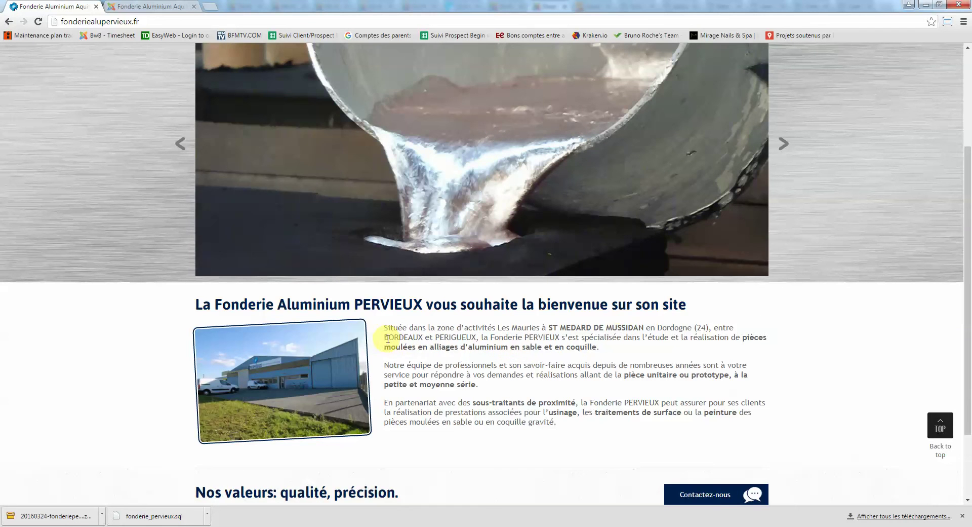
- Replace BORDEAUX with LIBOURNE in the welcome article's first paragraph, save the article and return to the public home page
click(147, 6)
click(545, 297)
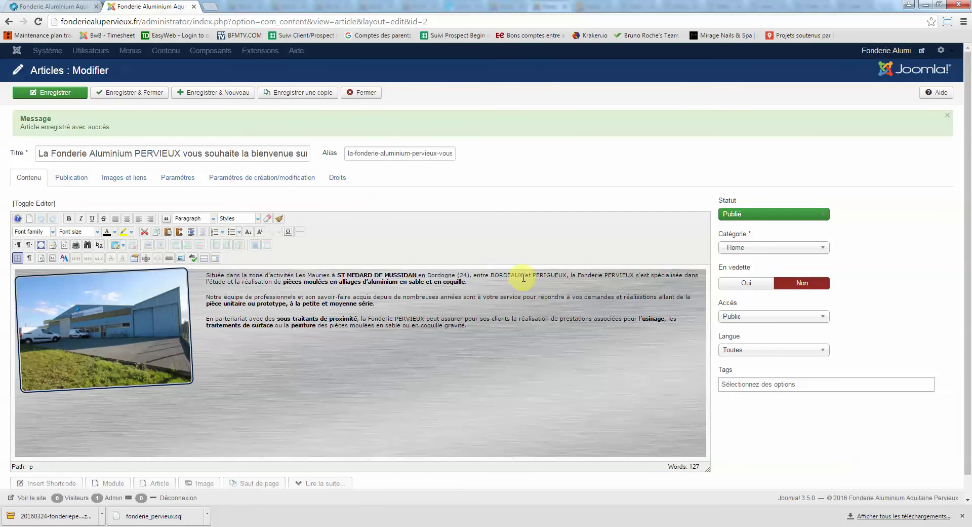
drag(493, 276, 489, 276)
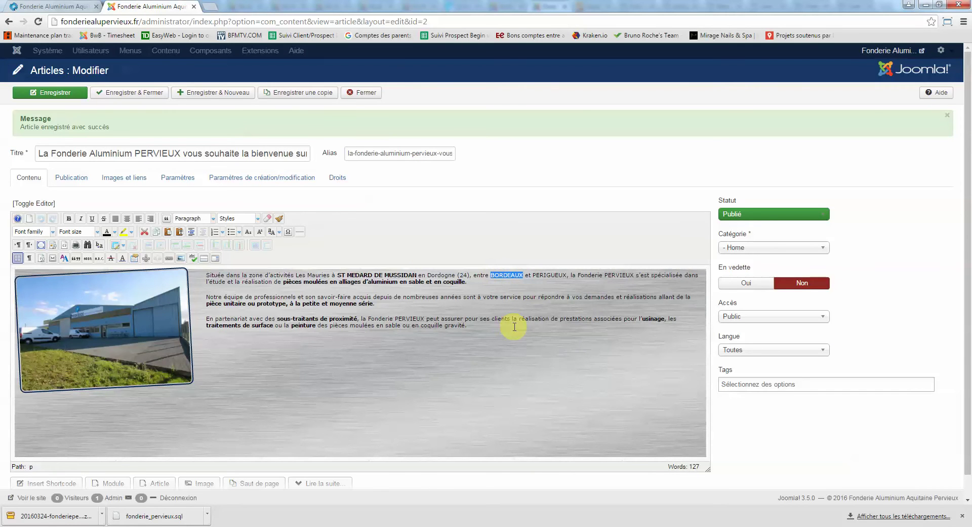
text(LIBOURNE)
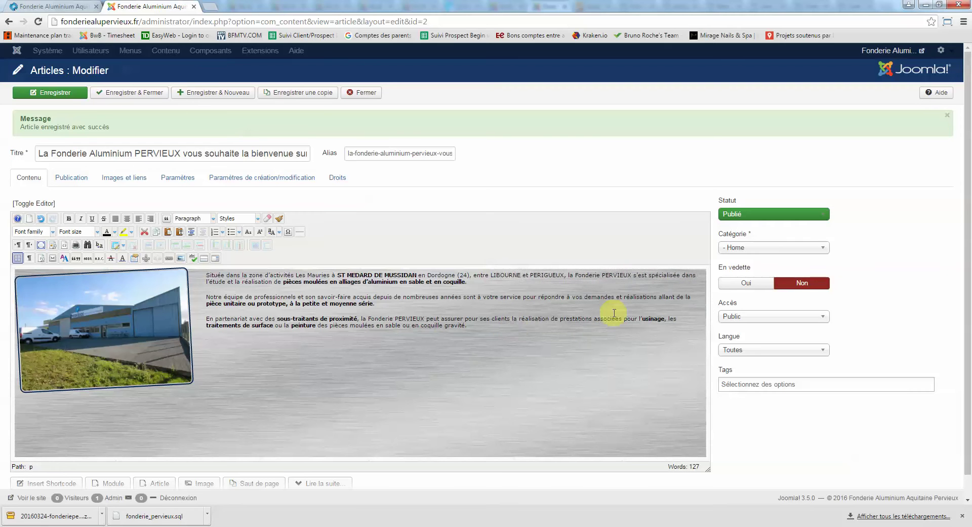
click(64, 93)
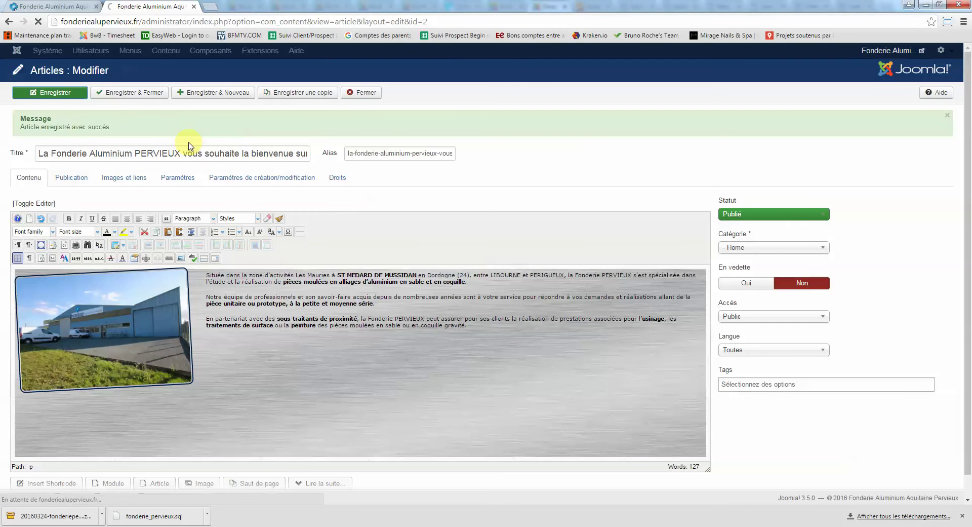
click(73, 6)
scroll(329, 325, up, 1)
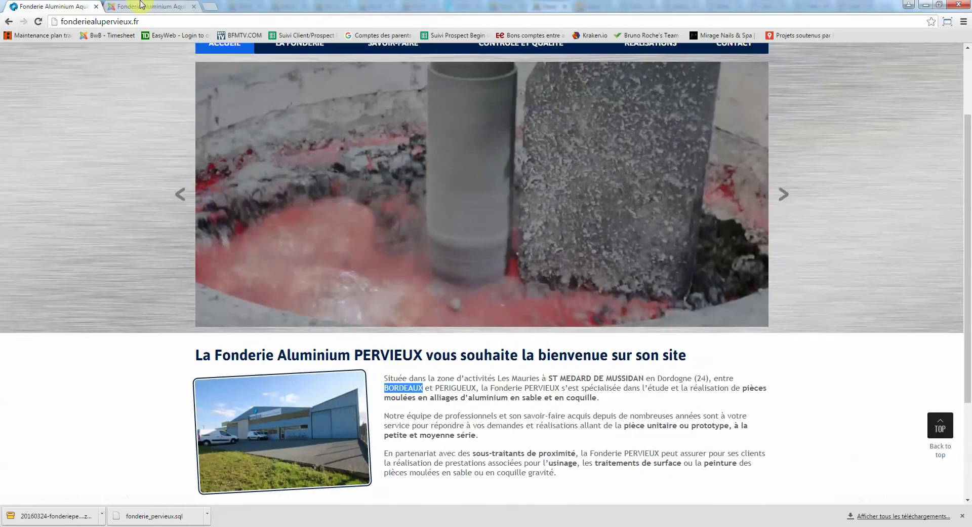
- Search the administration articles for "moulage" and open "Moulage Sable Aluminium" for editing
click(141, 4)
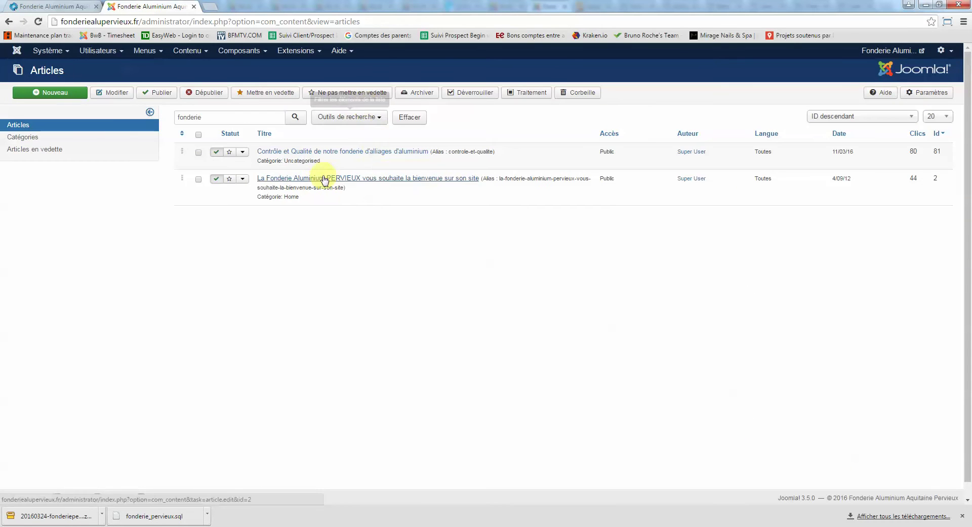
click(69, 5)
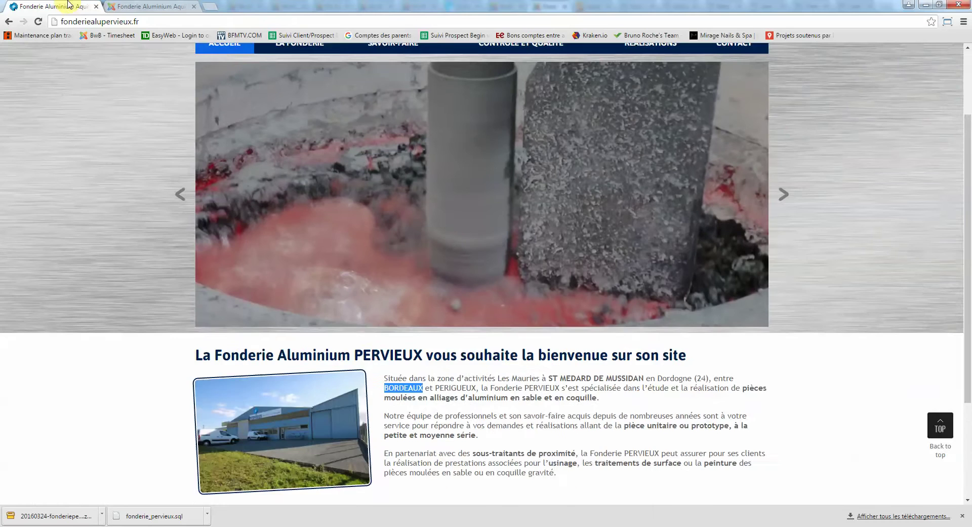
scroll(299, 141, up, 2)
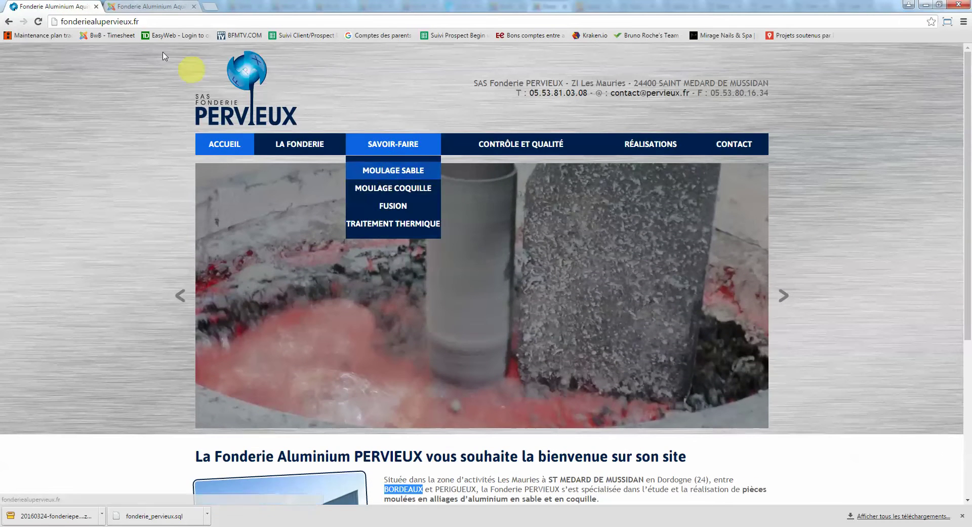
click(152, 6)
drag(205, 118, 162, 120)
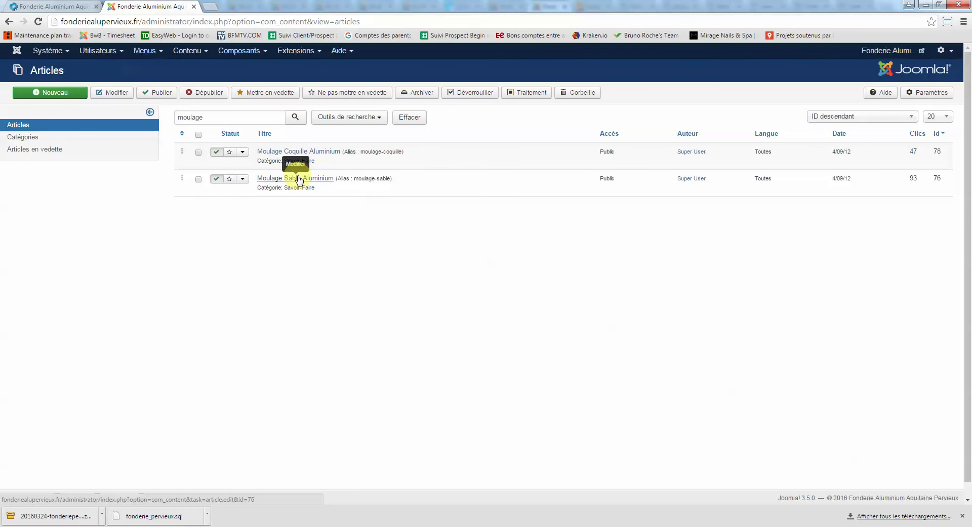
click(299, 179)
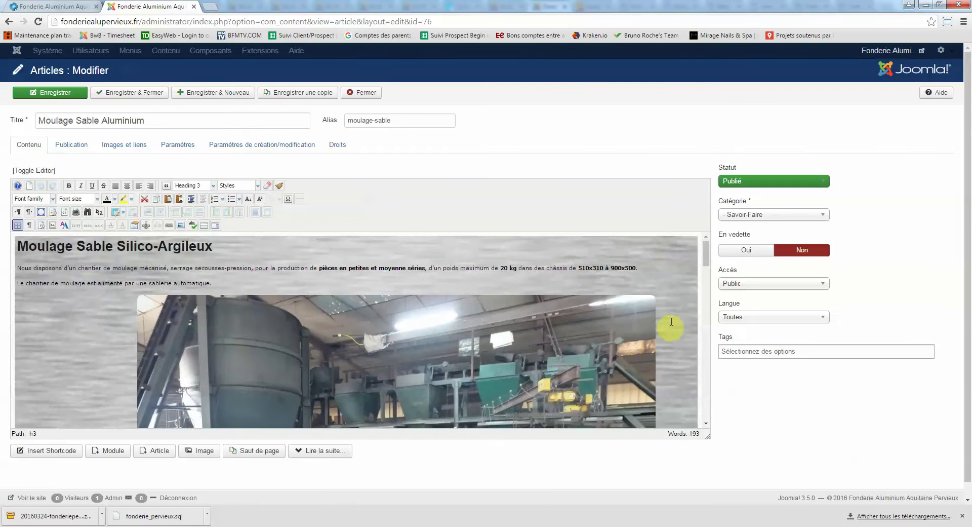
- Look through the Moulage Sable Aluminium article and make its text editing area taller
scroll(675, 282, down, 10)
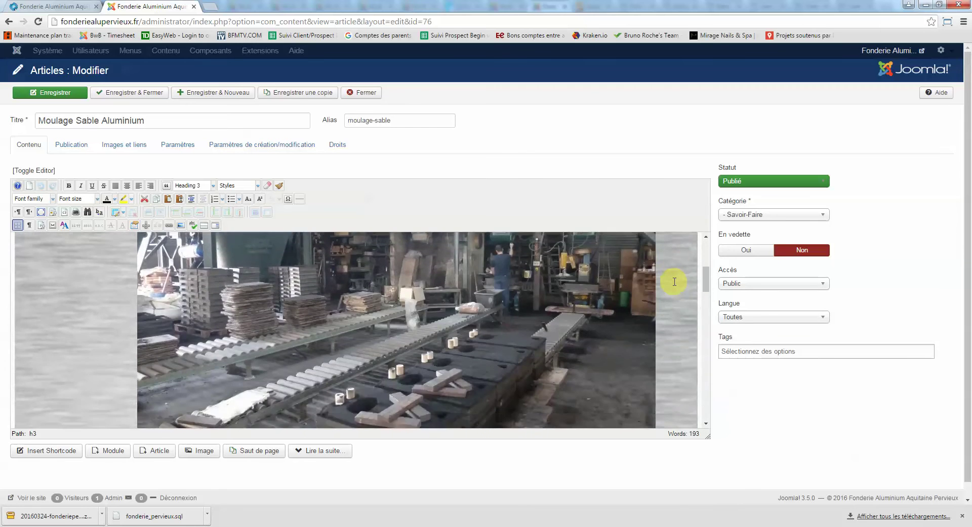
scroll(674, 282, down, 10)
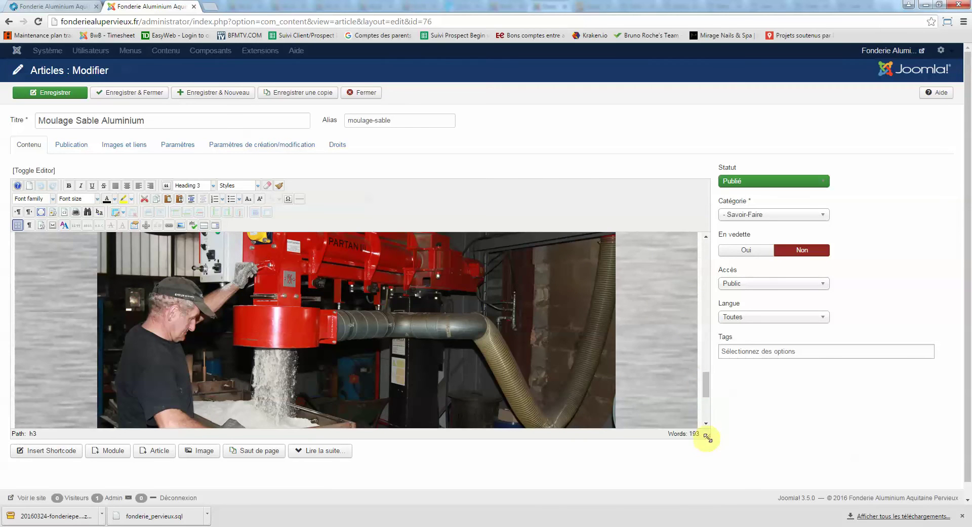
drag(707, 437, 717, 478)
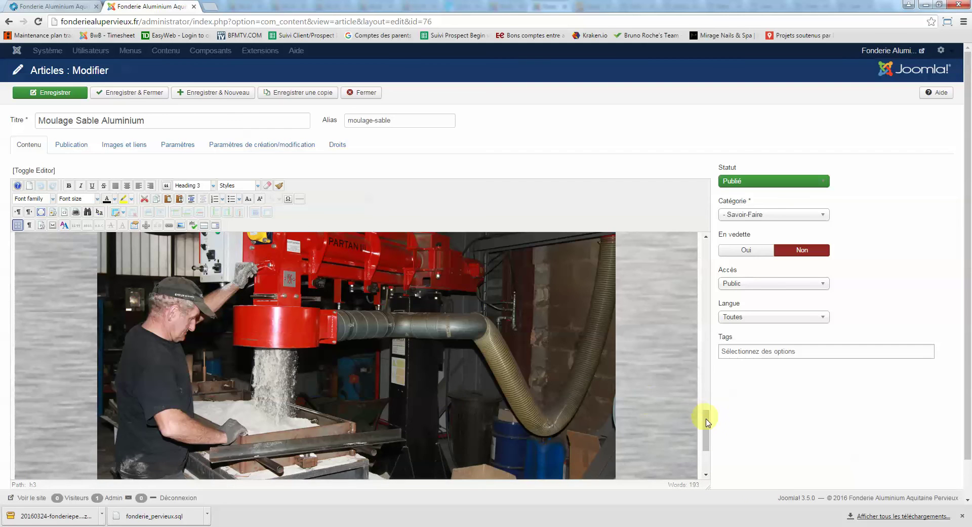
drag(708, 427, 699, 243)
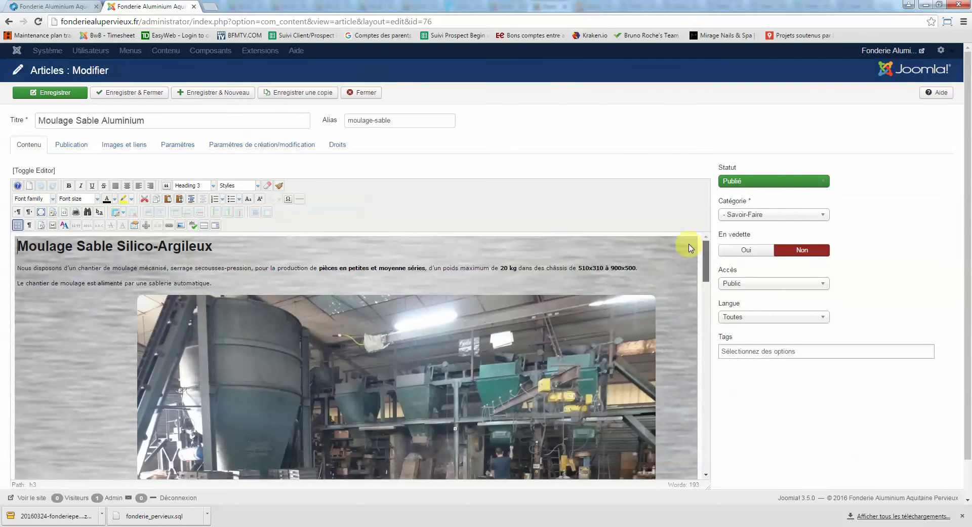
- View the Moulage Sable page under Savoir-Faire on the public site, including its side-by-side images
click(53, 6)
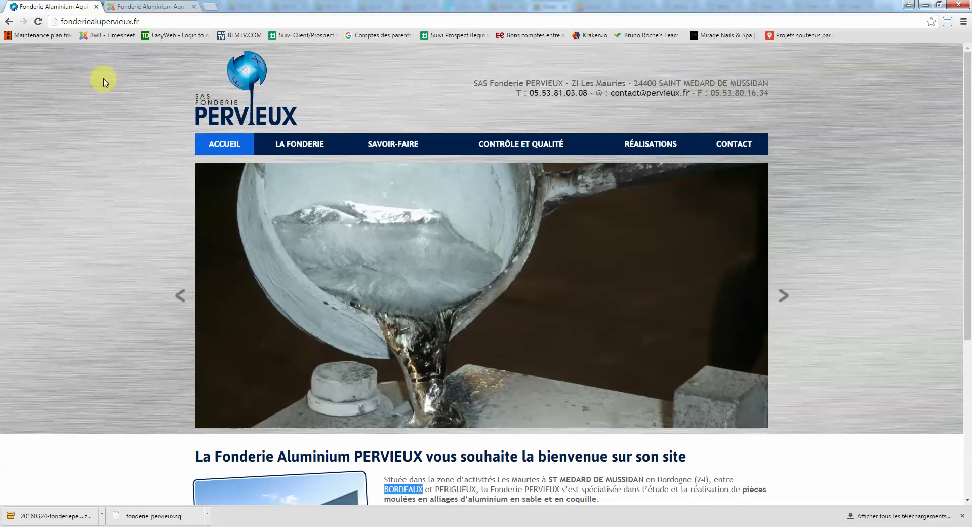
click(132, 5)
click(64, 5)
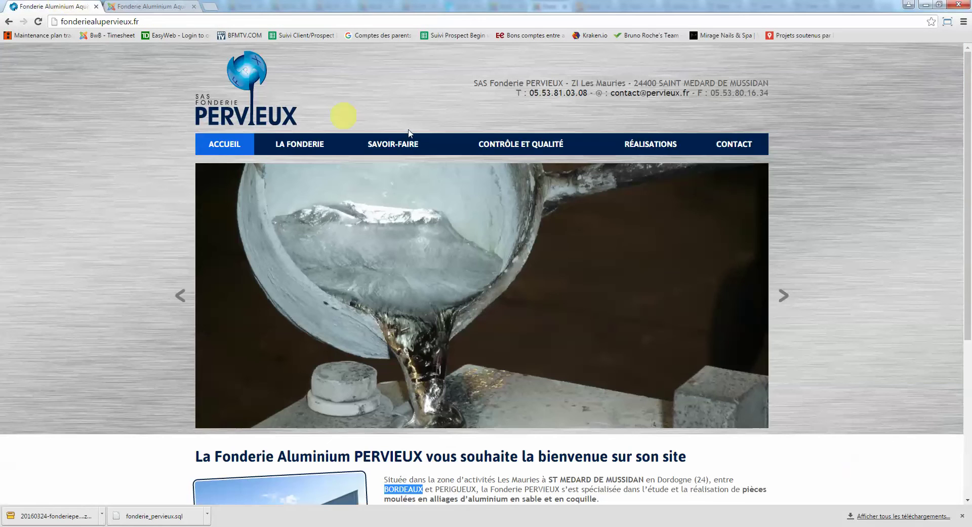
mouse_move(428, 151)
click(411, 171)
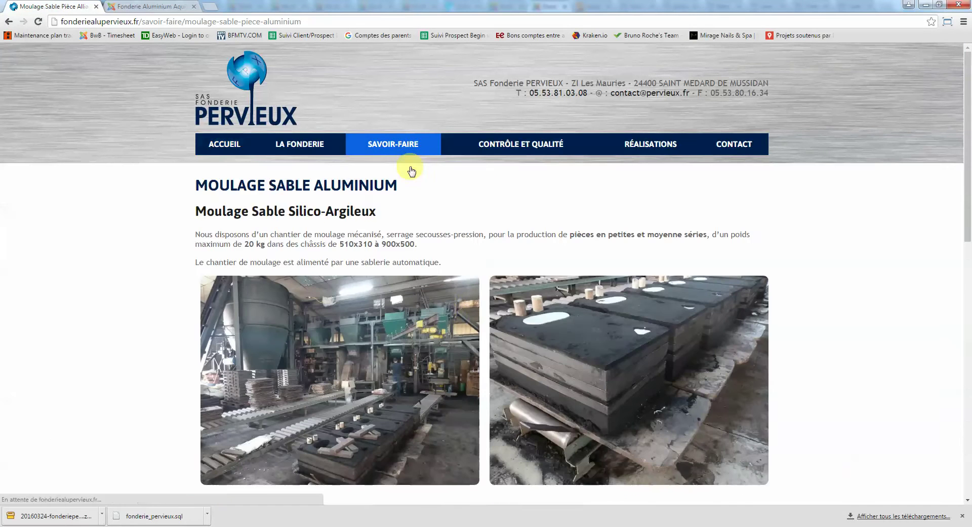
scroll(445, 311, down, 4)
scroll(524, 222, up, 3)
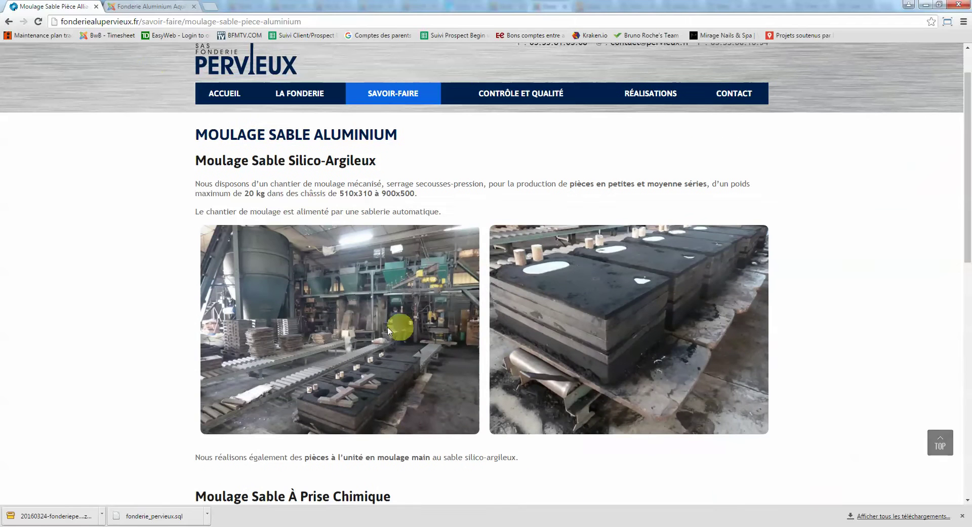
- Examine the [row gutter="small"] and [column size="1/2"] shortcodes before the first image in the article editor
click(133, 5)
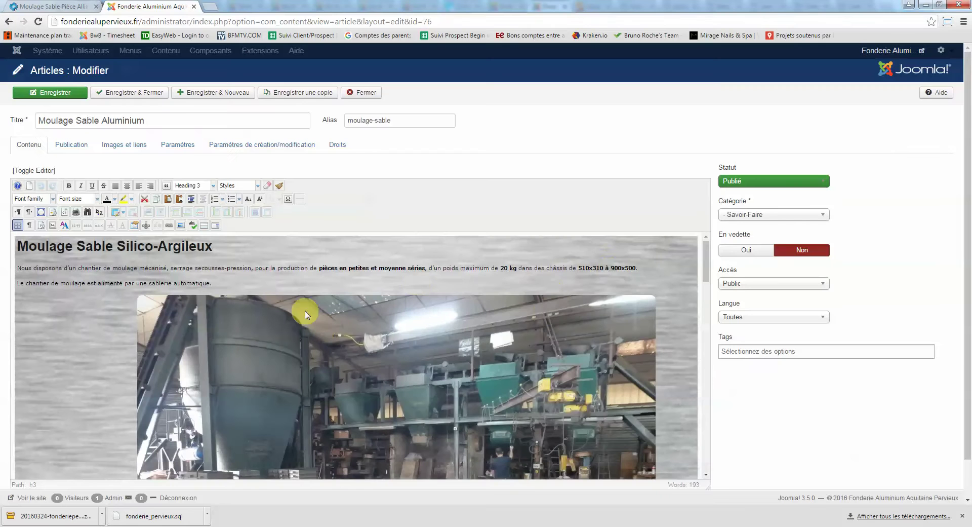
click(62, 283)
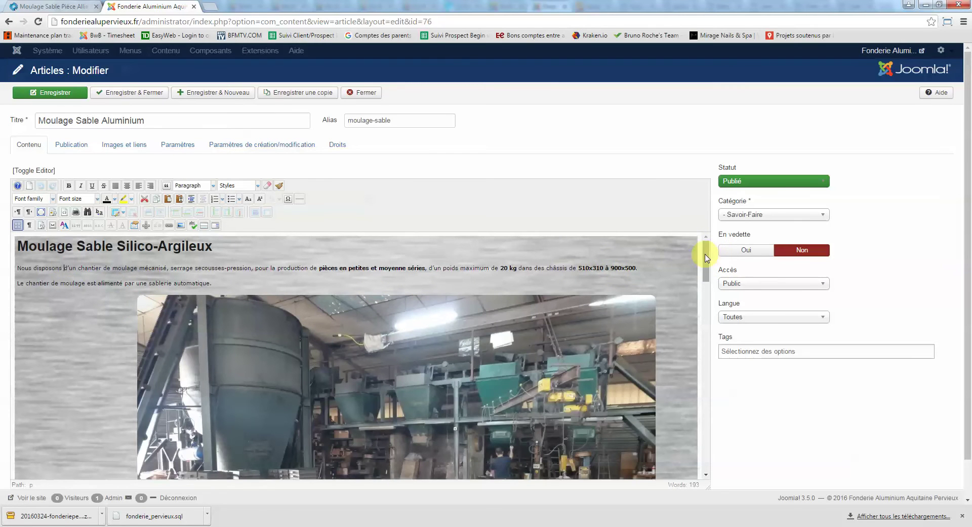
drag(707, 259, 701, 310)
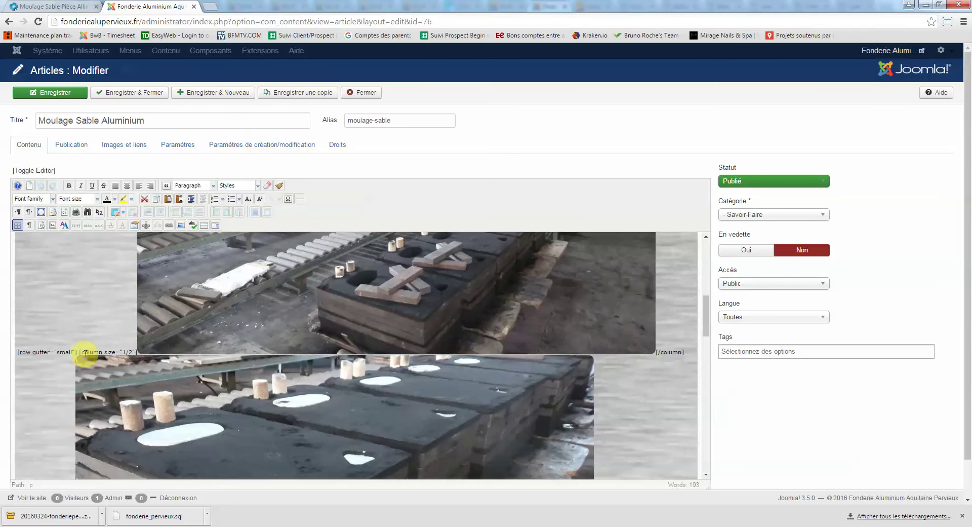
double_click(88, 351)
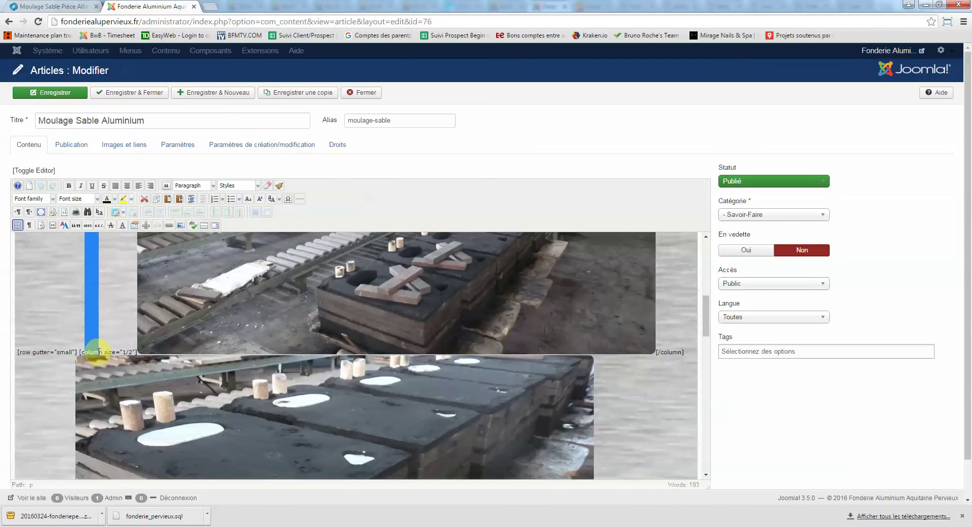
click(120, 352)
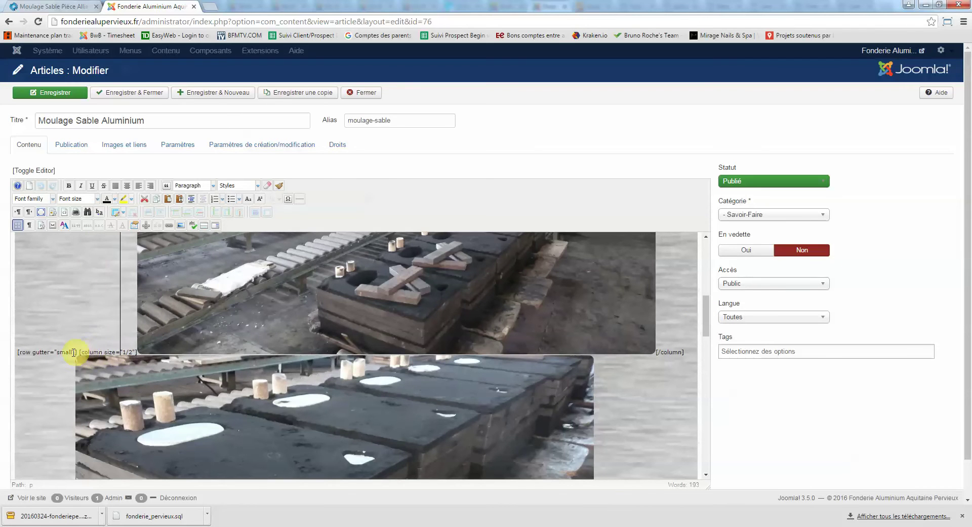
drag(77, 353, 19, 352)
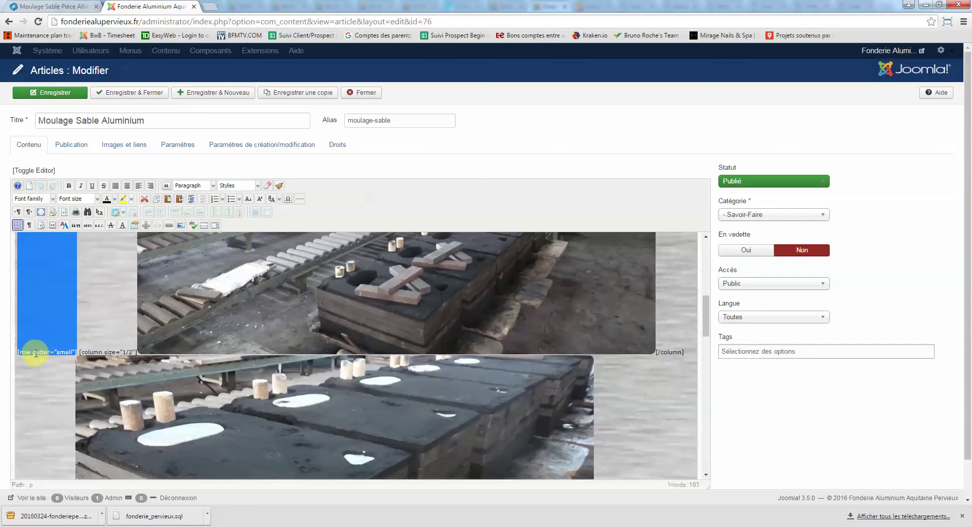
click(36, 353)
- Compare the public page's two-image layout with the opening shortcodes, first image and closing [/column] in the article editor
click(31, 5)
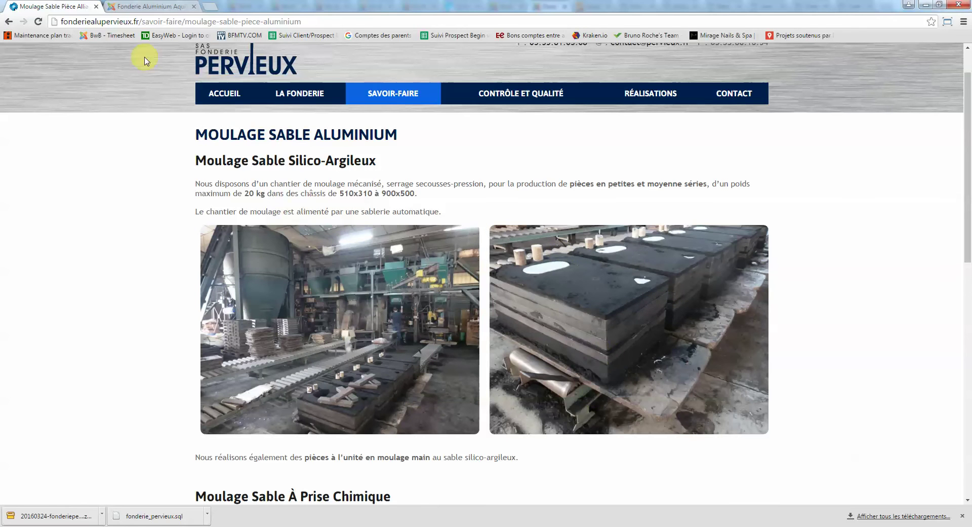
click(151, 5)
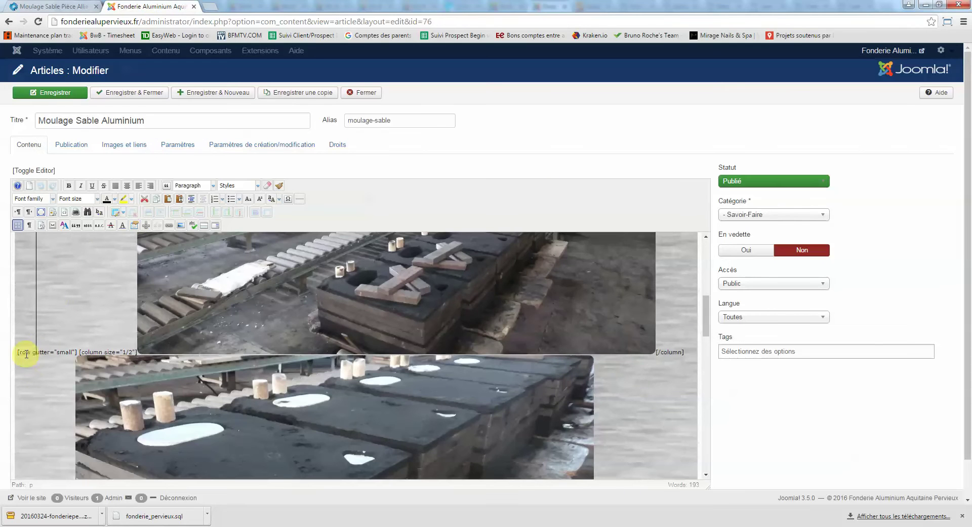
drag(18, 352, 123, 351)
click(89, 351)
click(124, 351)
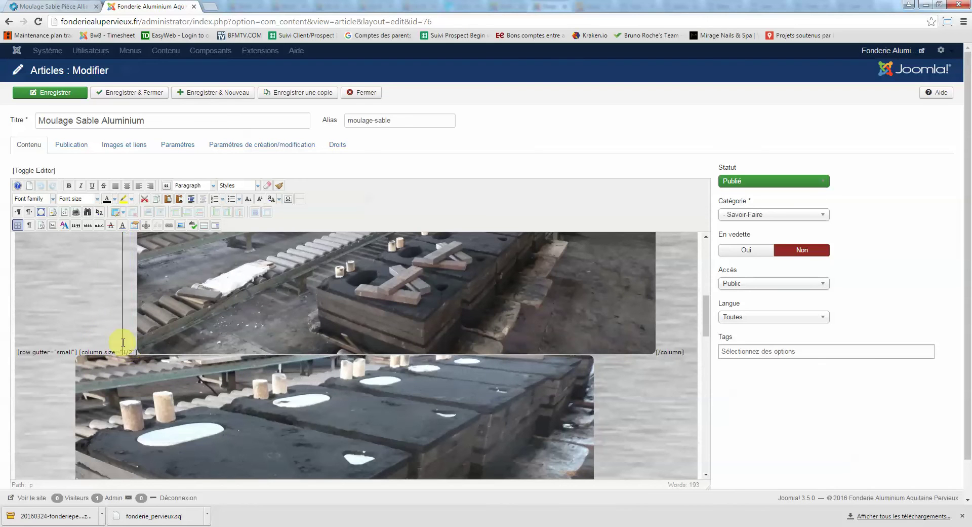
click(276, 299)
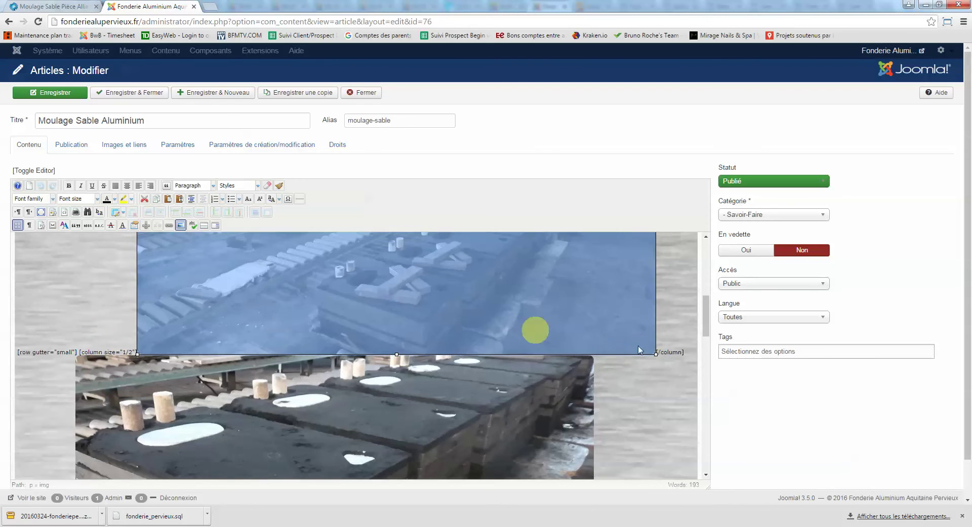
click(677, 353)
- Examine the second image and its surrounding column and row shortcodes, comparing them with the images on the public page
scroll(69, 384, down, 5)
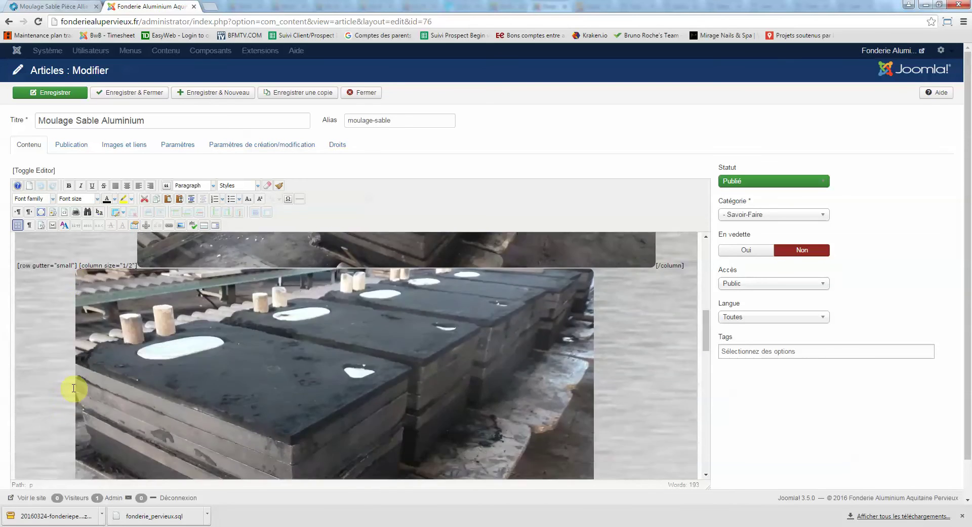
scroll(66, 383, down, 2)
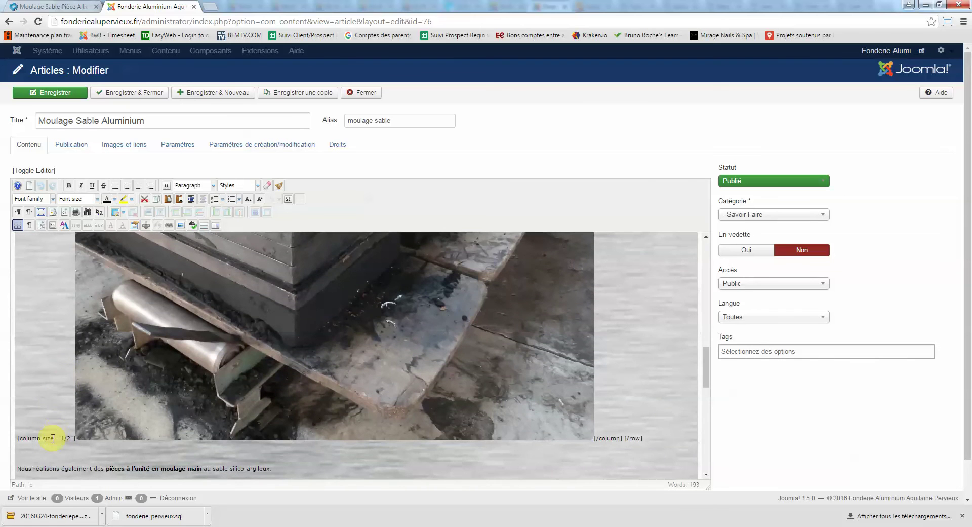
click(268, 355)
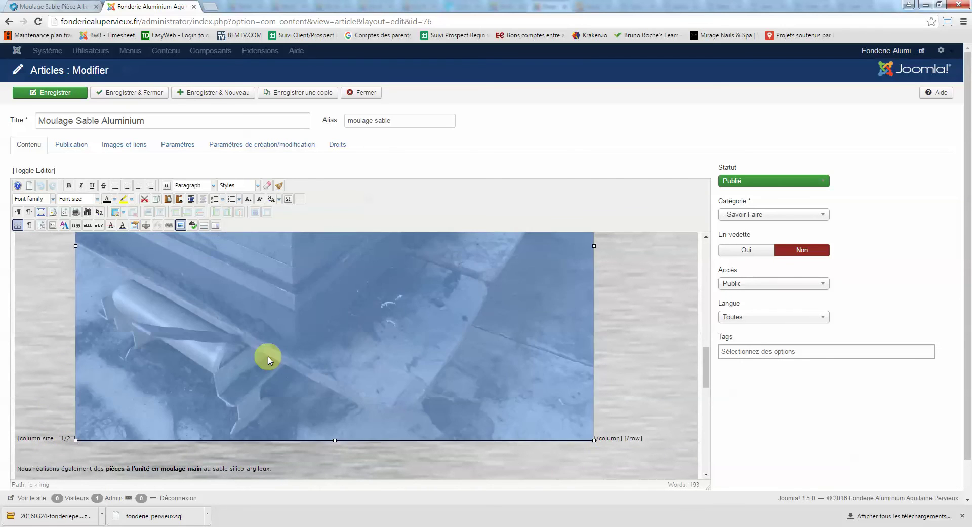
click(610, 438)
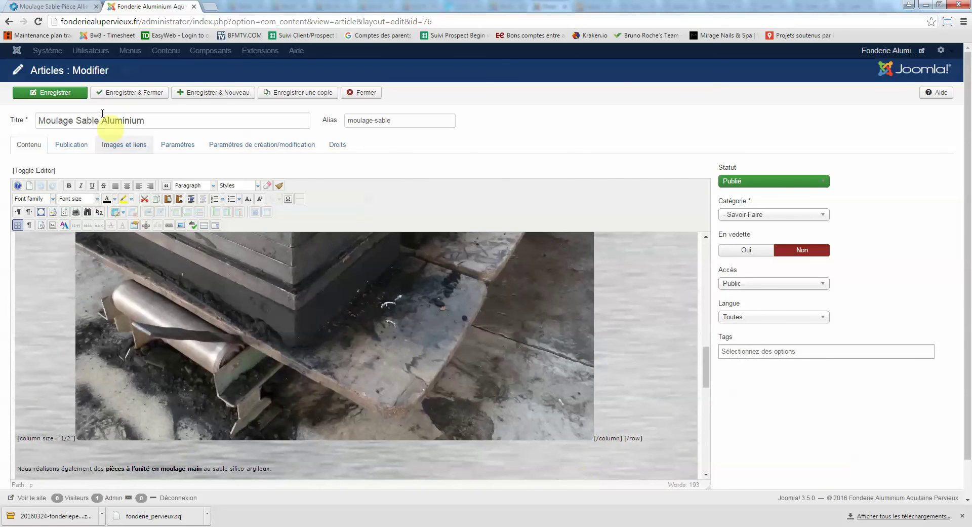
key(ctrl+shift+Tab)
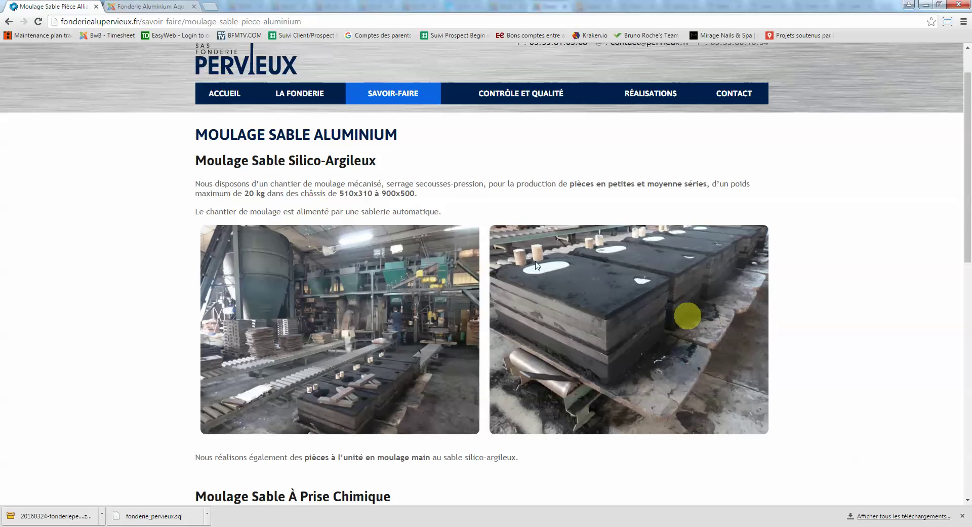
click(158, 10)
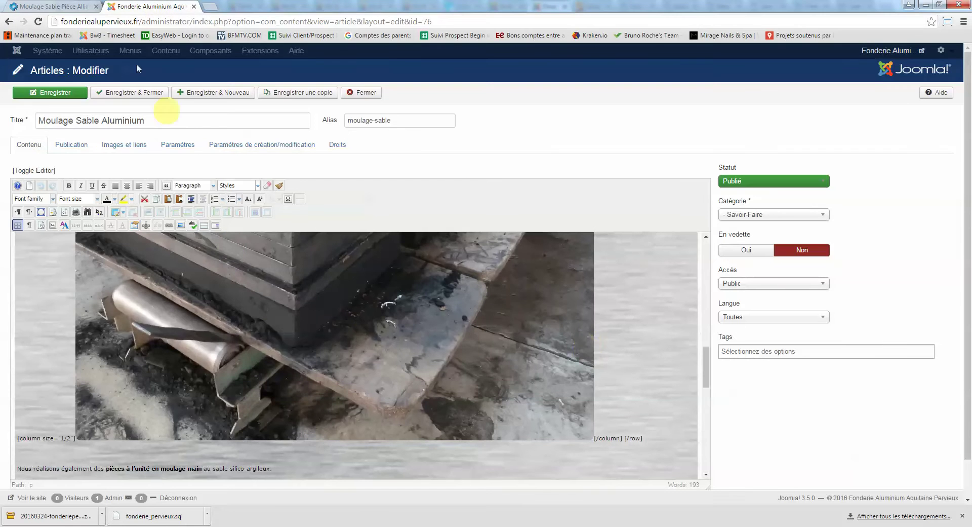
key(ctrl+shift+Tab)
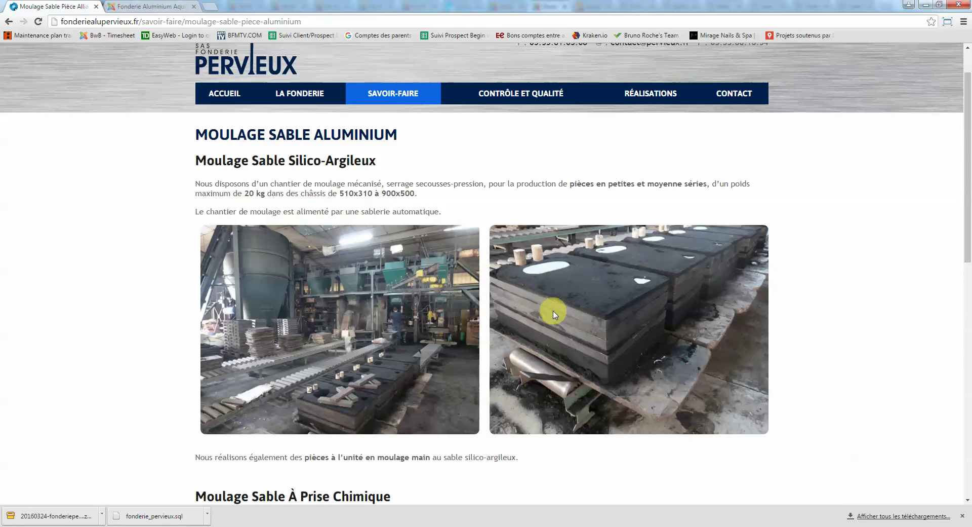
click(133, 4)
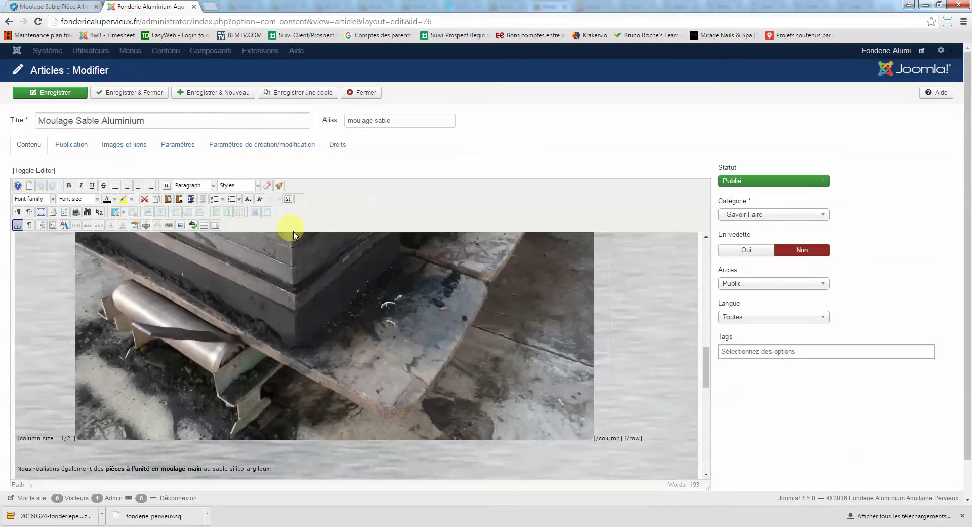
- Review the second image's column shortcode and the text below it, down to the "Moulage Sable À Prise Chimique" paragraph
click(299, 325)
click(39, 438)
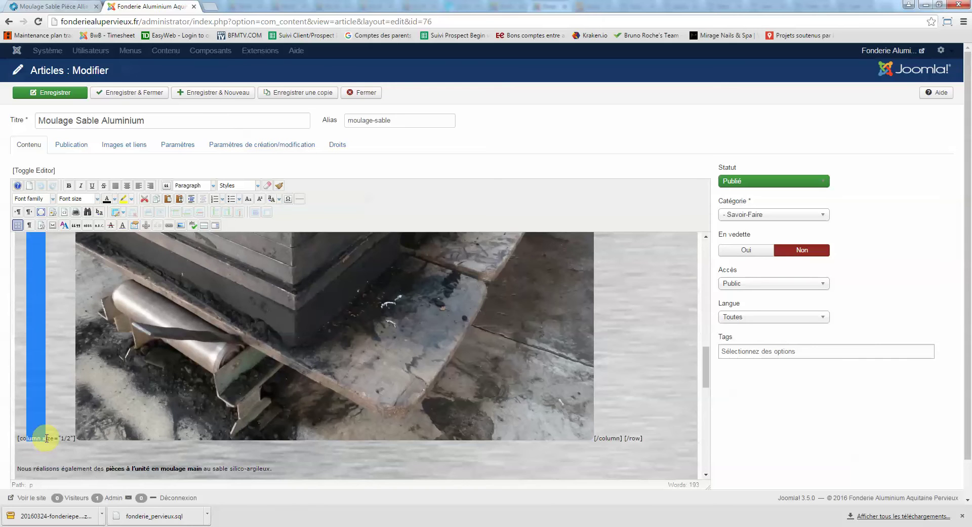
scroll(47, 438, down, 1)
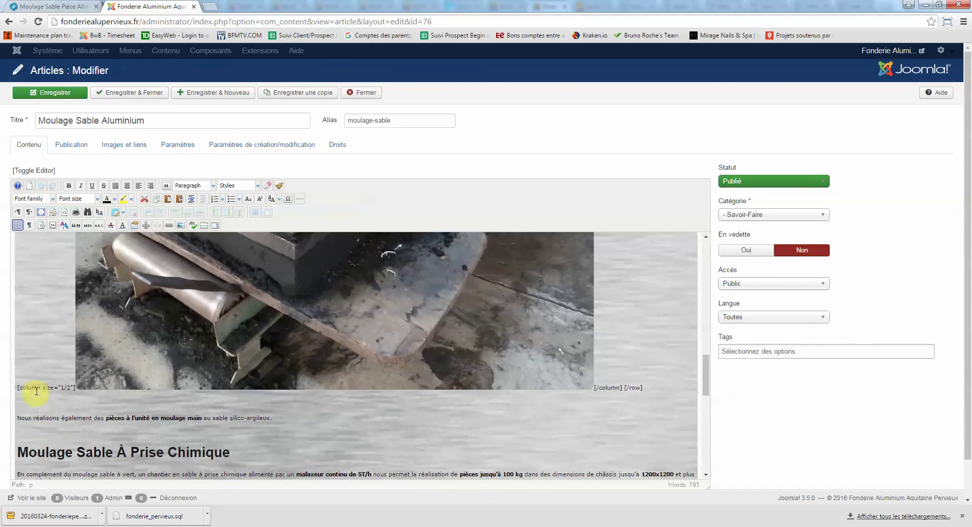
click(77, 422)
drag(72, 418, 134, 418)
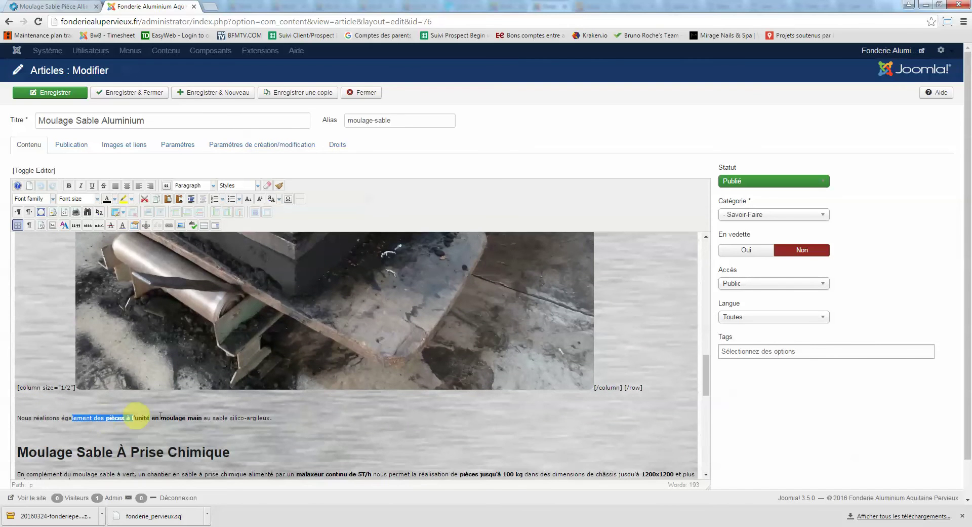
scroll(220, 416, down, 3)
click(192, 324)
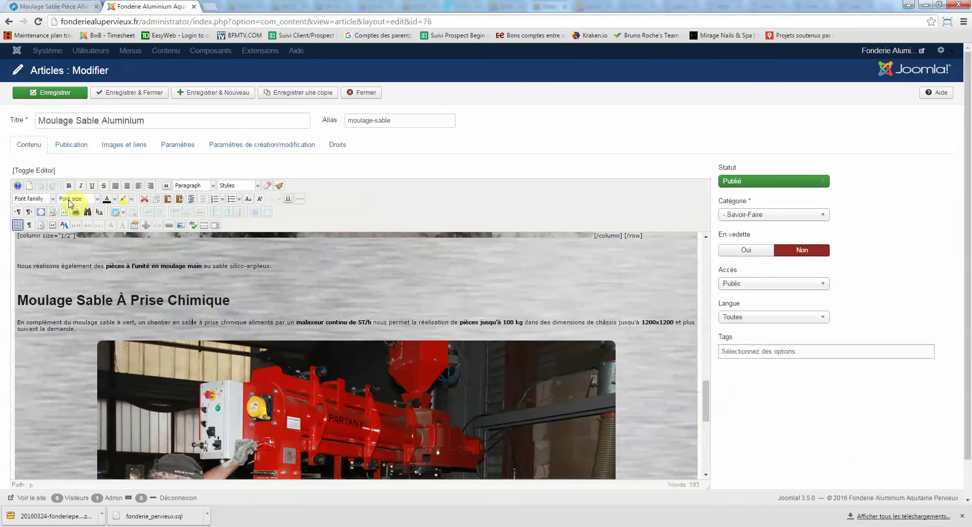
- Place the insertion point inside "alimenté" in the paragraph under the "Moulage Sable À Prise Chimique" heading
click(318, 322)
click(347, 322)
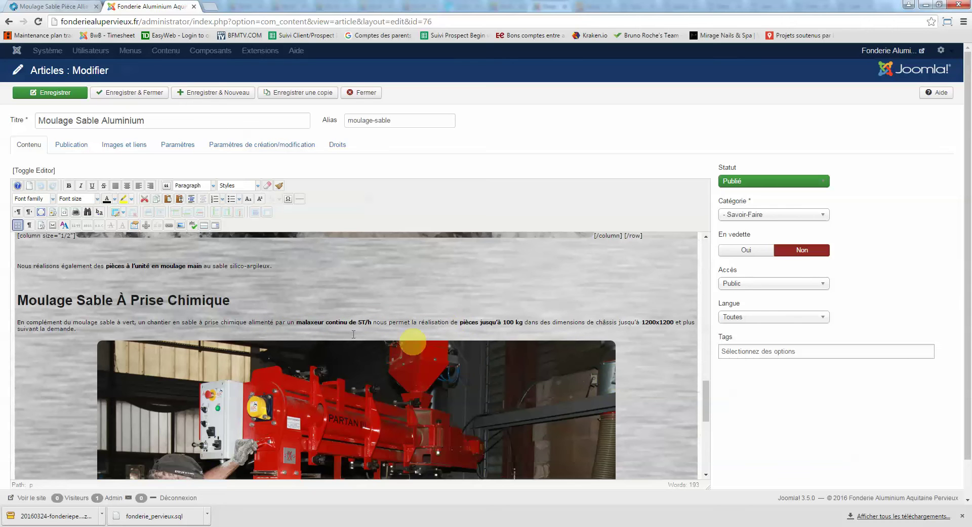
drag(215, 322, 243, 324)
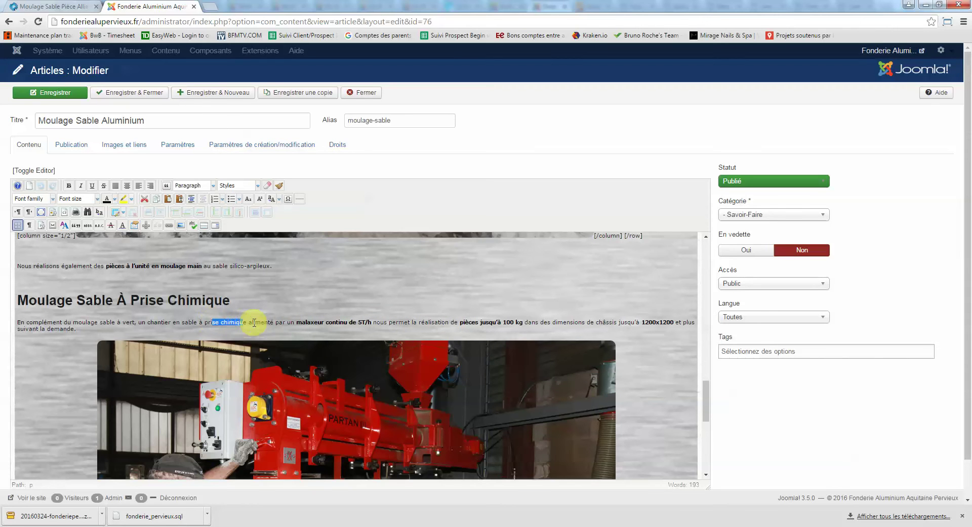
click(253, 324)
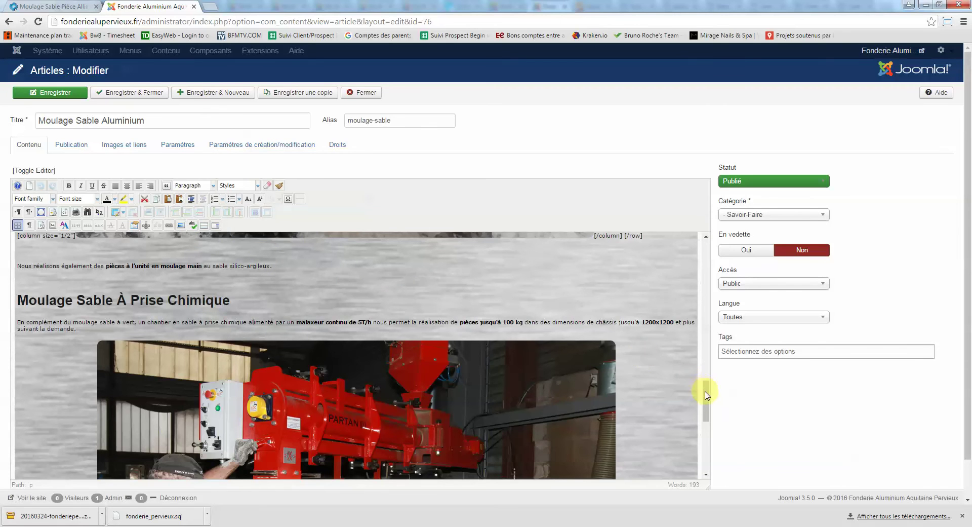
drag(704, 389, 689, 253)
scroll(690, 253, down, 1)
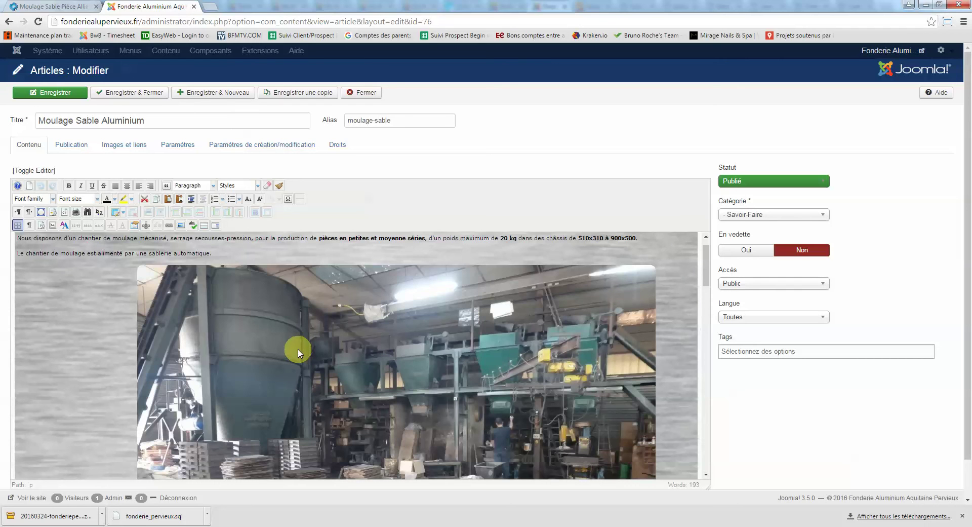
- Browse the image manager to the illustrations/moulage-sable folder and look at its upload dialog without uploading a file
click(185, 230)
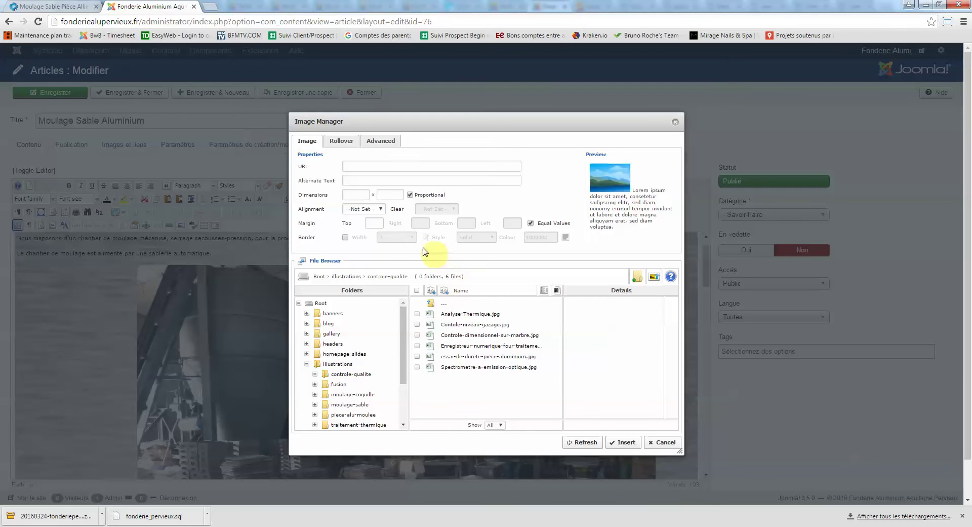
scroll(402, 325, down, 3)
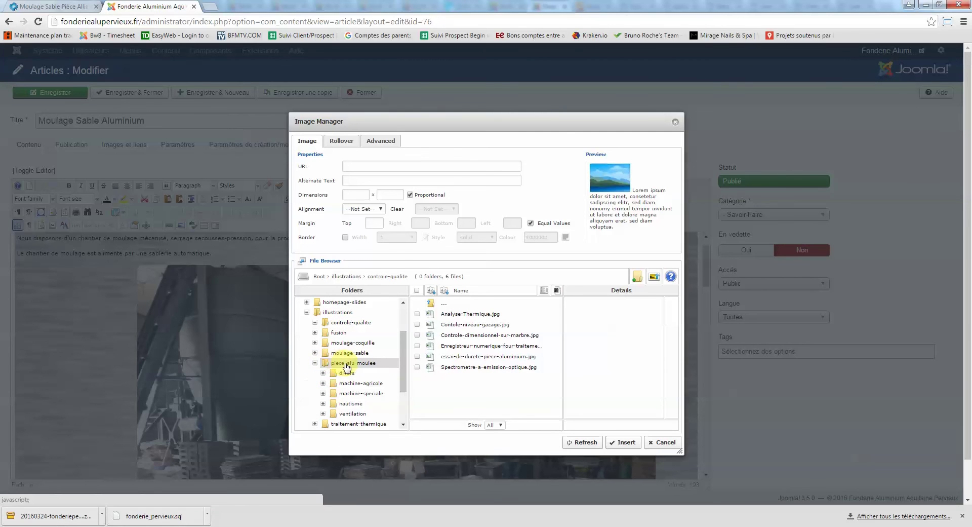
scroll(403, 362, down, 2)
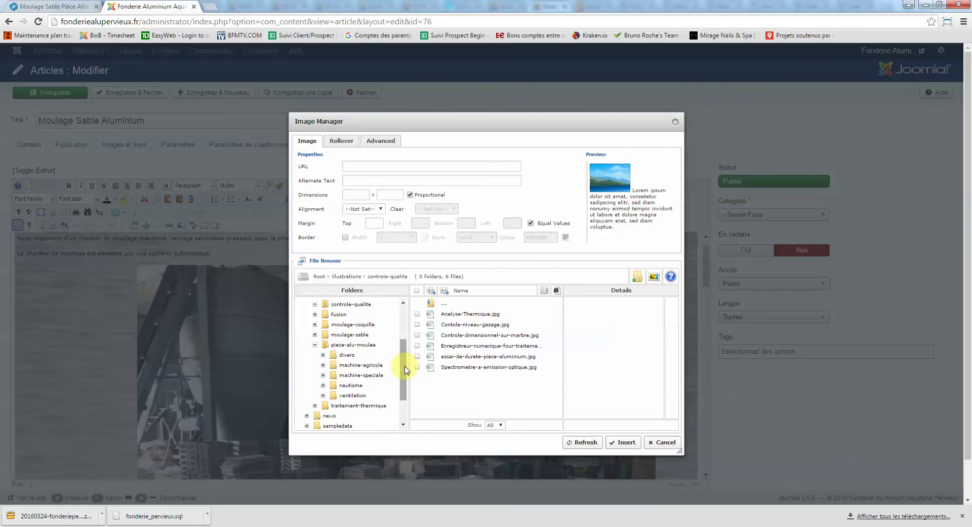
click(351, 335)
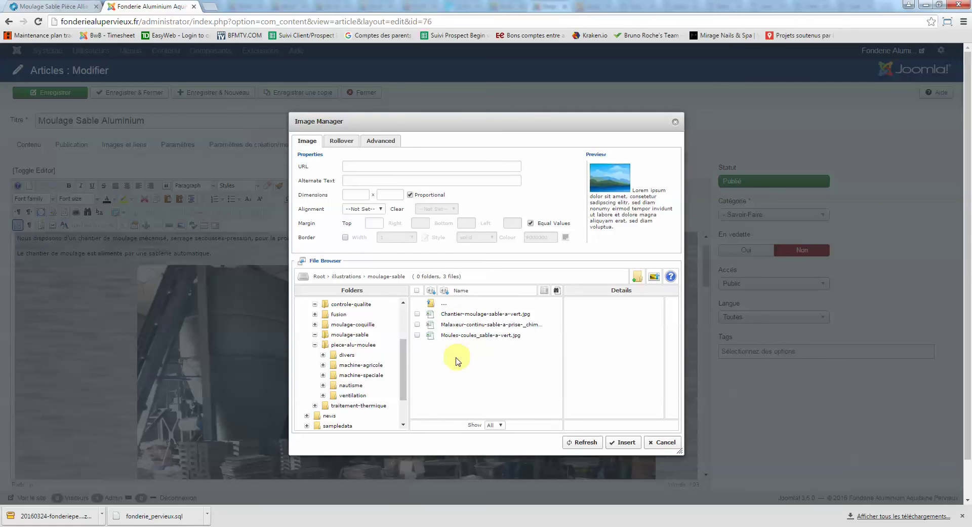
click(655, 276)
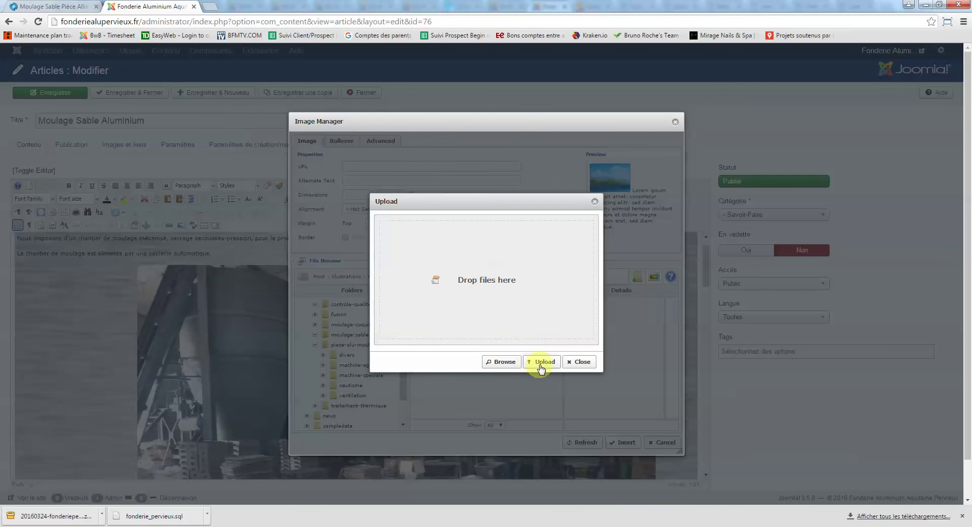
click(595, 201)
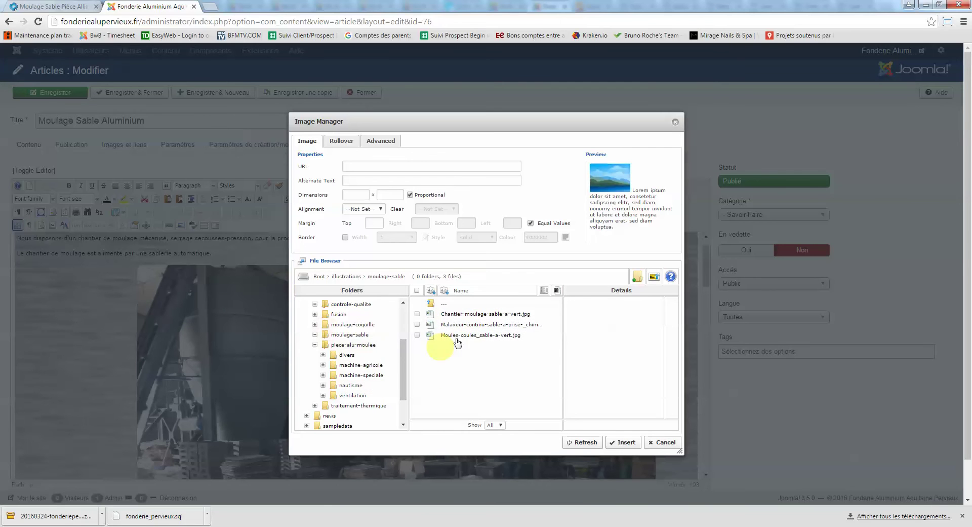
- Insert Chantier-moulage-sable-a-vert.jpg into the paragraph under the "Moulage Sable À Prise Chimique" heading
click(462, 314)
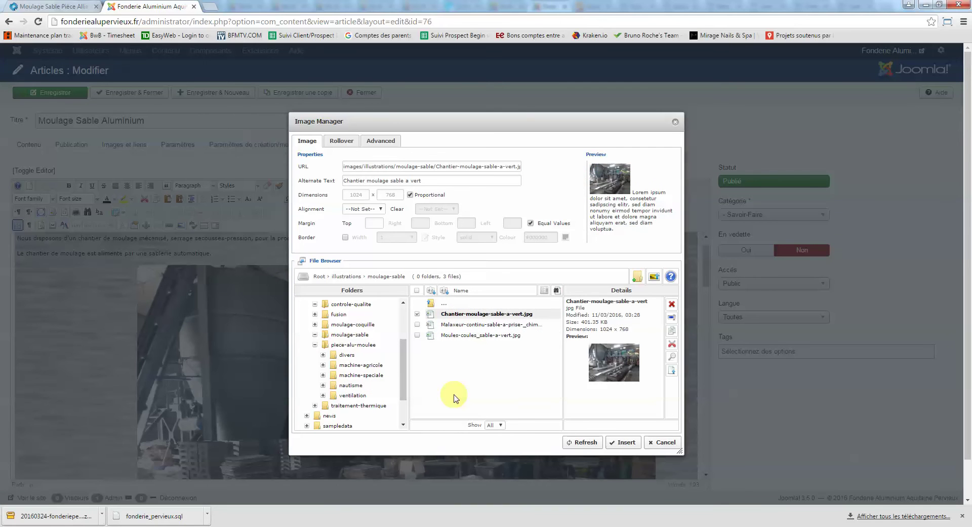
click(626, 442)
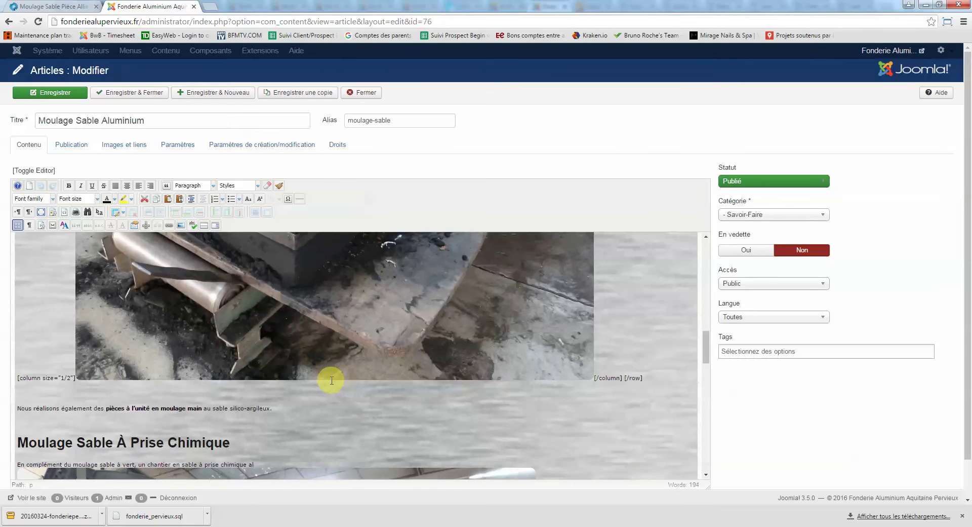
scroll(331, 380, down, 4)
click(250, 358)
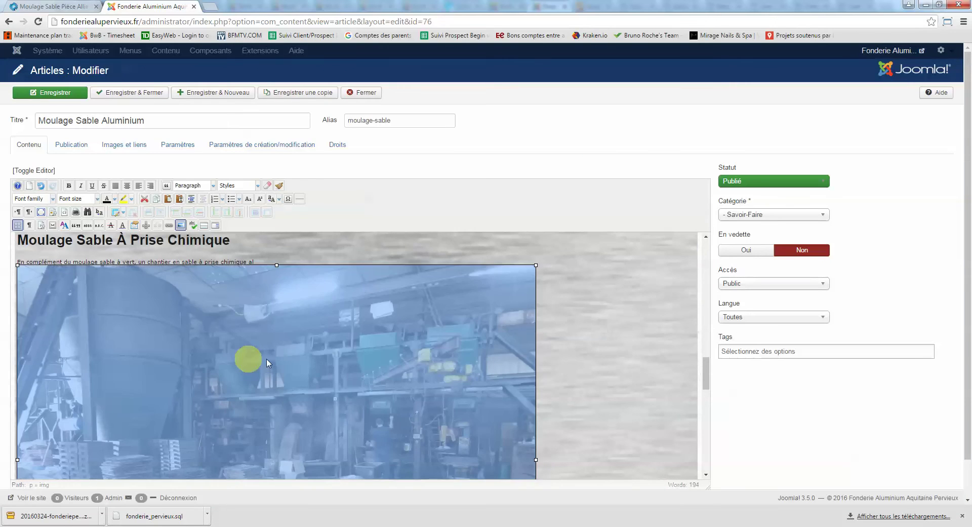
- Undo the image insertion in the "Moulage Sable À Prise Chimique" paragraph
click(256, 261)
click(343, 357)
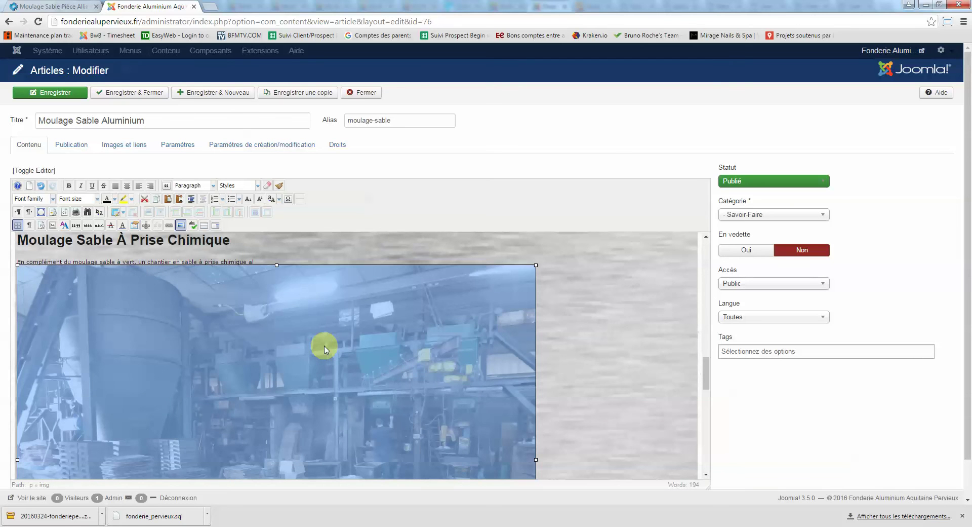
click(264, 261)
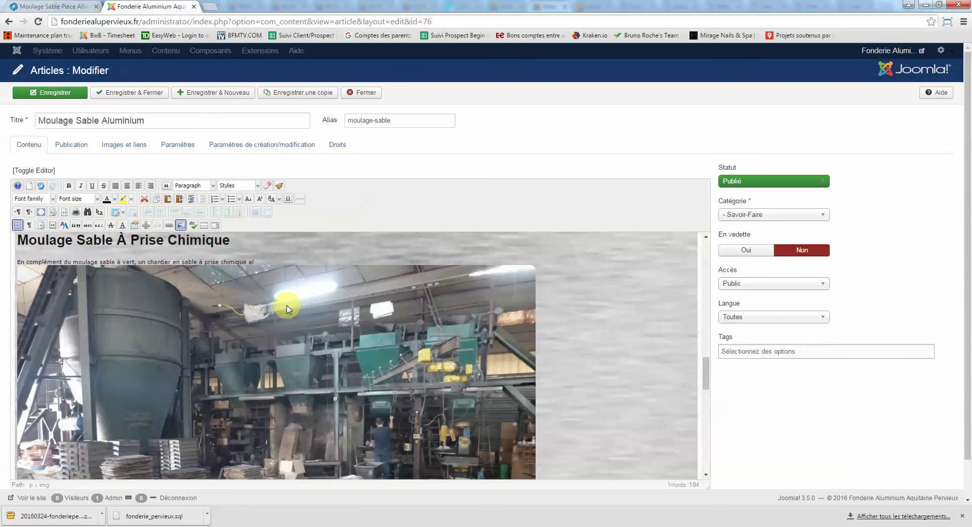
key(ctrl+z)
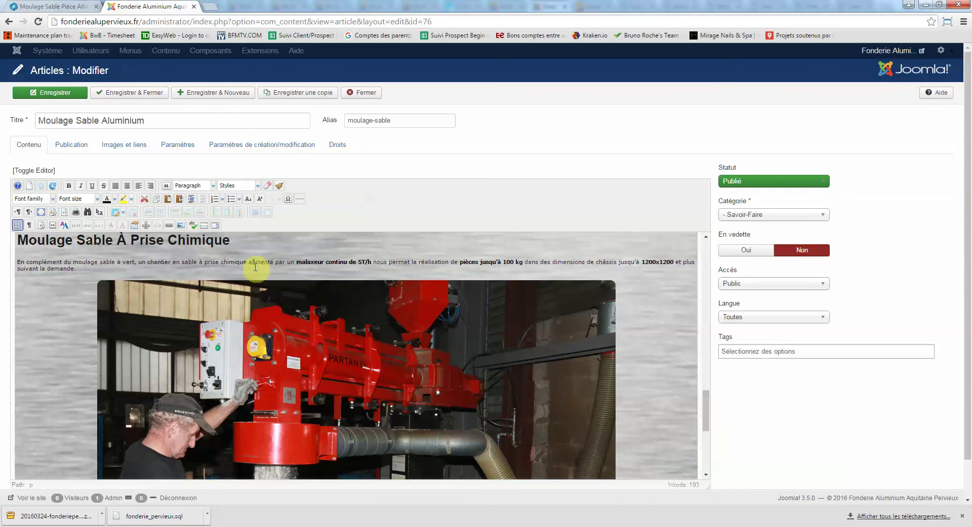
- Replace the first image under "Moulage Sable Silico-Argileux" with the "Malaxeur continu sable a prise chimique" image from the moulage-sable folder
scroll(453, 364, down, 4)
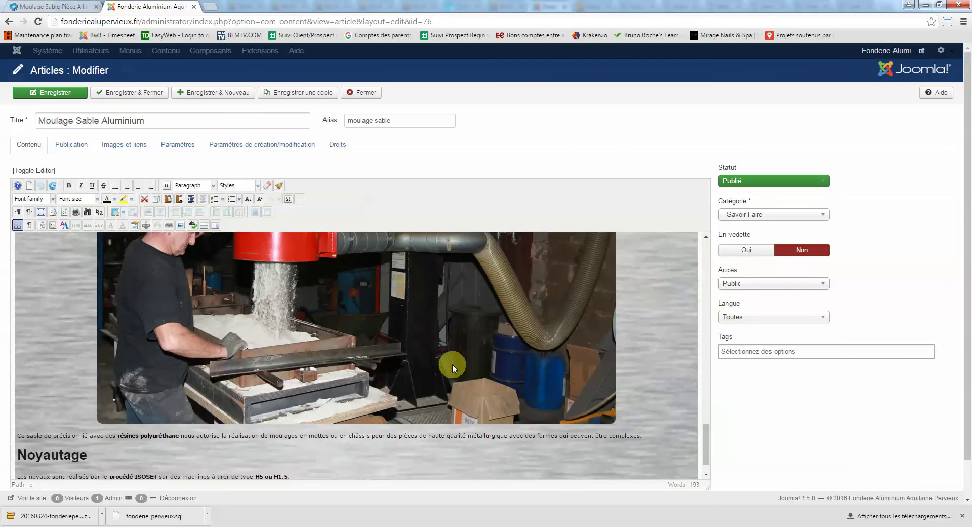
scroll(452, 364, up, 5)
scroll(451, 363, up, 10)
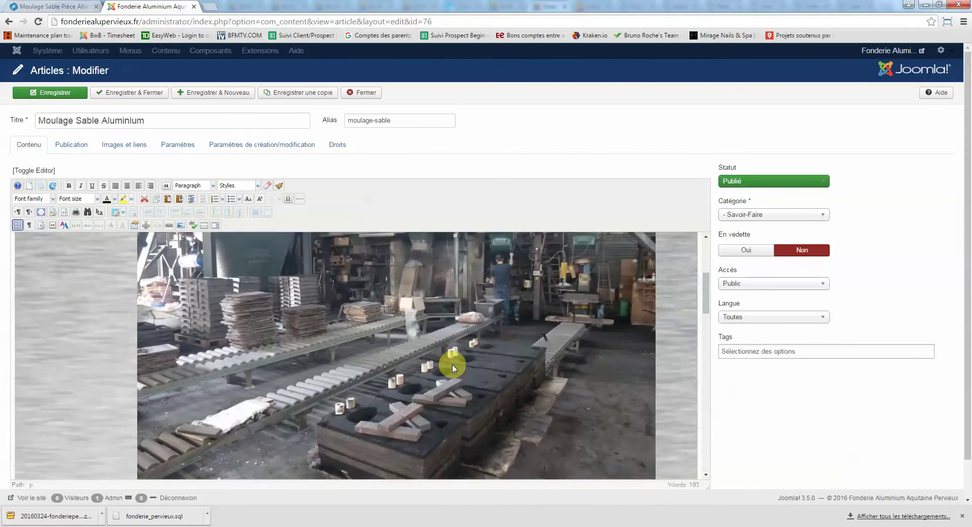
click(316, 346)
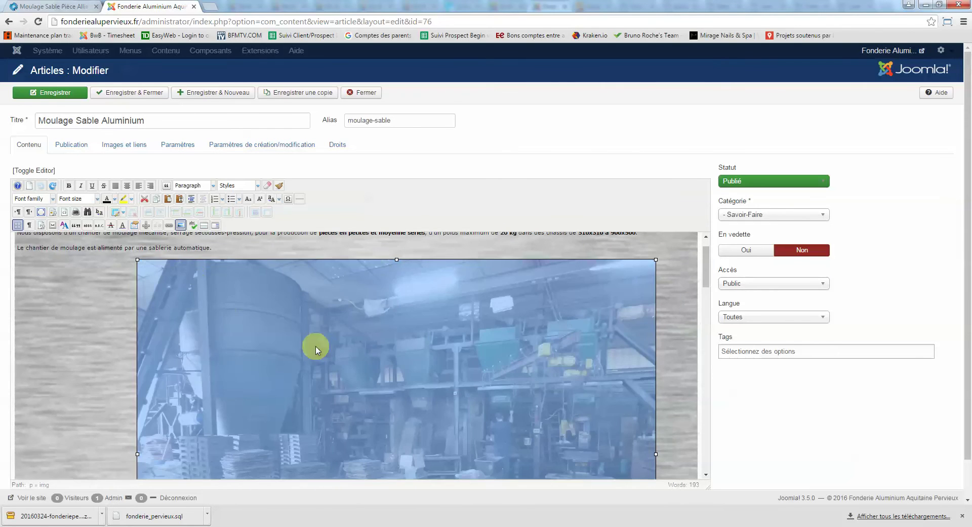
click(181, 226)
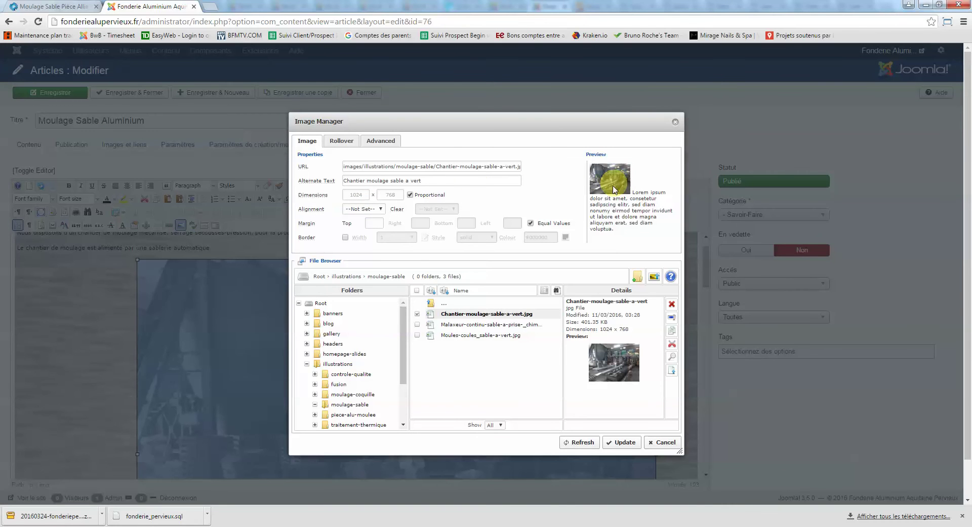
click(458, 327)
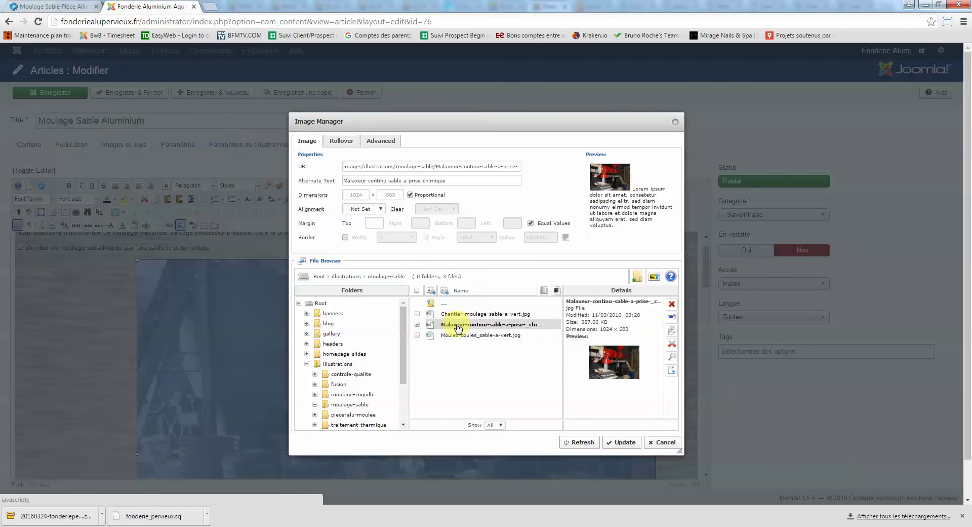
click(625, 442)
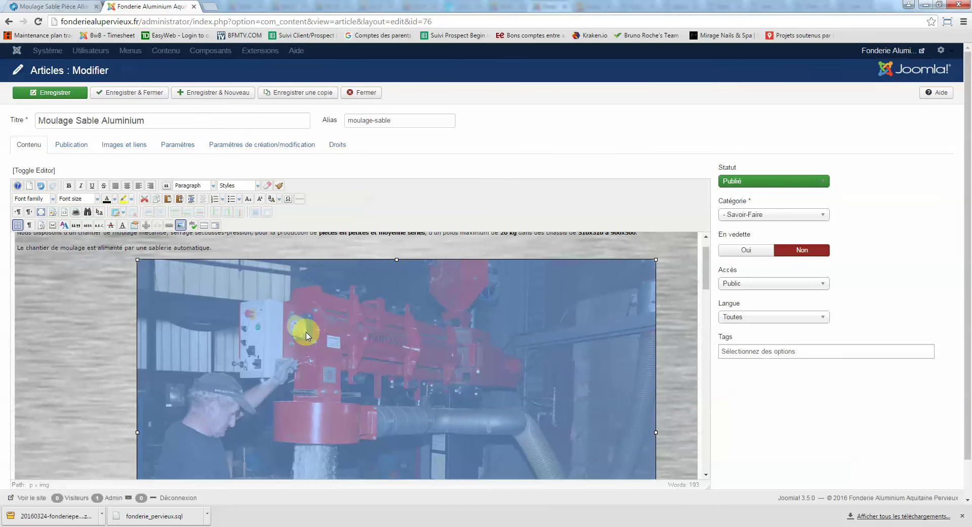
- Review the replaced image in the article and close the article without saving
click(109, 349)
scroll(163, 343, up, 1)
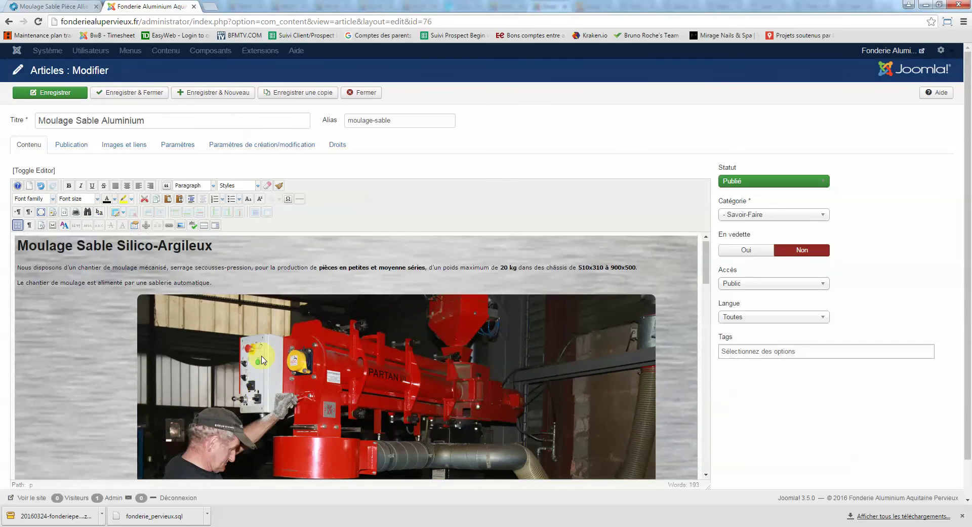
scroll(163, 343, down, 6)
scroll(261, 359, up, 9)
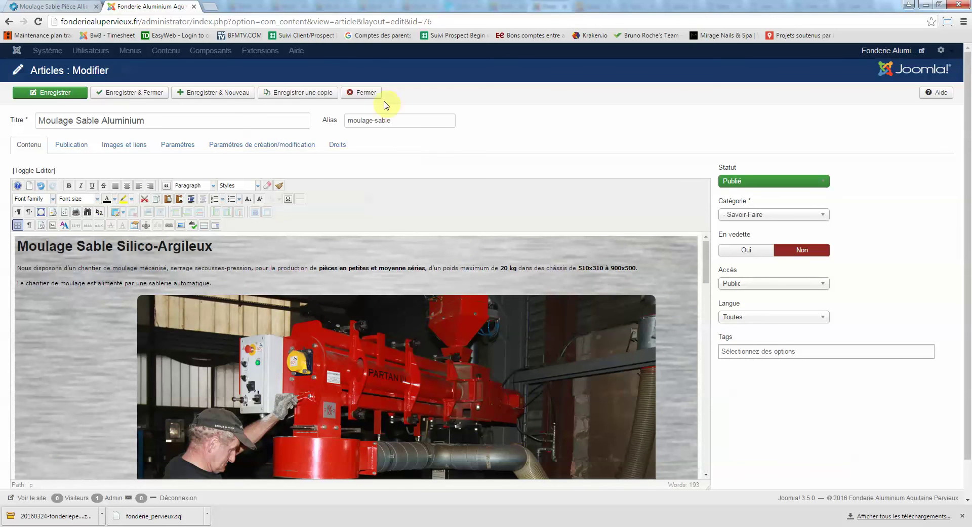
click(365, 93)
- Switch to the public site, review the Moulage Sable Aluminium page, and examine the list of cast parts on the Réalisations page
click(51, 6)
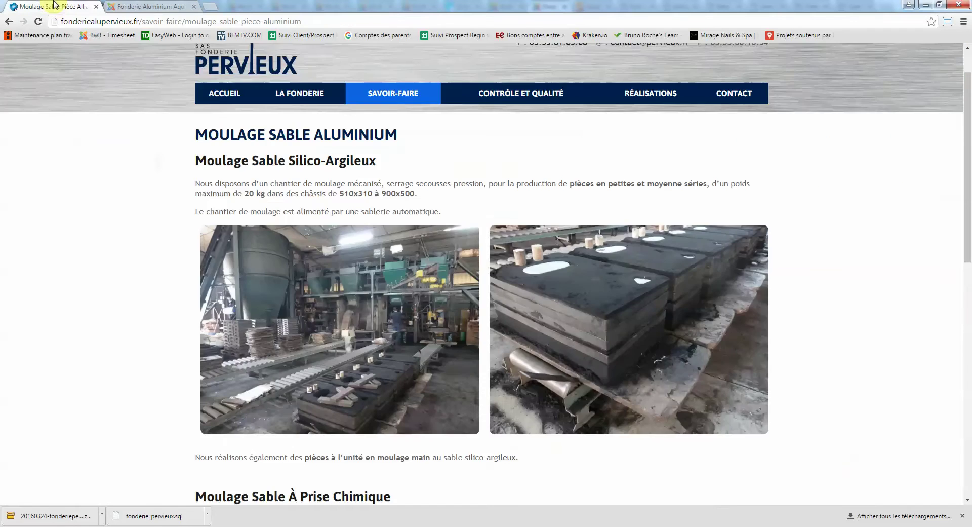
scroll(118, 202, down, 6)
scroll(117, 202, up, 7)
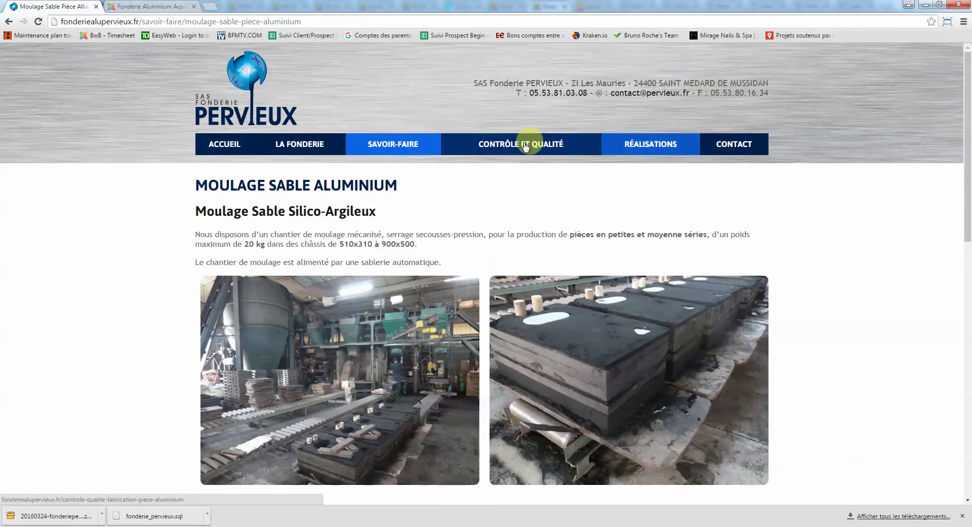
click(655, 145)
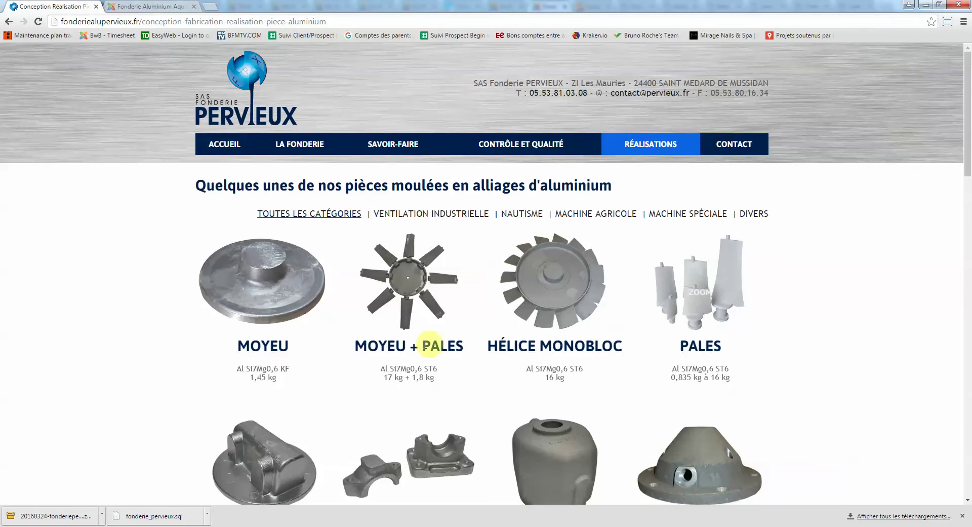
scroll(405, 345, down, 4)
scroll(423, 344, down, 5)
scroll(425, 348, down, 5)
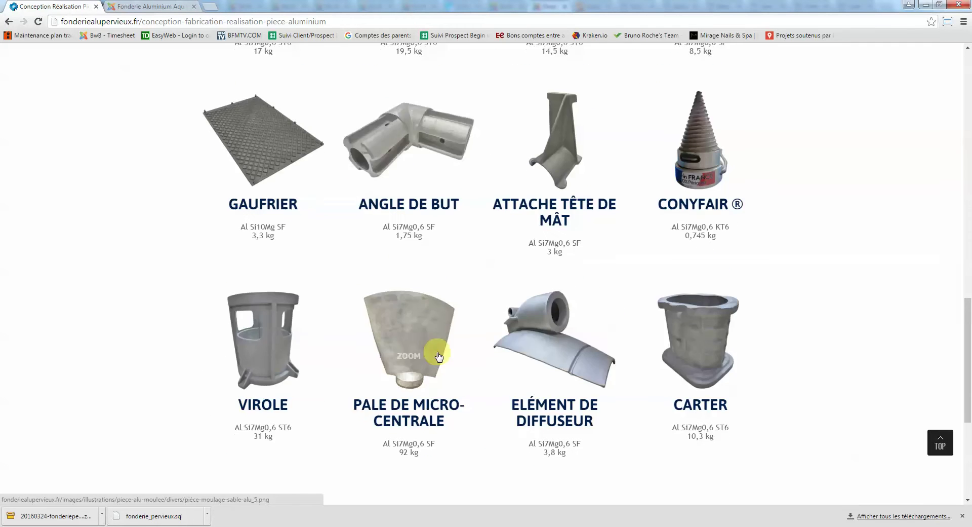
scroll(434, 346, up, 20)
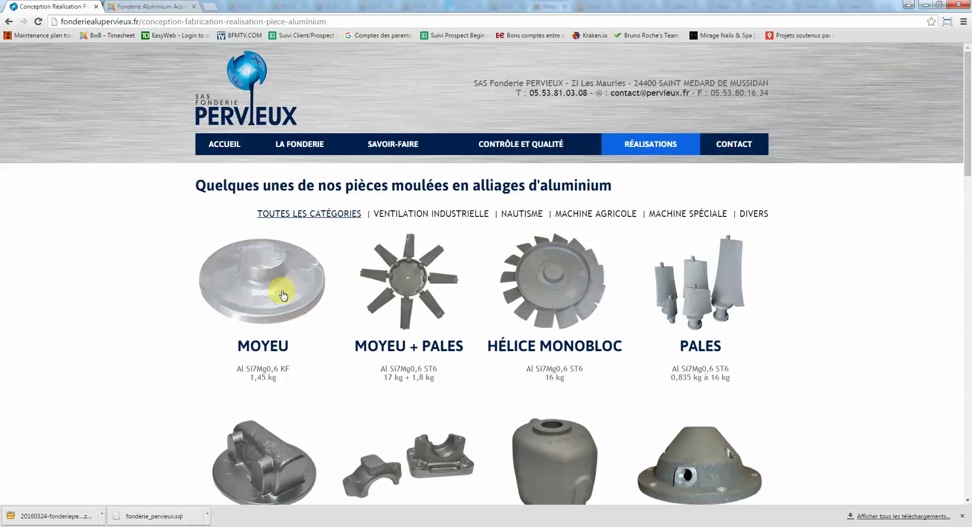
- Return to the Joomla article list, clear the "moulage" search text and filter the articles by the Réalisations category
click(167, 6)
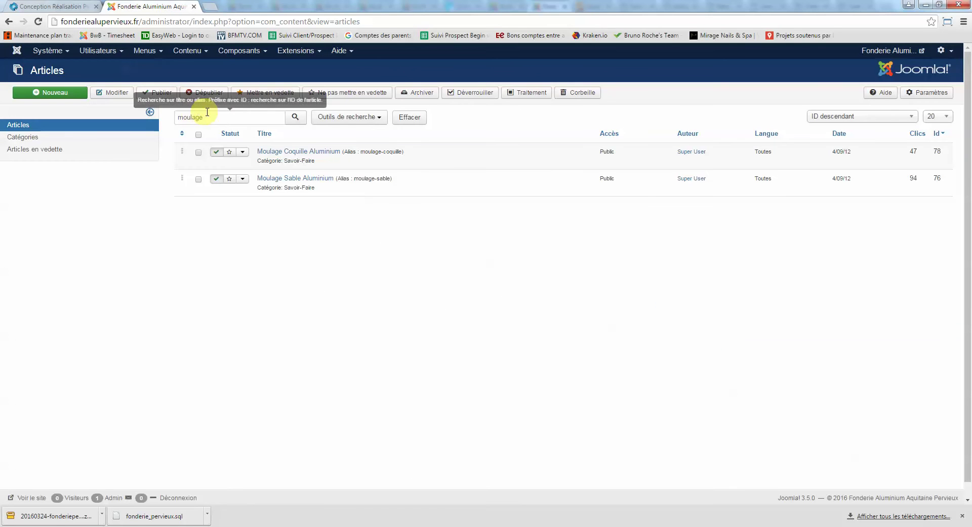
double_click(191, 117)
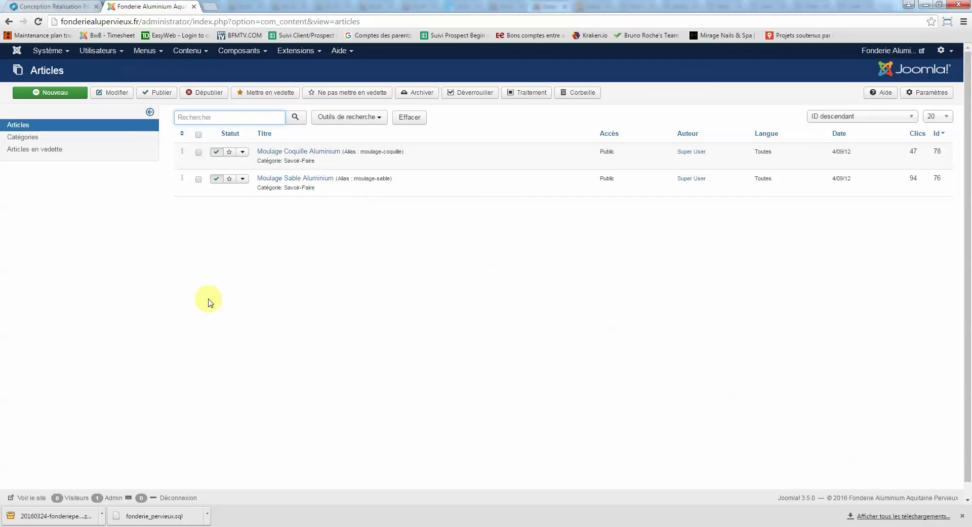
click(353, 119)
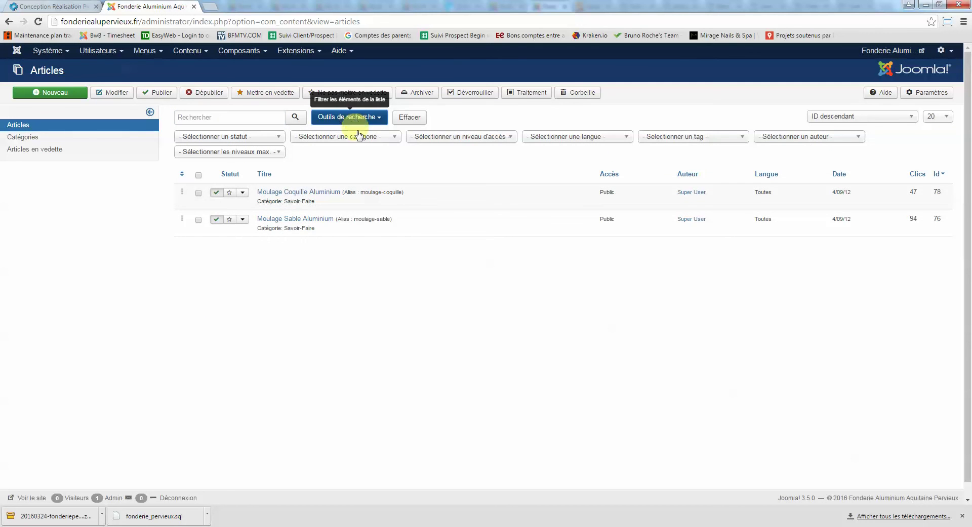
click(360, 136)
drag(394, 175, 399, 258)
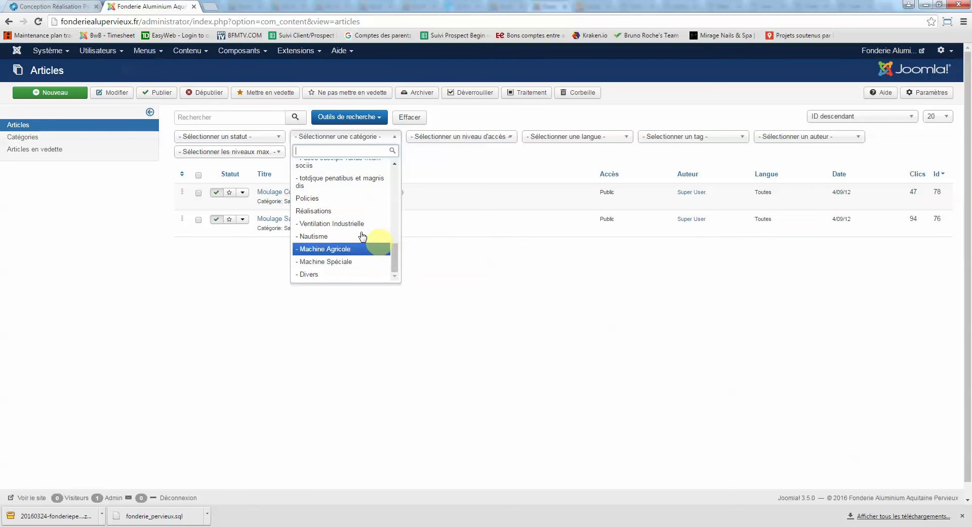
click(332, 213)
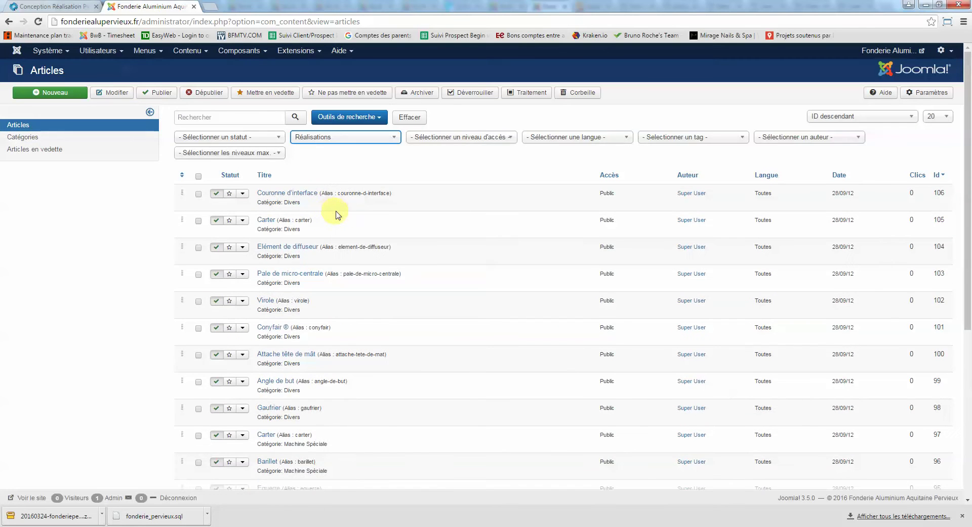
scroll(337, 215, down, 5)
scroll(336, 211, up, 5)
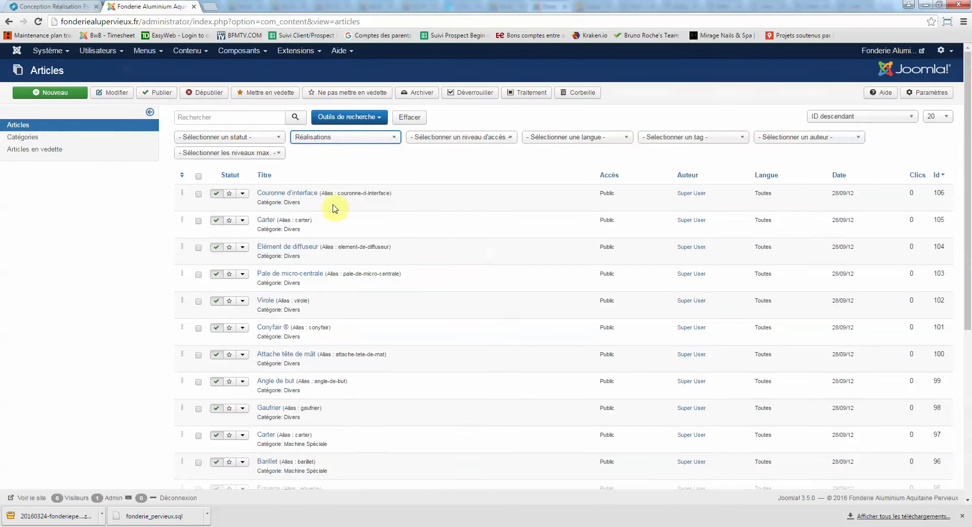
- Filter the article list by the Ventilation Industrielle category and save a copy of the Moyeu article
click(325, 142)
scroll(390, 243, down, 3)
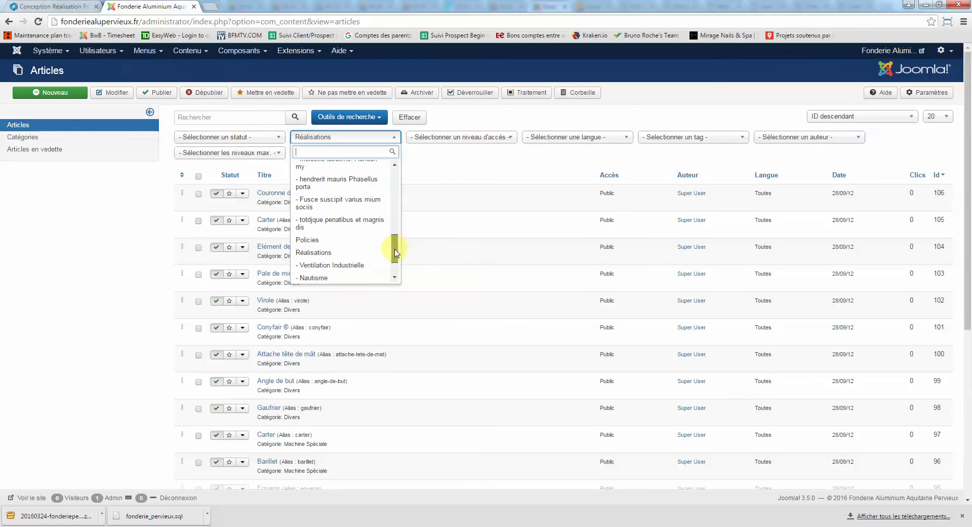
click(354, 224)
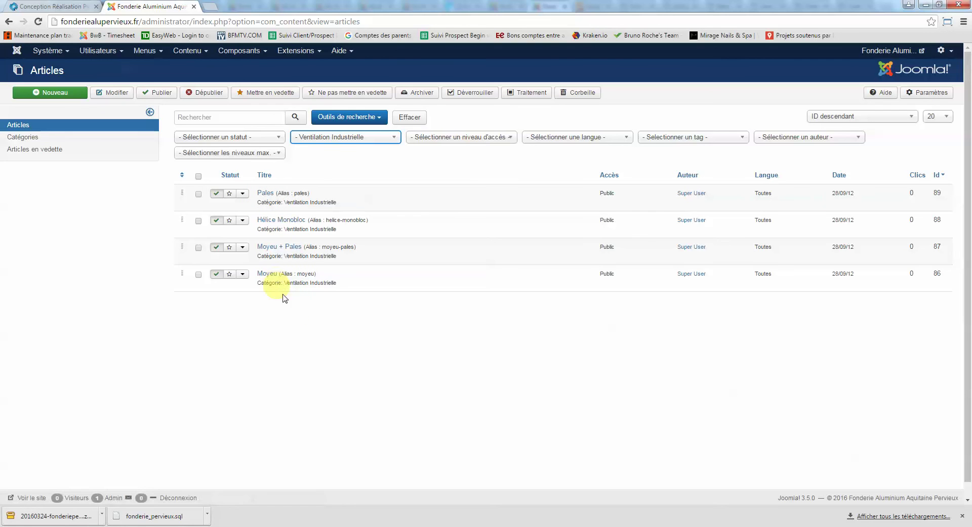
click(267, 274)
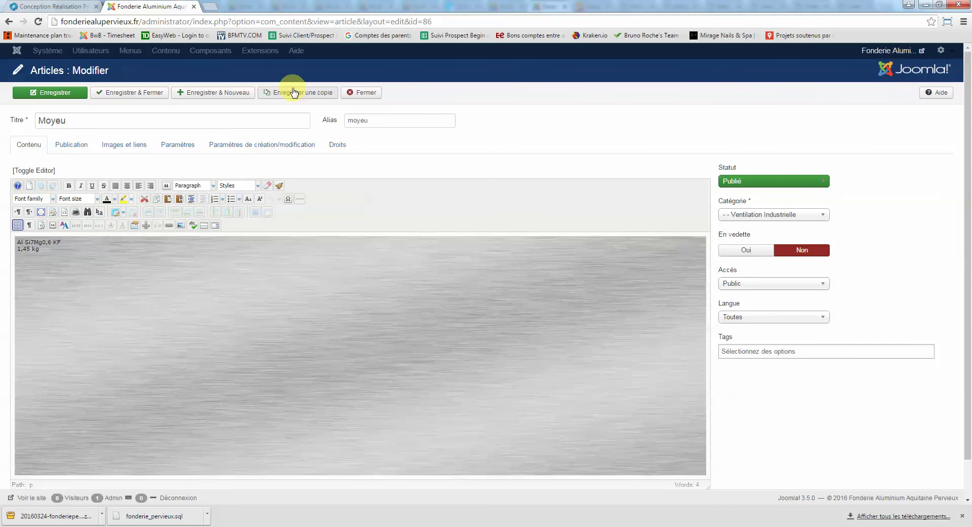
click(294, 92)
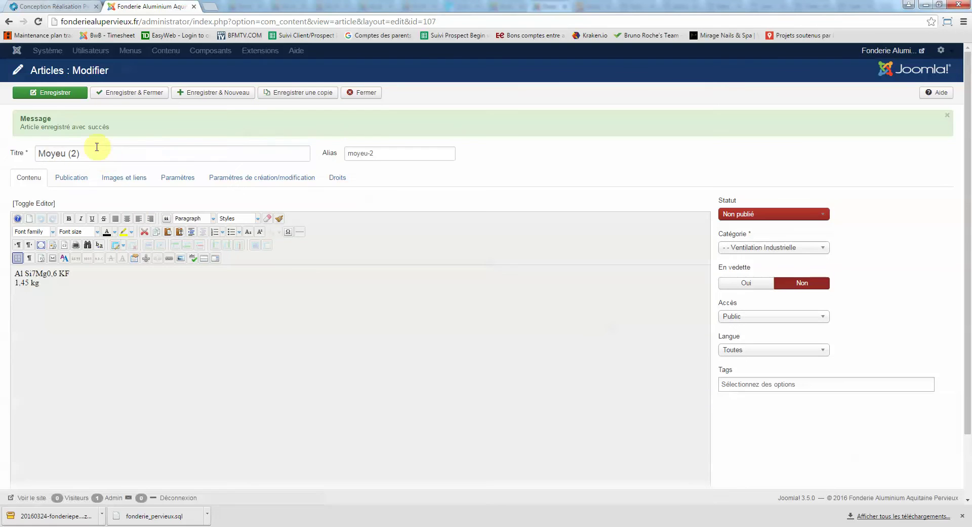
- Retitle the copied article "Pieces exemple" with an empty alias, and set its status to Publié
drag(90, 153, 29, 149)
text(Pieces exemple)
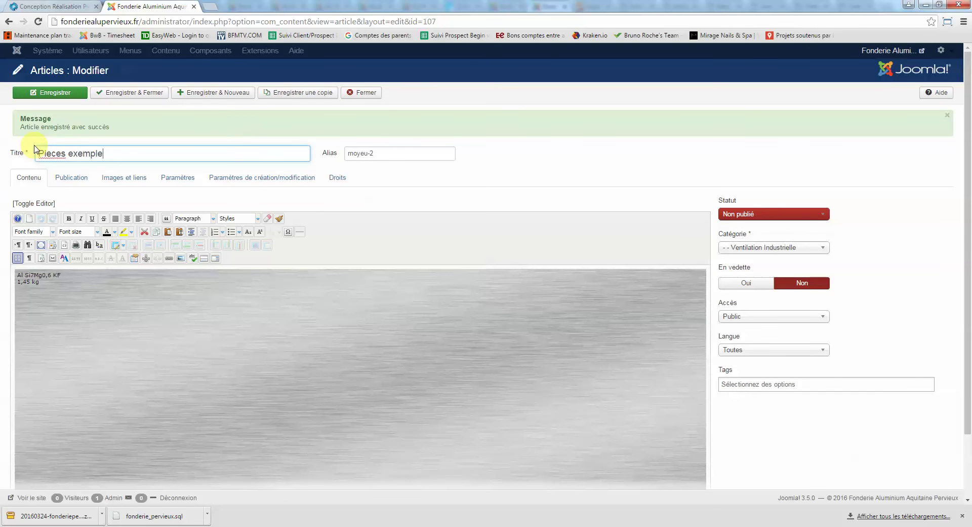
key(Tab)
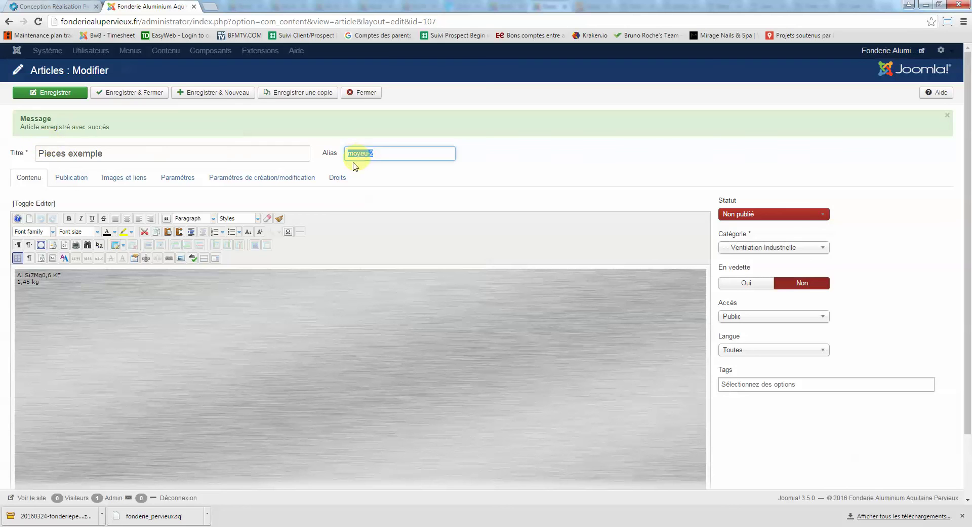
click(37, 278)
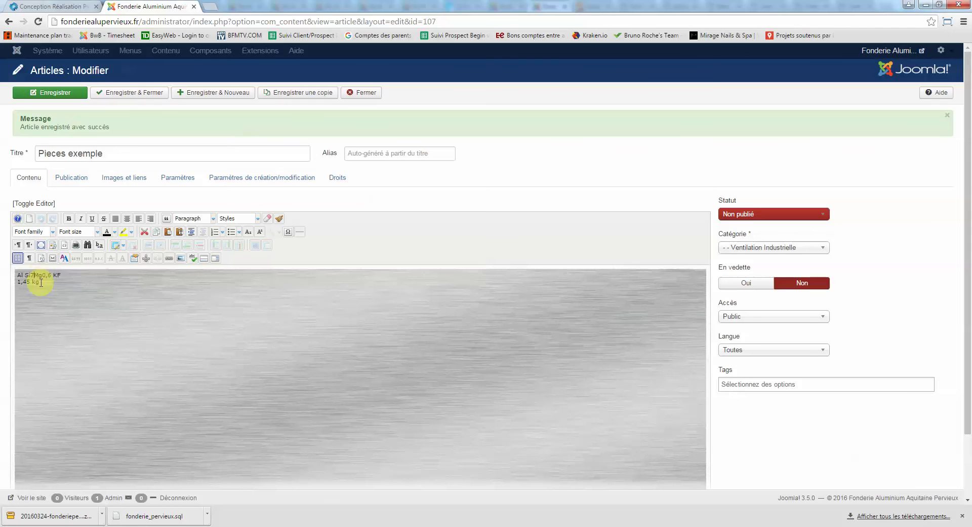
click(748, 221)
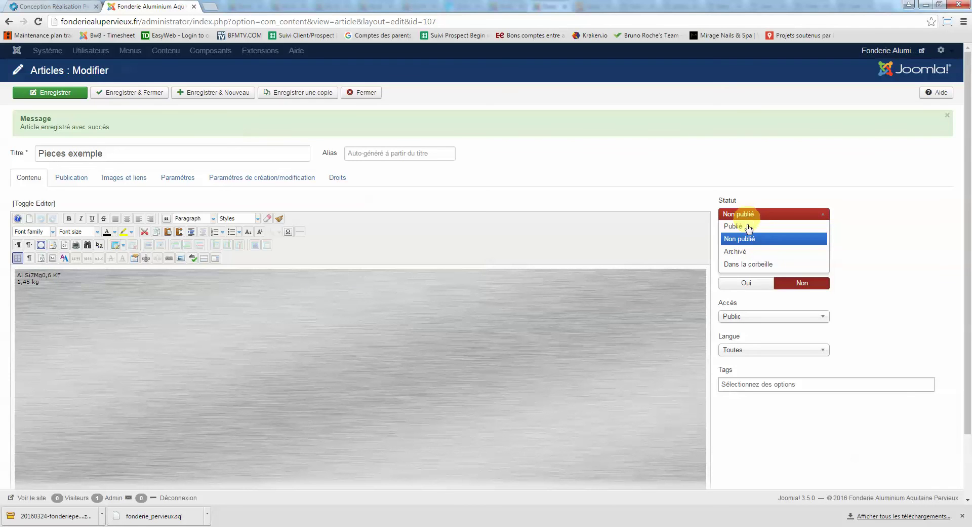
click(748, 226)
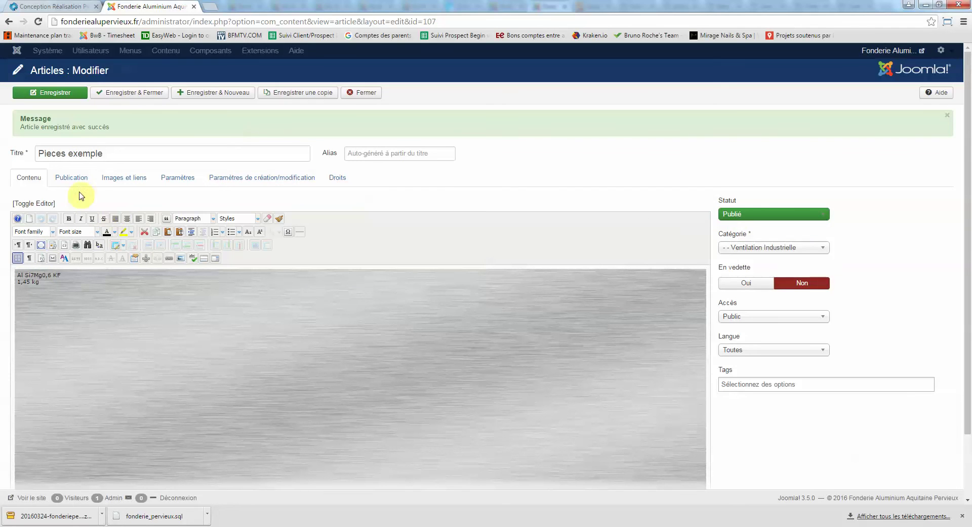
- Examine the copy's intro image path and view the enlarged Moyeu + Pales picture on the public Réalisations page
click(124, 179)
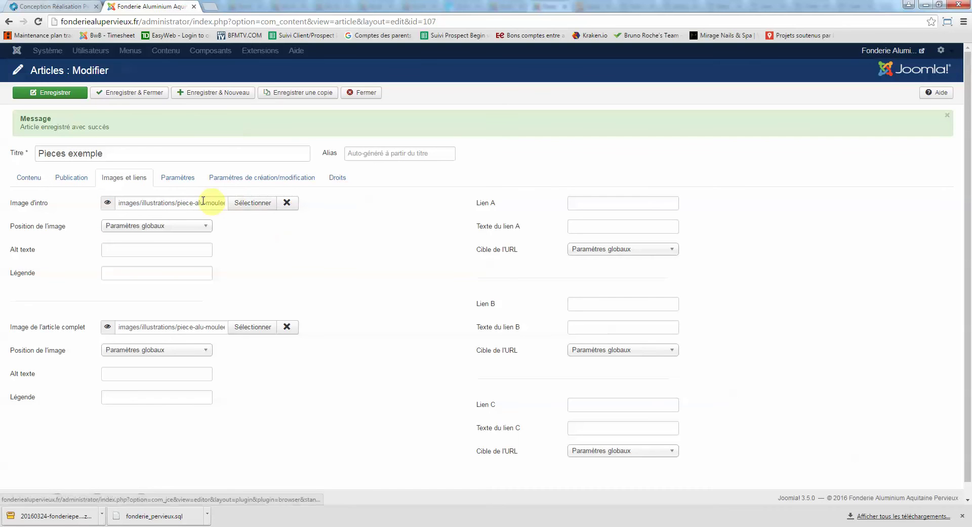
drag(150, 203, 236, 208)
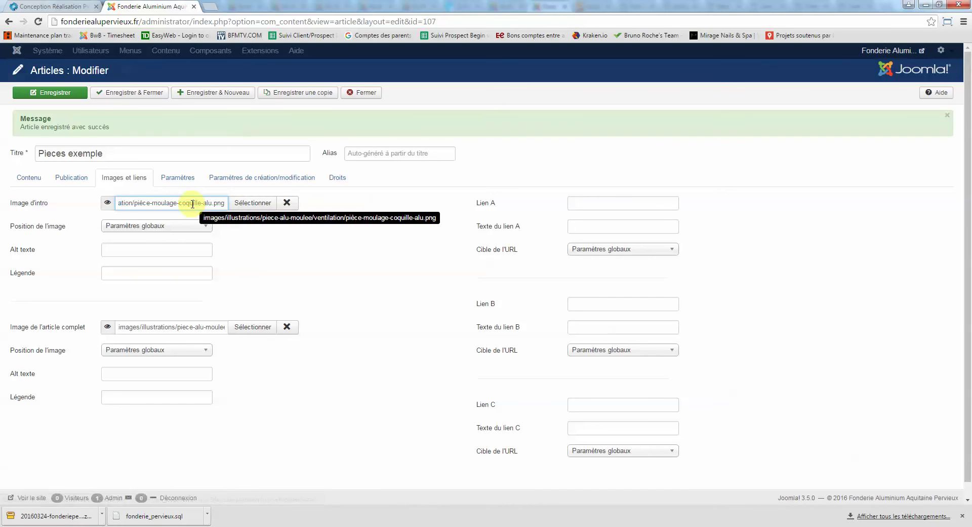
click(57, 6)
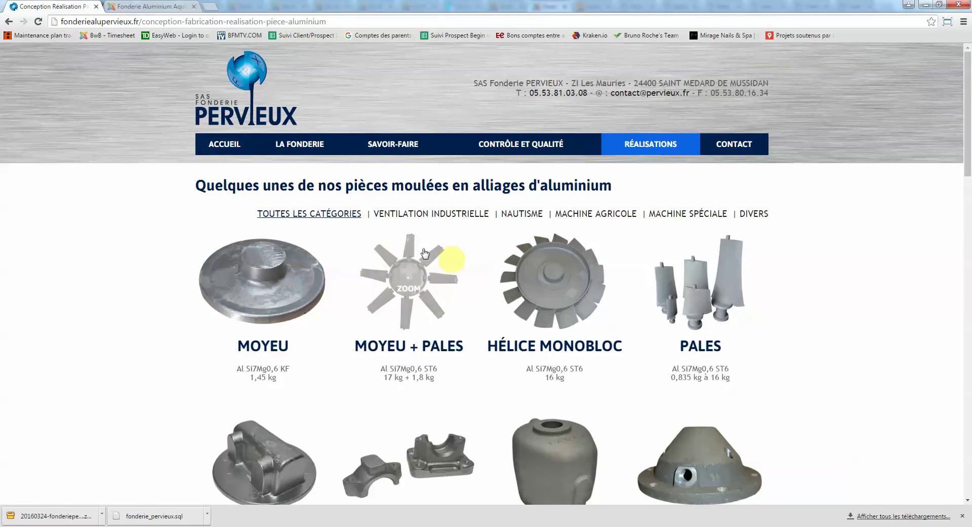
click(415, 277)
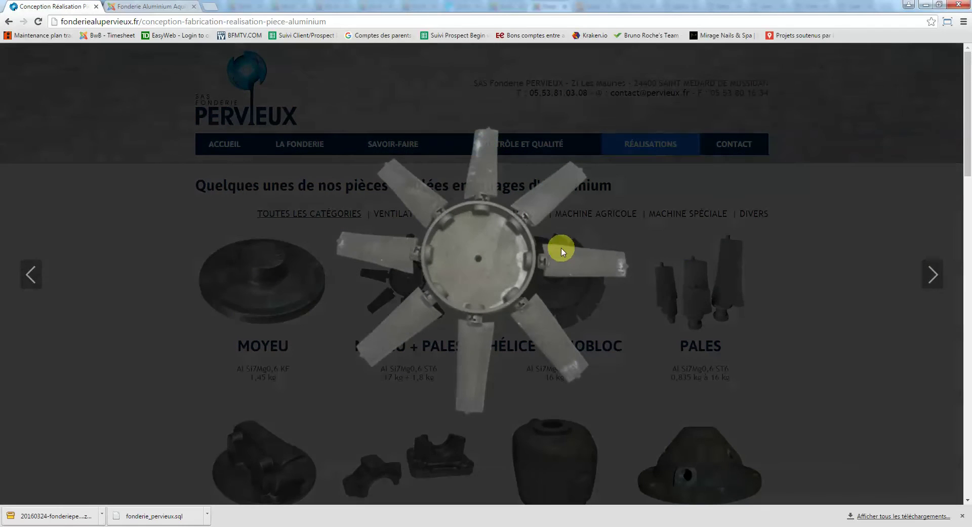
click(789, 249)
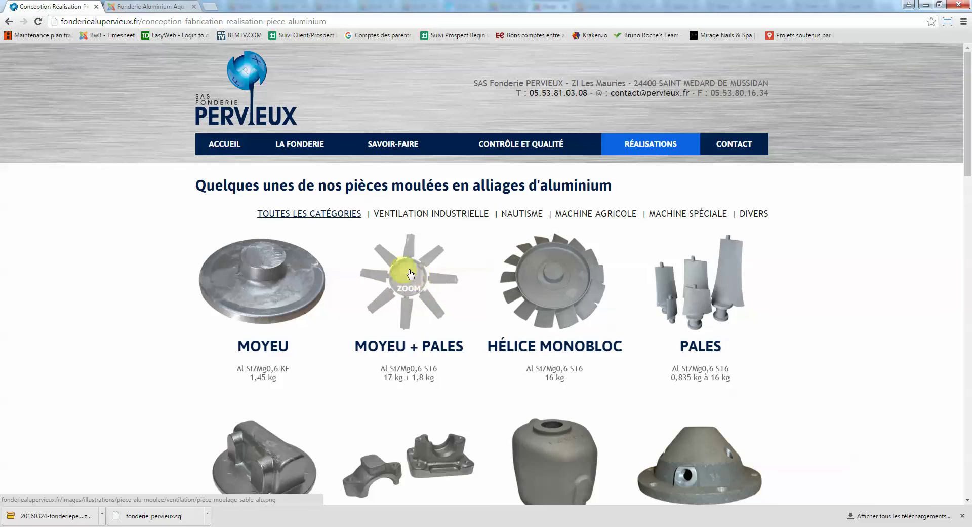
click(149, 6)
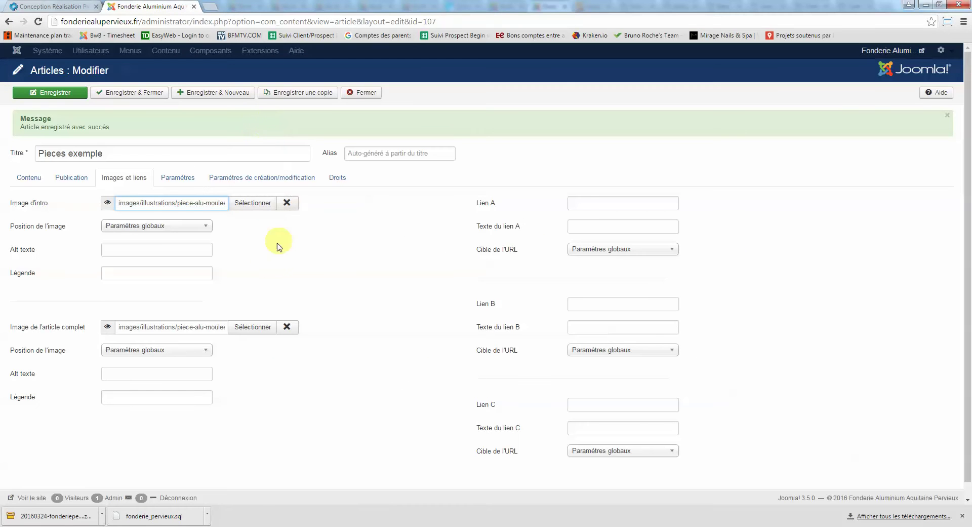
- Set the copy's intro image to pièce-moulage-sable-alu.png from the illustrations/piece-alu-moulee/ventilation folder
click(154, 202)
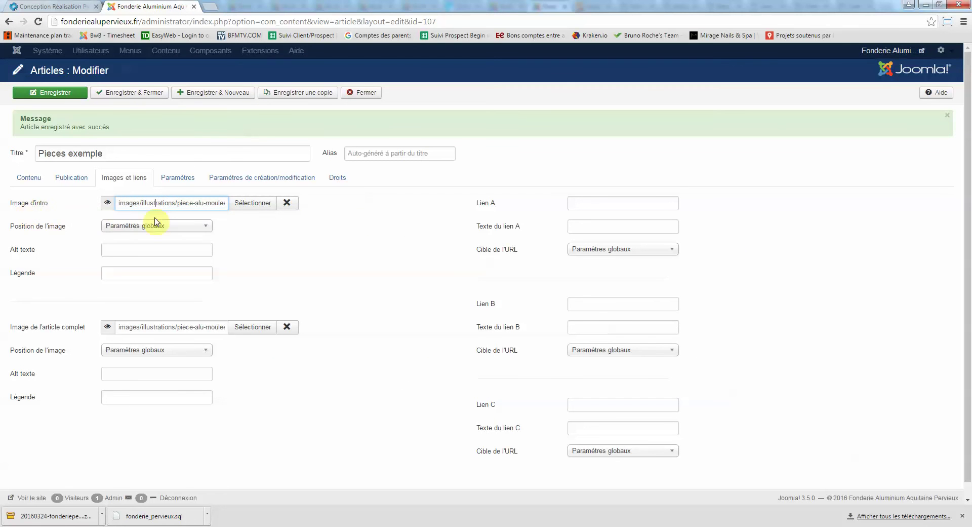
click(242, 204)
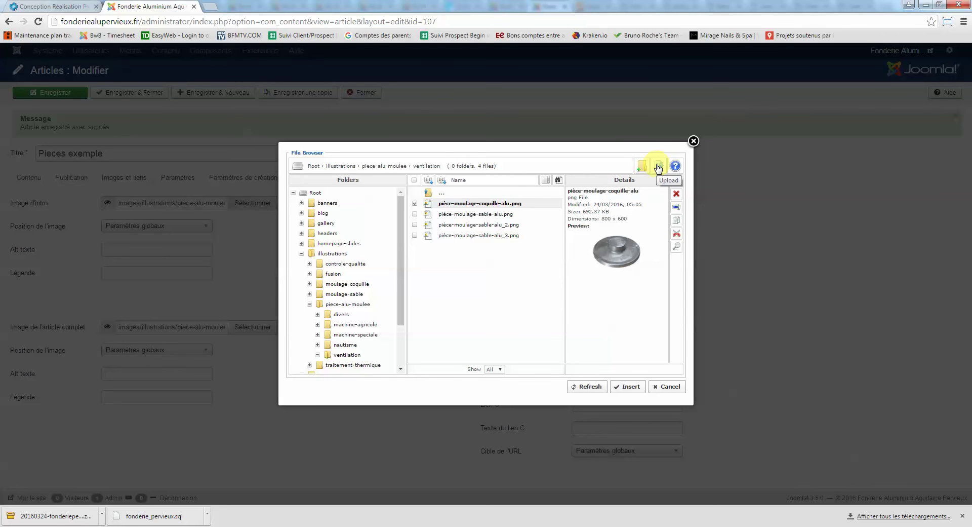
click(468, 215)
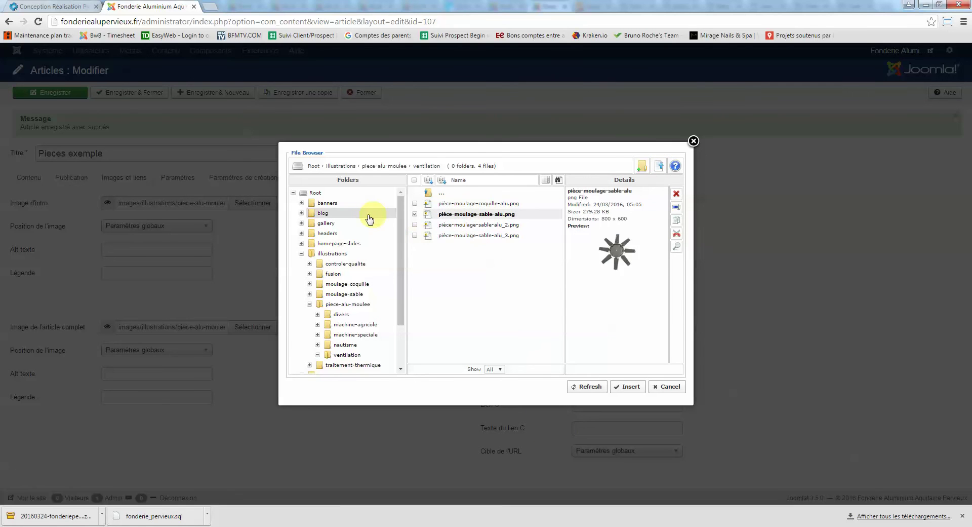
click(627, 387)
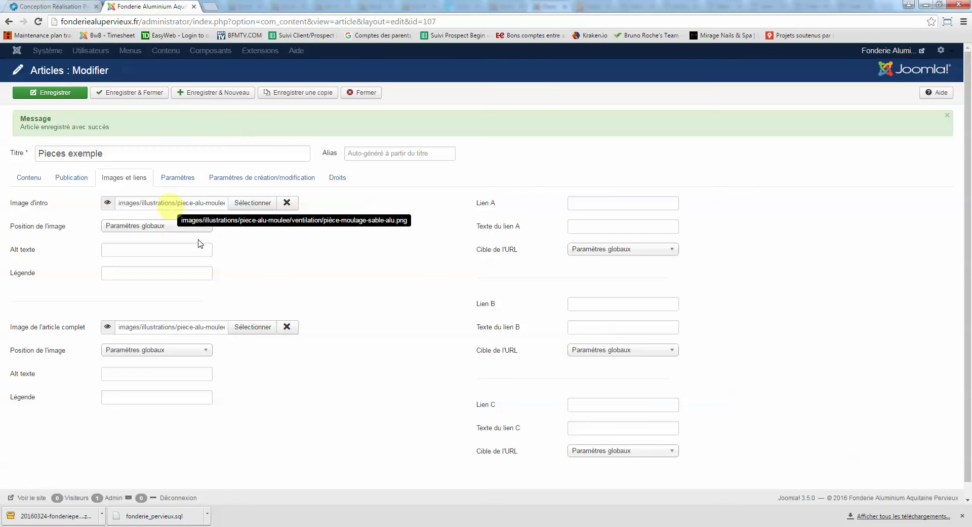
- Copy the intro image path into the full article image so both use pièce-moulage-sable-alu.png
triple_click(126, 203)
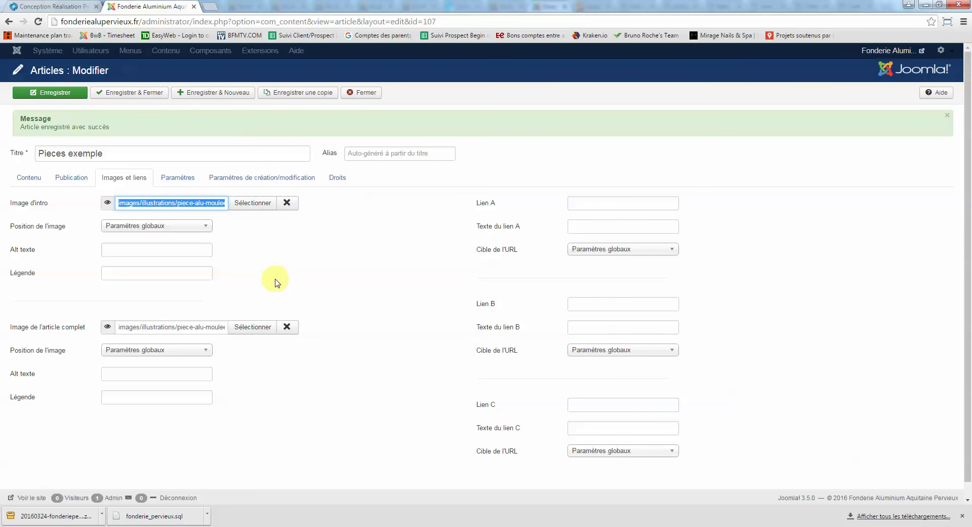
click(138, 327)
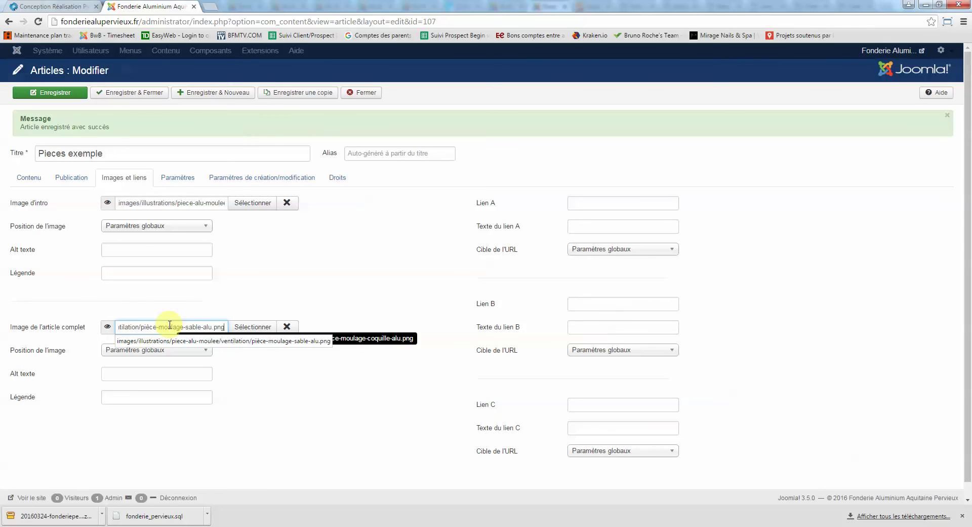
click(310, 412)
click(152, 203)
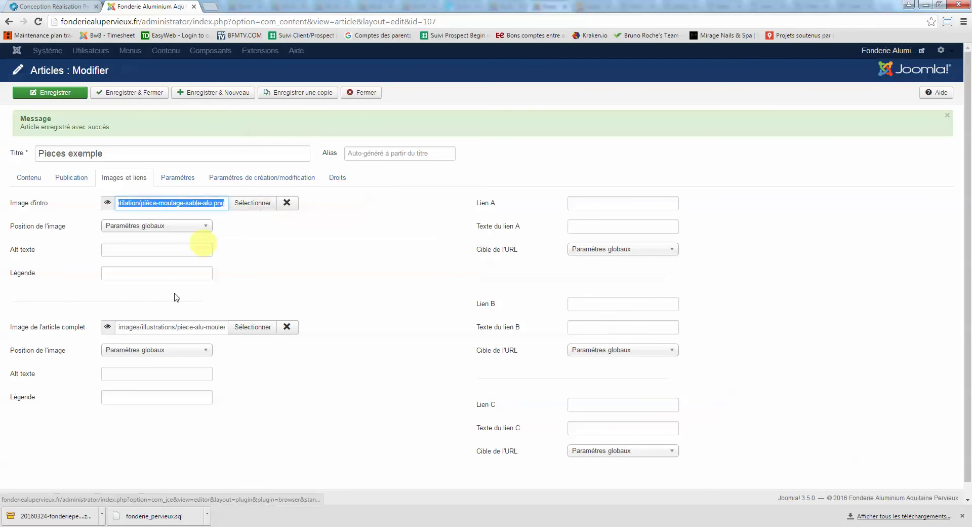
- Set the copy's category to Divers, and discard the copy by closing it unsaved and moving it to the trash
click(31, 177)
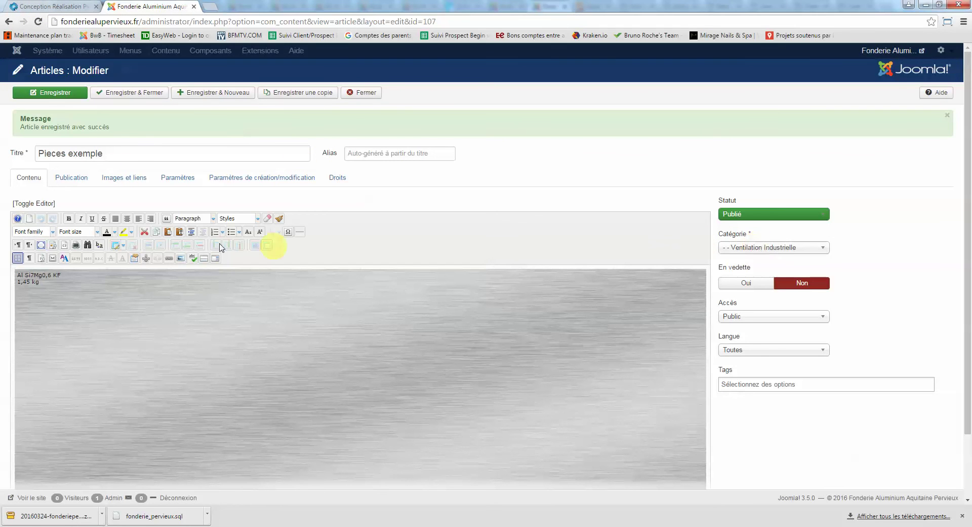
click(772, 248)
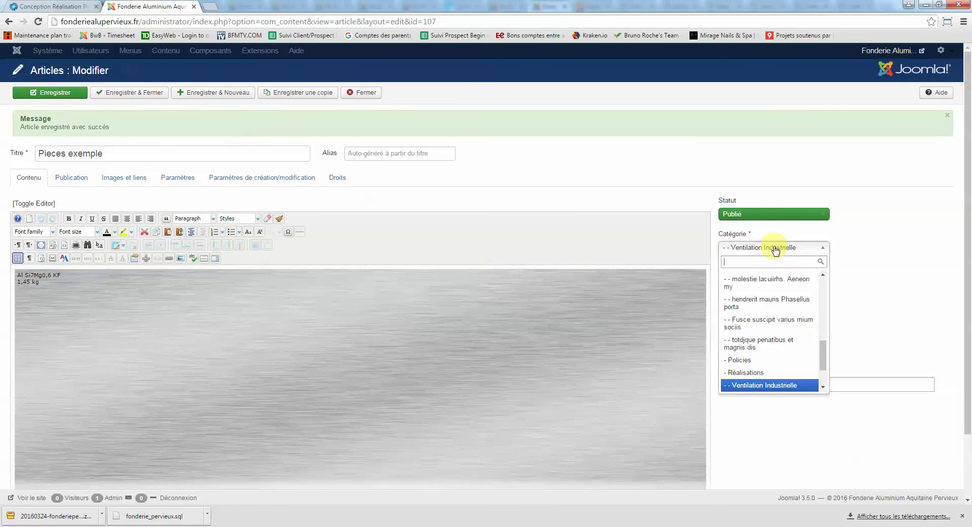
scroll(805, 333, up, 3)
drag(822, 349, 803, 362)
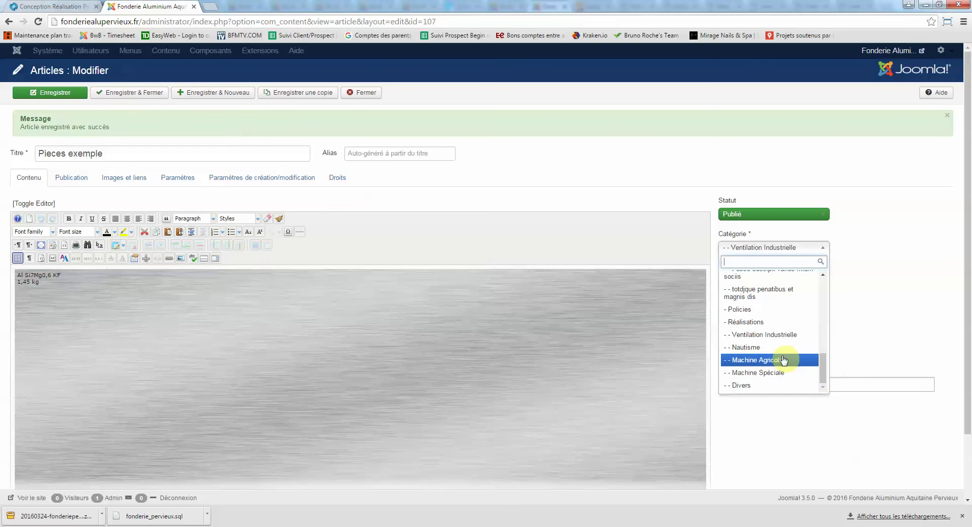
click(775, 355)
click(773, 243)
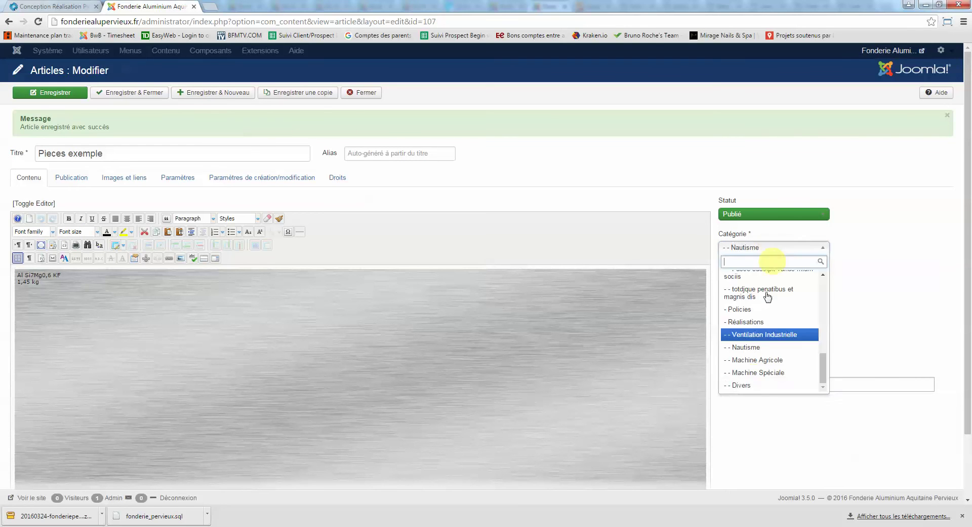
click(753, 390)
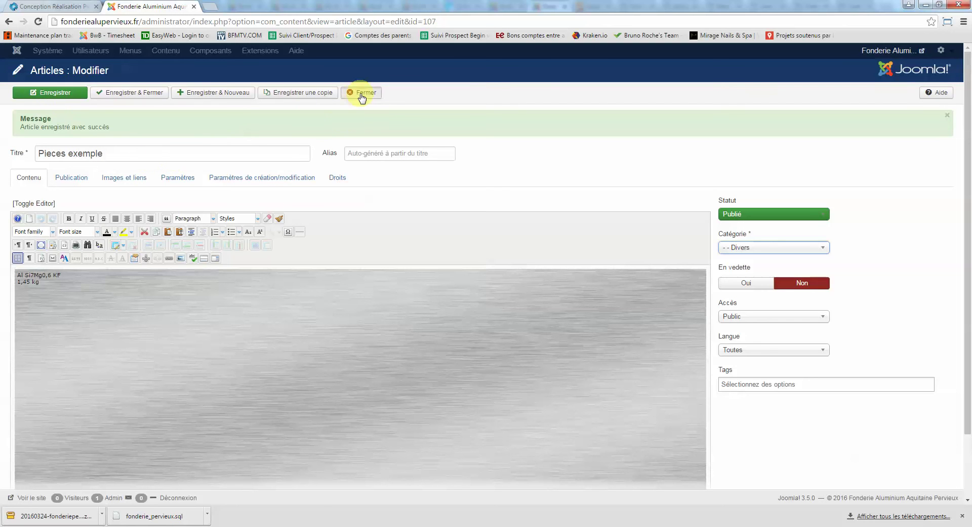
click(361, 94)
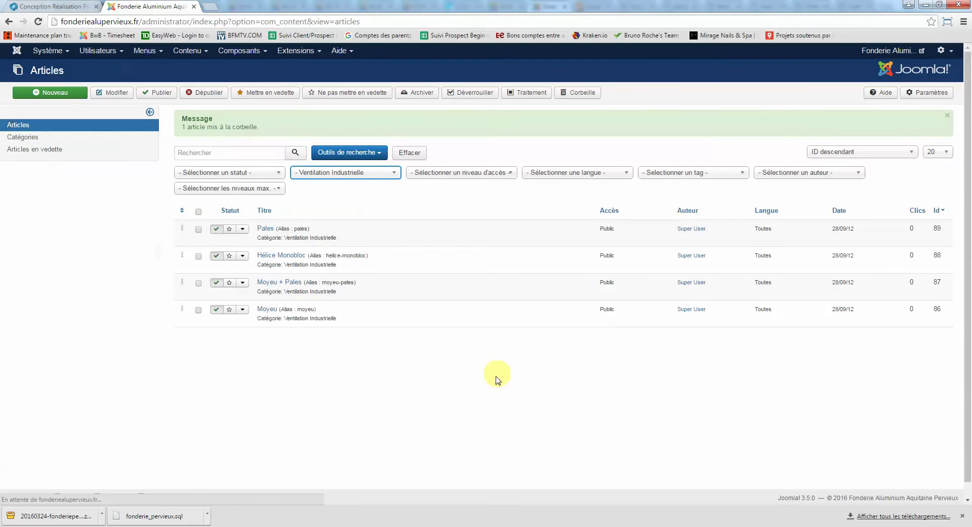
- Switch to the public site and look over the map, company details and contact form on the Contact page
click(76, 7)
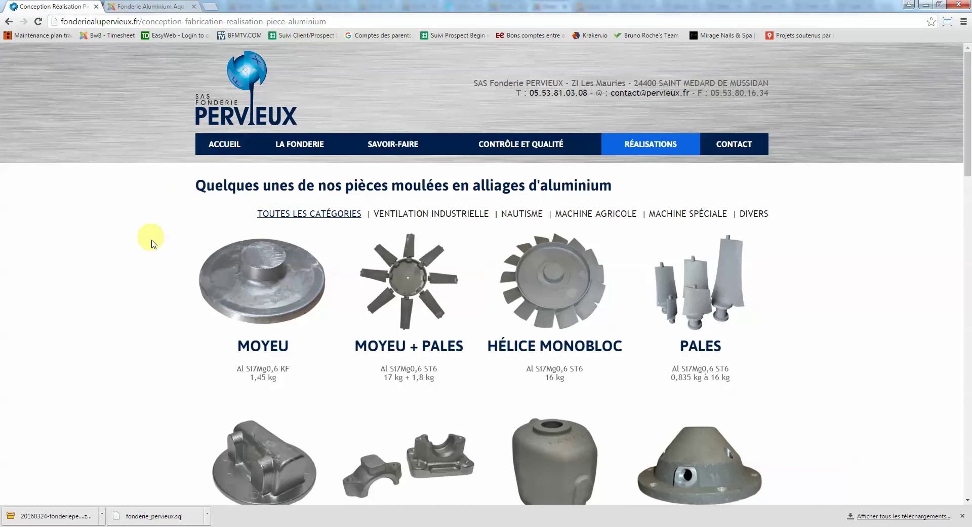
click(742, 144)
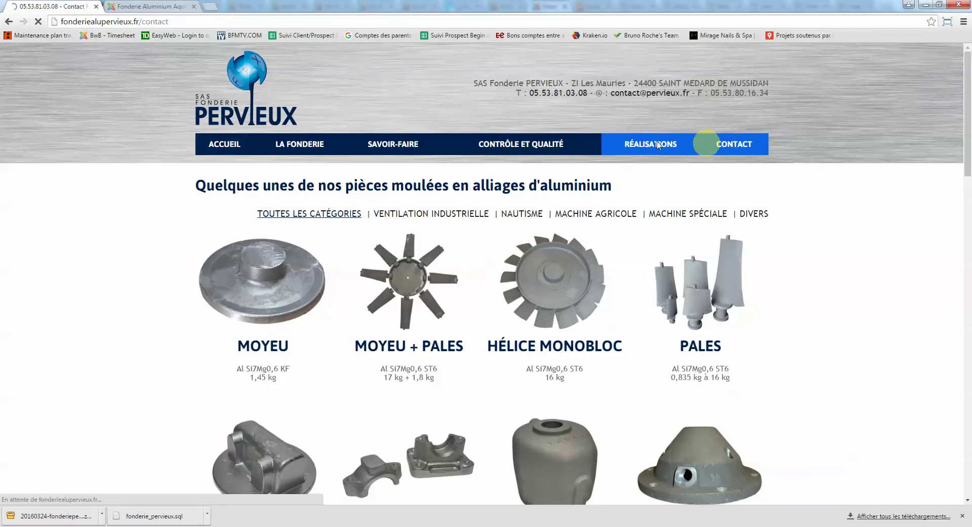
scroll(324, 375, down, 4)
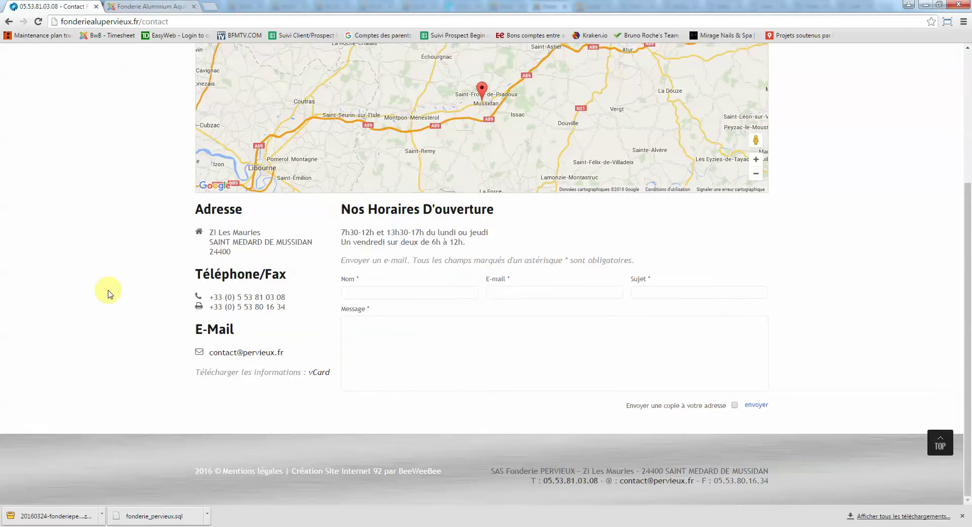
scroll(111, 228, up, 4)
- Return to the Joomla administration and open the existing contact record from the contacts component for editing
click(149, 6)
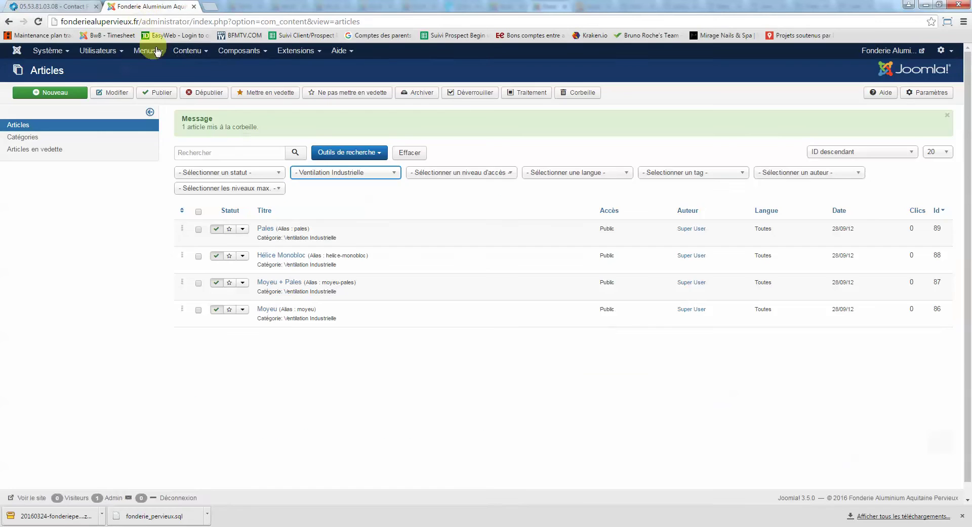
click(236, 51)
mouse_move(248, 81)
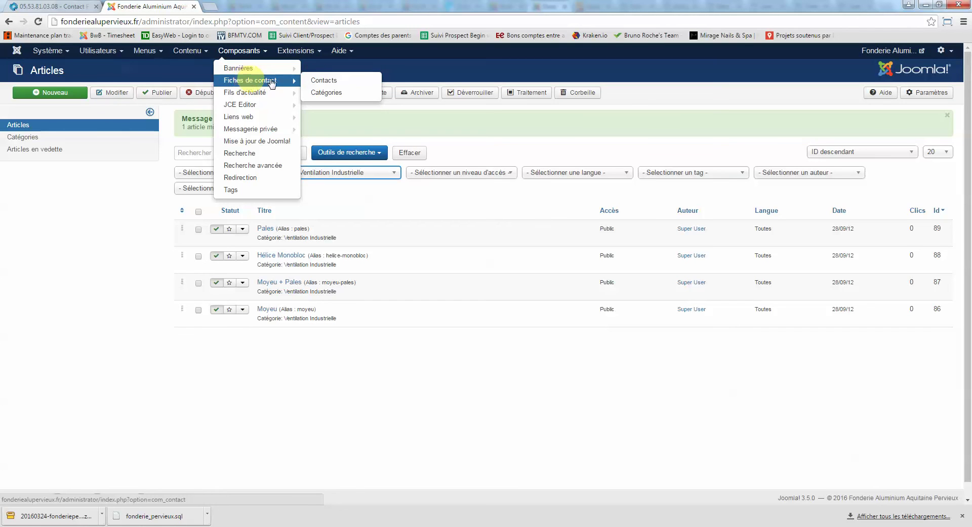
click(316, 80)
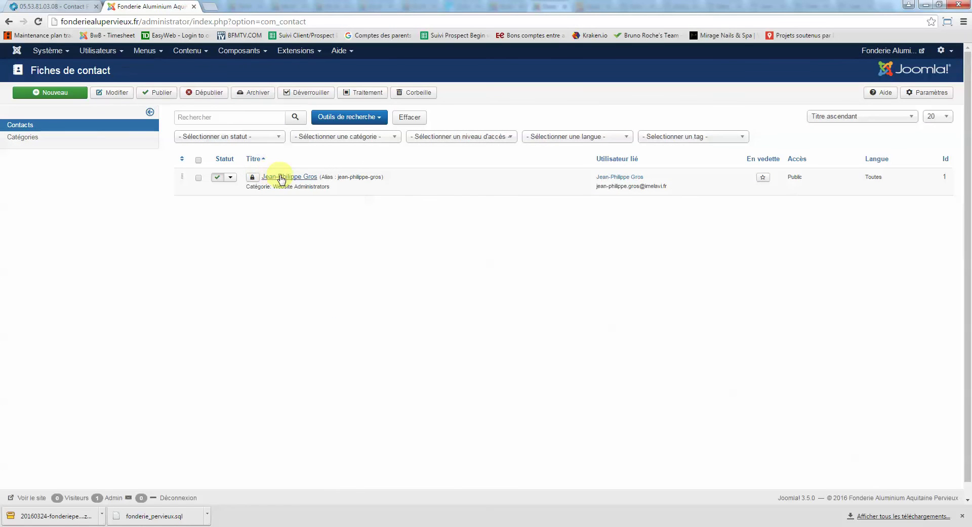
click(283, 177)
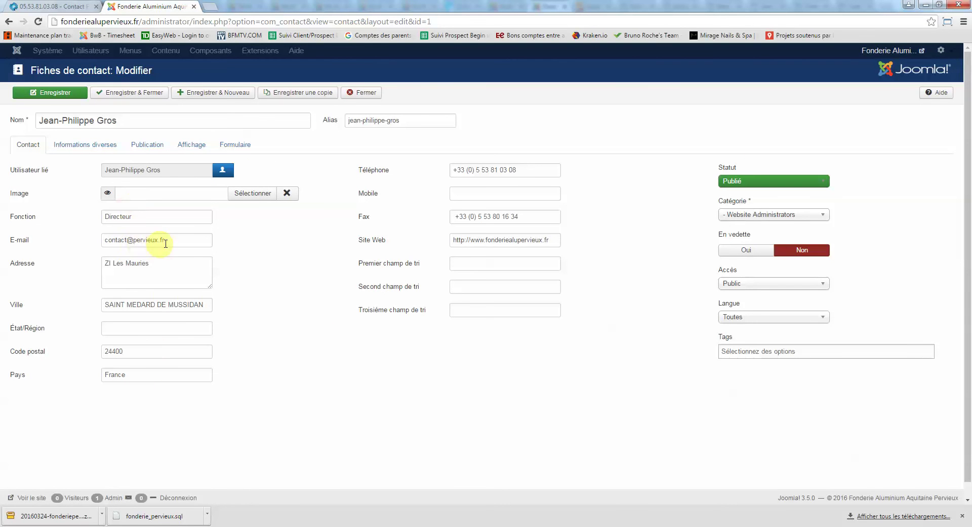
- Review the contact's e-mail, website, phone and fax fields, and the opening hours in its miscellaneous information
drag(158, 239, 78, 242)
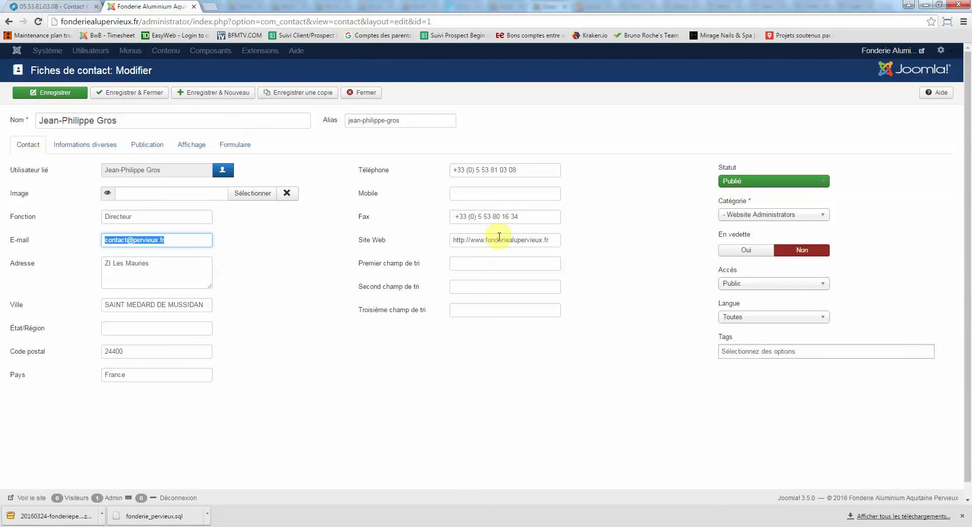
drag(499, 237, 562, 239)
click(537, 216)
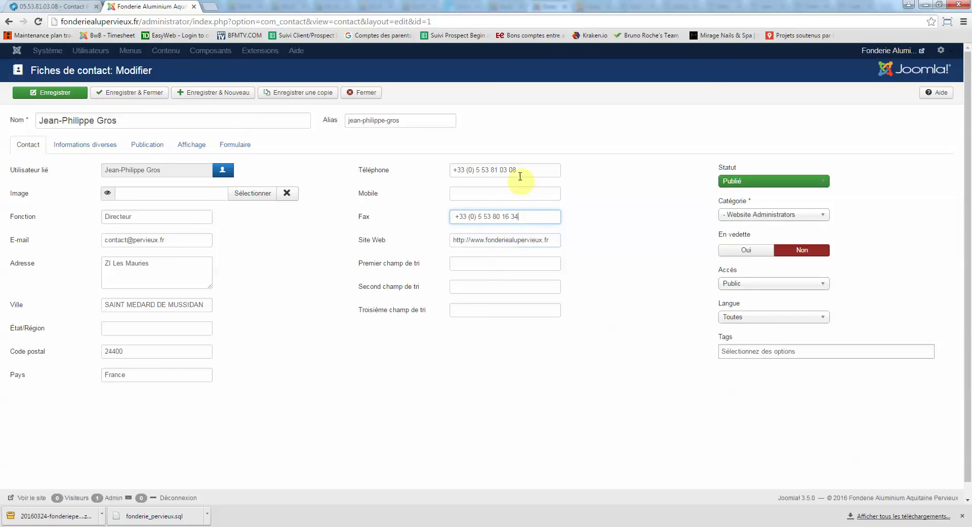
click(95, 146)
drag(118, 260, 6, 248)
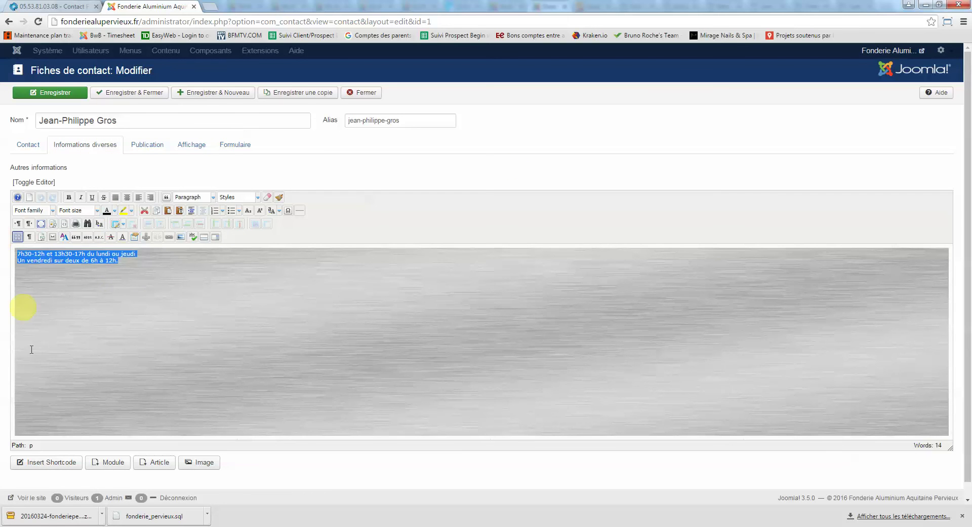
click(133, 265)
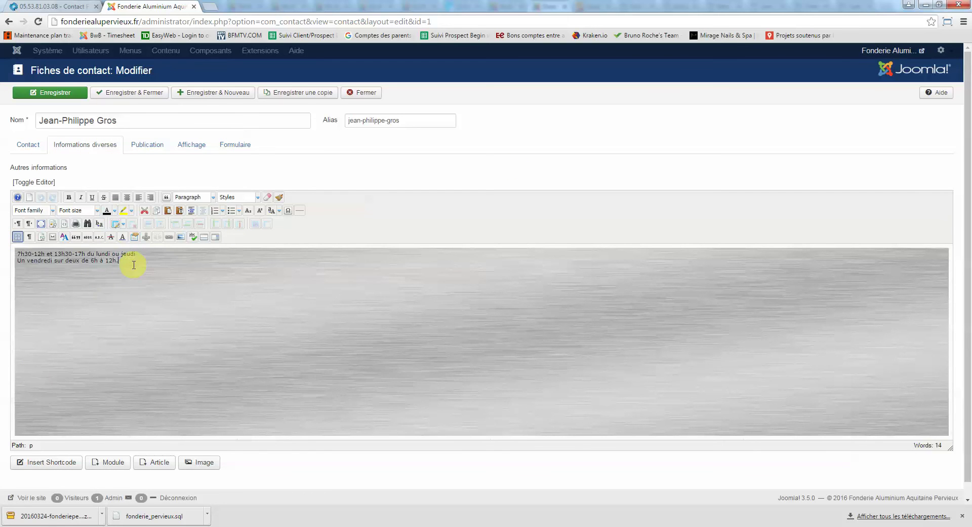
click(31, 144)
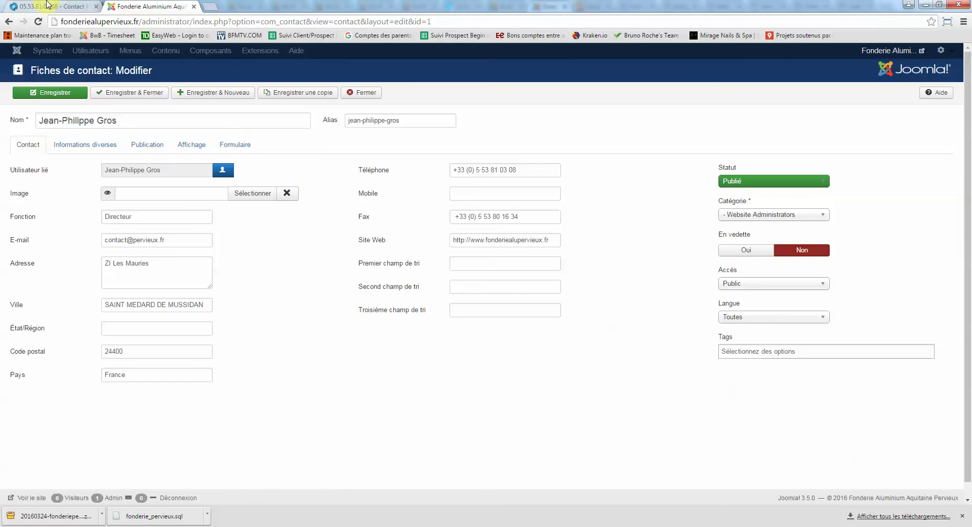
- Check the header details on the public Contact page, close the contact record, and open the Contact Info Header module for editing
click(48, 5)
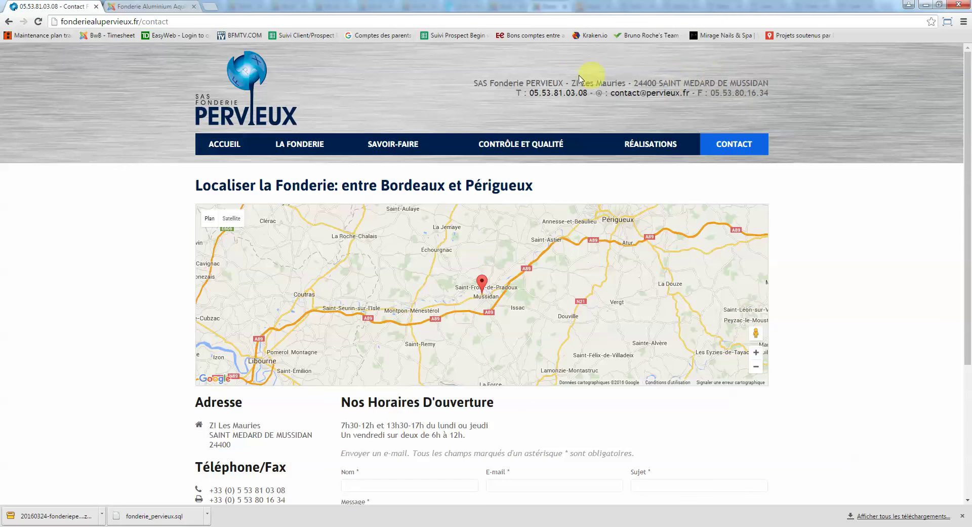
click(144, 6)
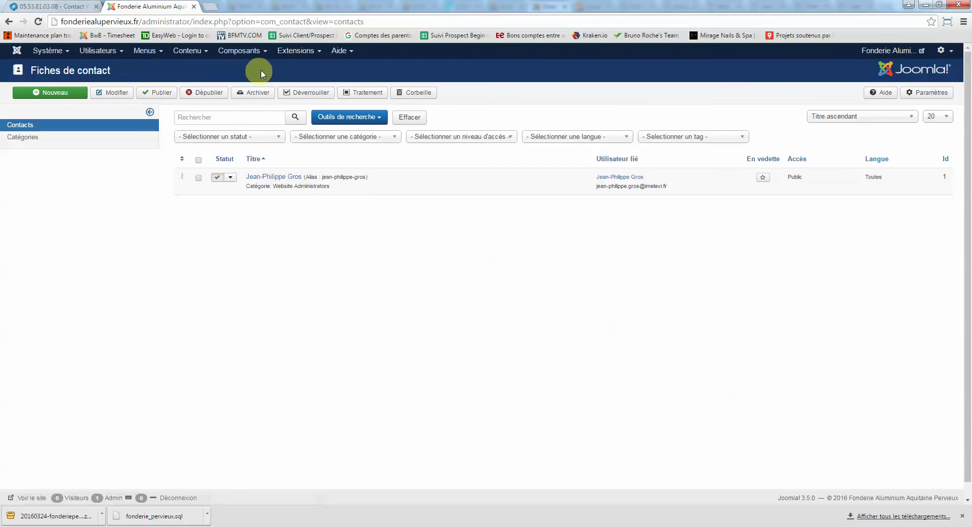
click(297, 53)
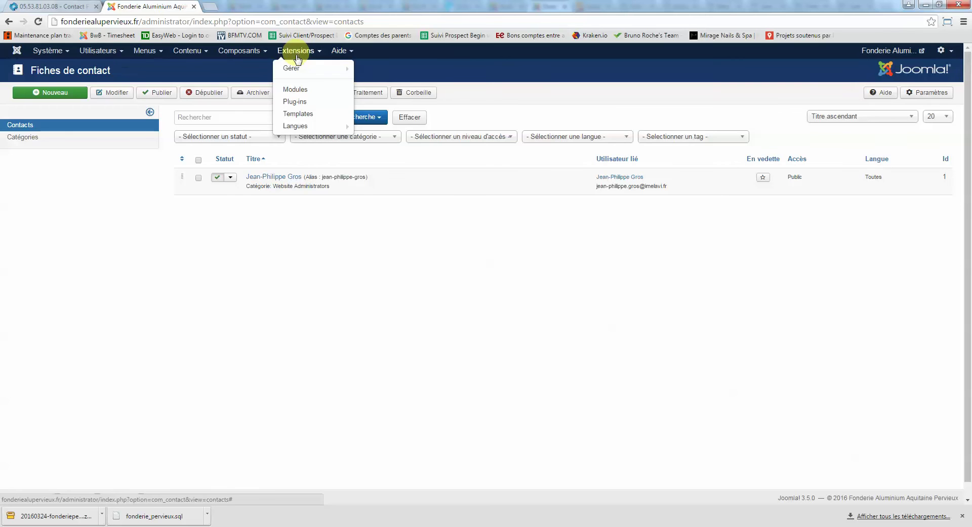
click(296, 89)
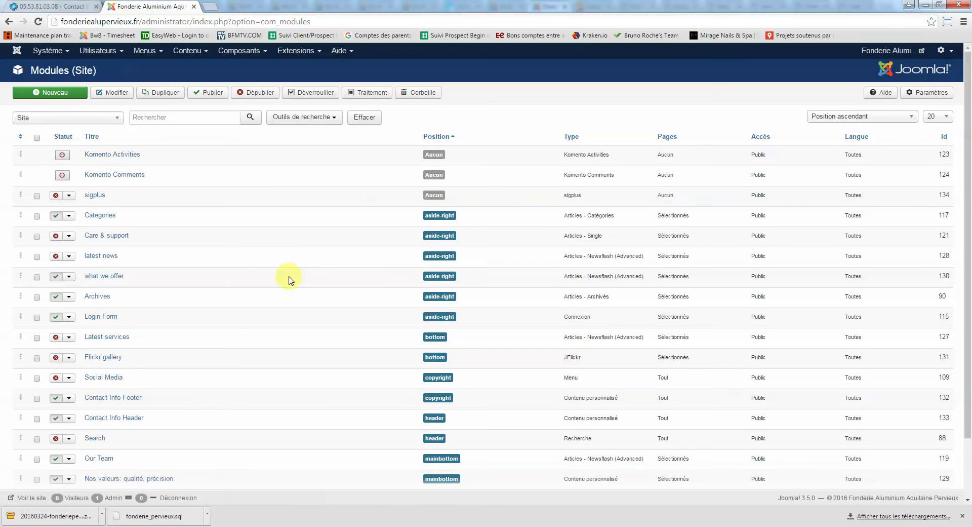
scroll(290, 279, down, 3)
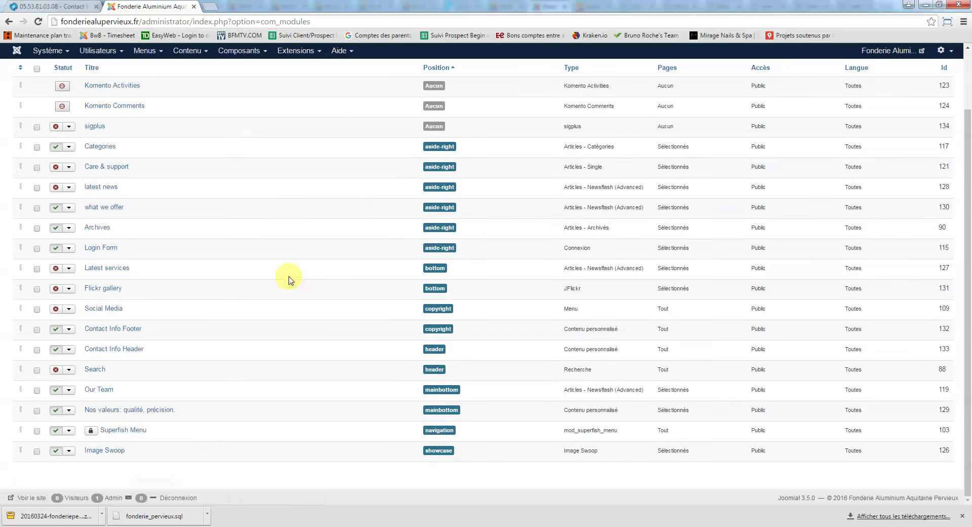
click(127, 349)
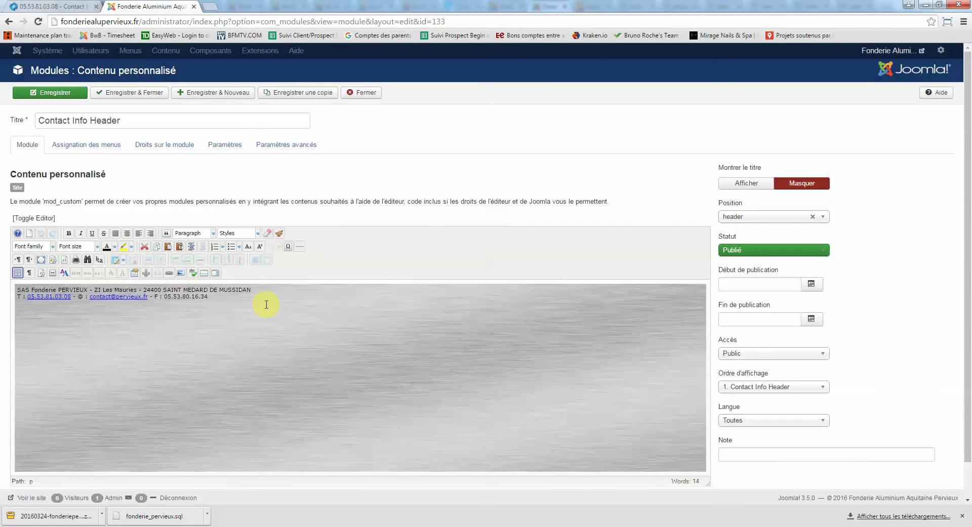
- Review the company address and contact lines in the header module's content, and close the module without changes
drag(267, 304, 90, 294)
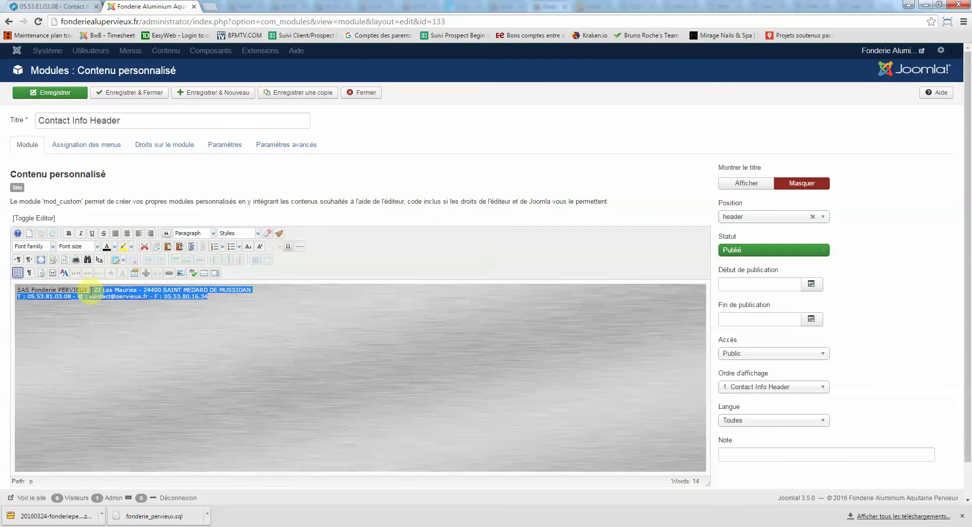
click(168, 334)
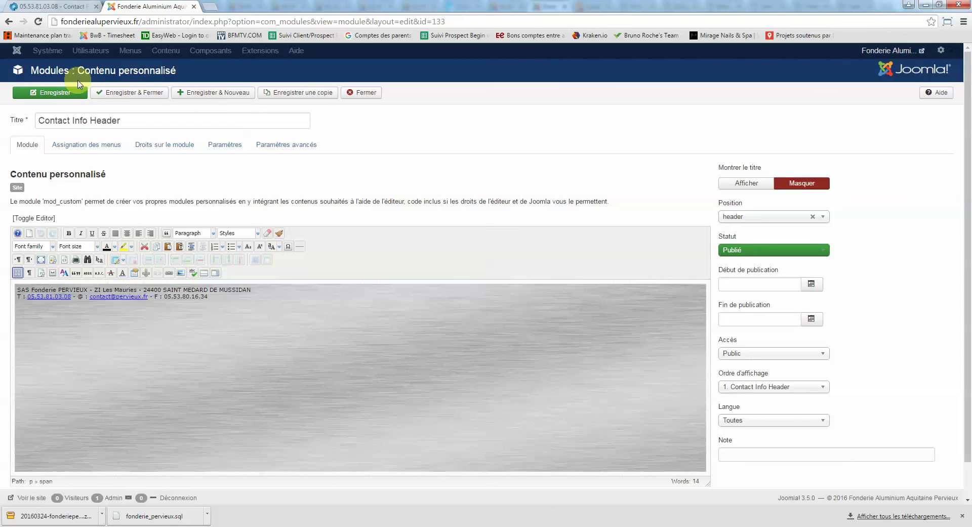
click(365, 93)
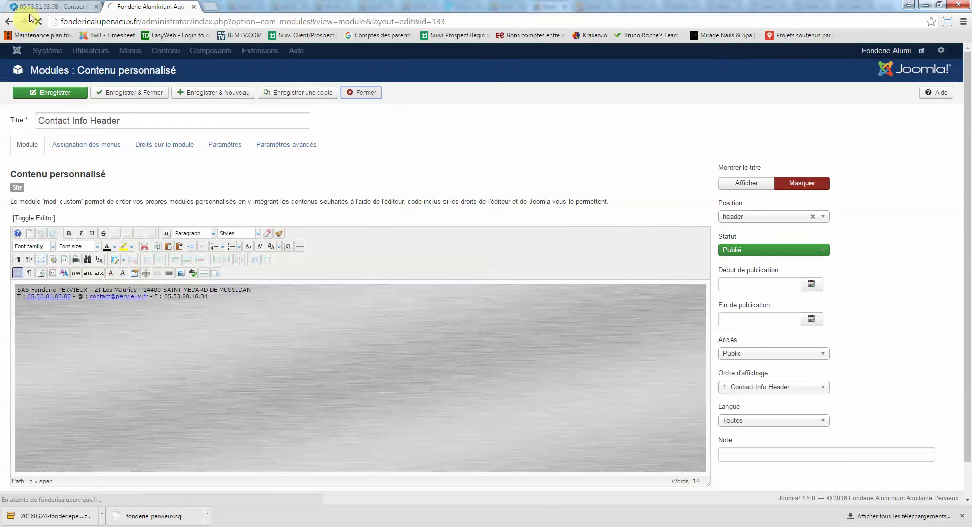
- View the values banner and footer on the public home page, and open the "Nos valeurs: qualité, précision." module for editing
click(50, 6)
click(232, 153)
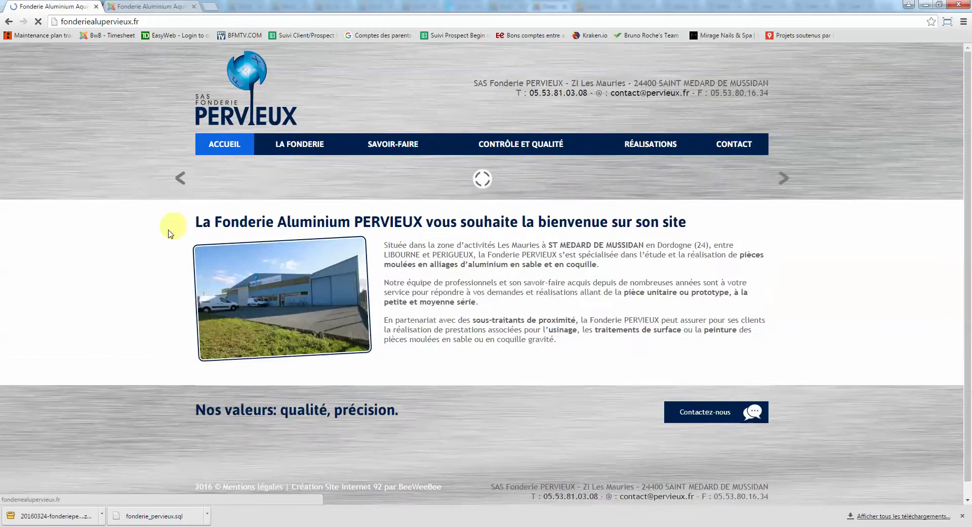
scroll(174, 233, down, 5)
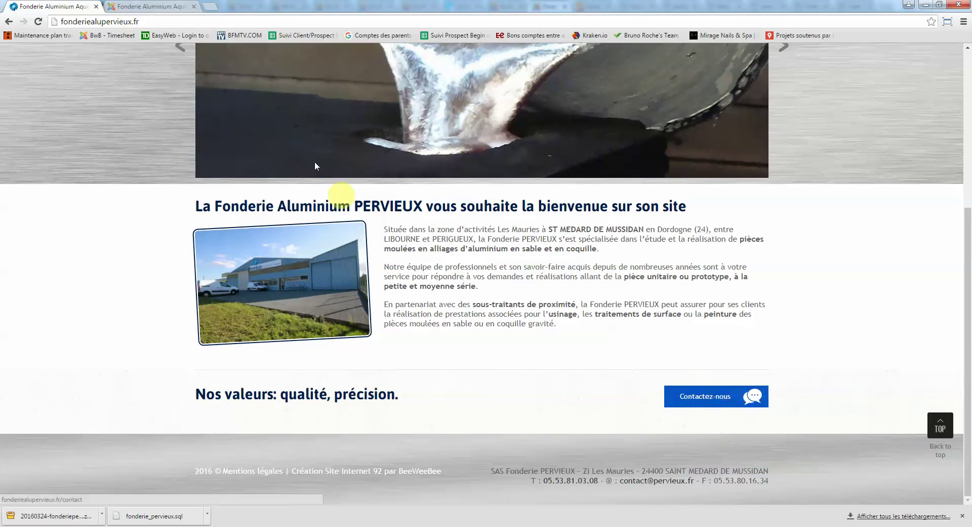
click(131, 6)
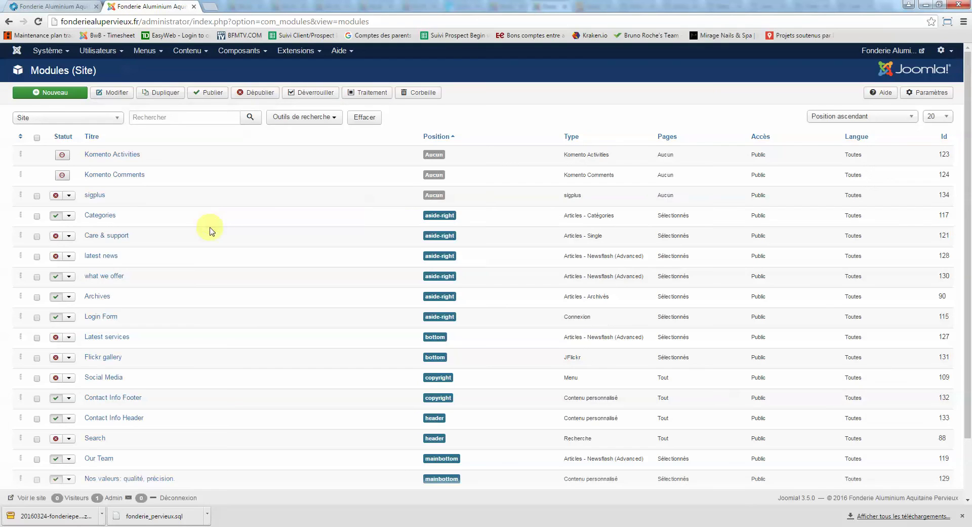
scroll(210, 228, down, 2)
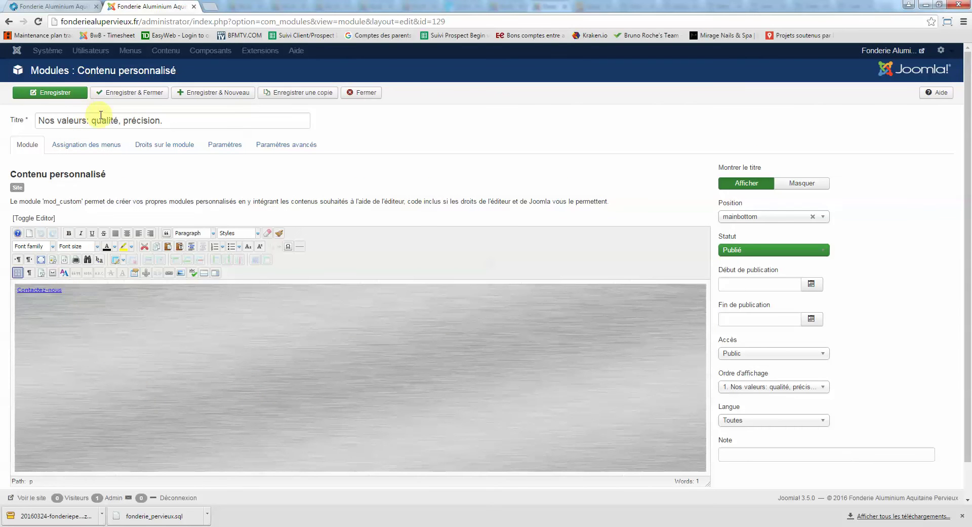
- Compare the module's title and Contactez-nous link with the public home page banner, and close the module without changes
drag(181, 119, 31, 121)
click(41, 121)
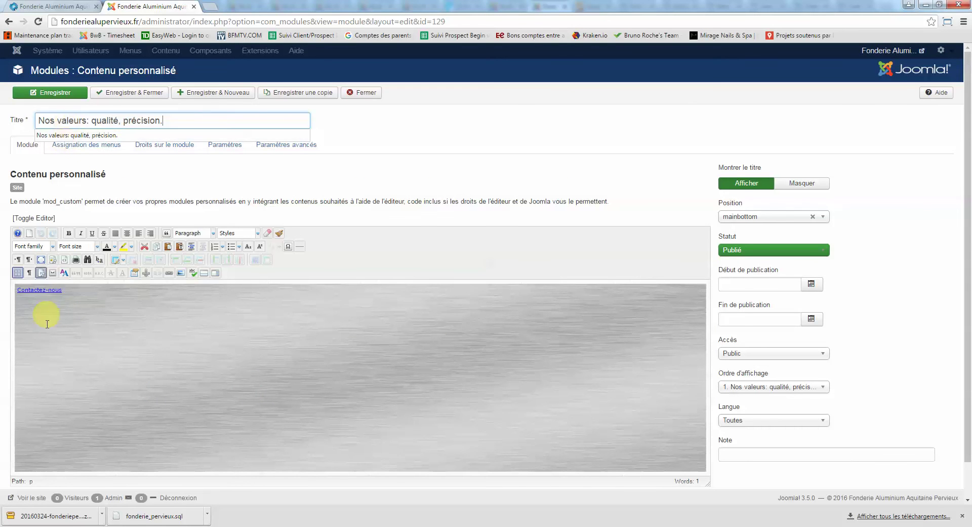
click(40, 4)
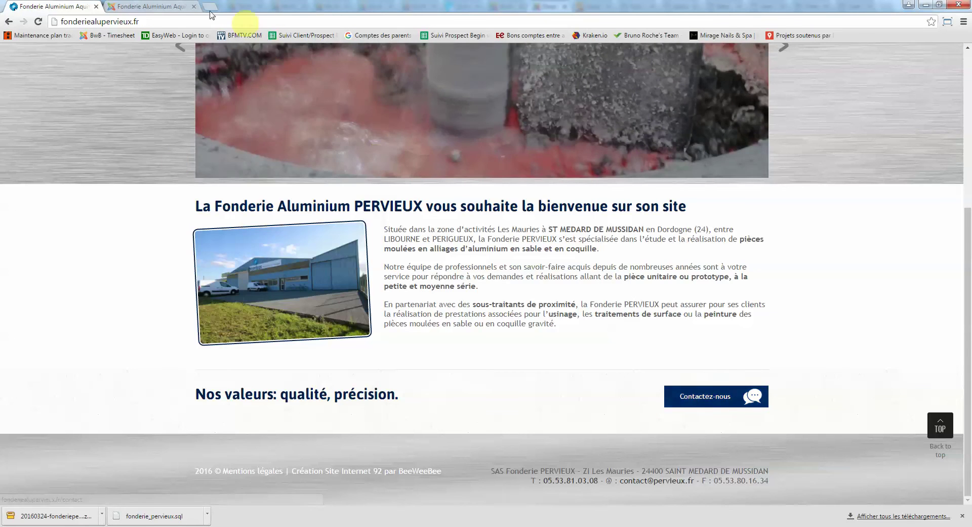
click(152, 6)
click(38, 288)
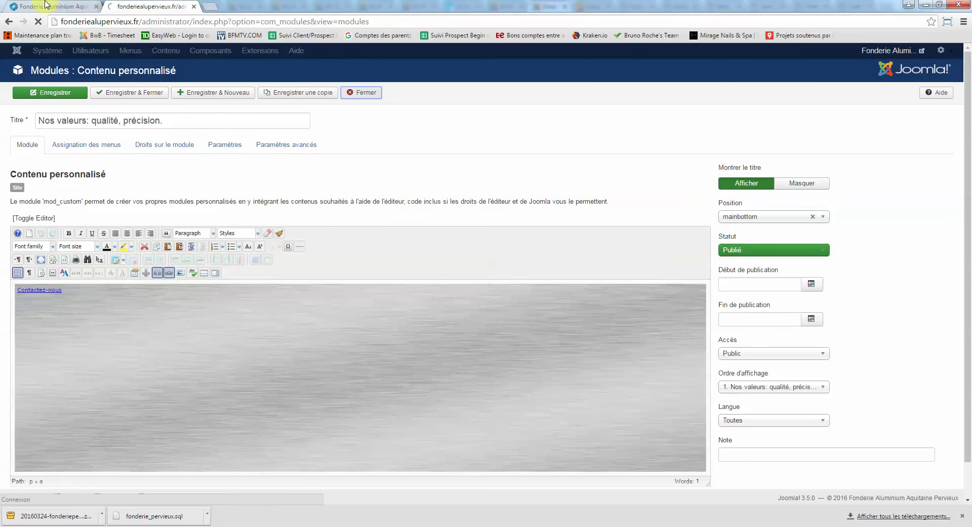
- View the slideshow on the public home page and return to the Joomla administration
click(30, 6)
scroll(187, 253, up, 5)
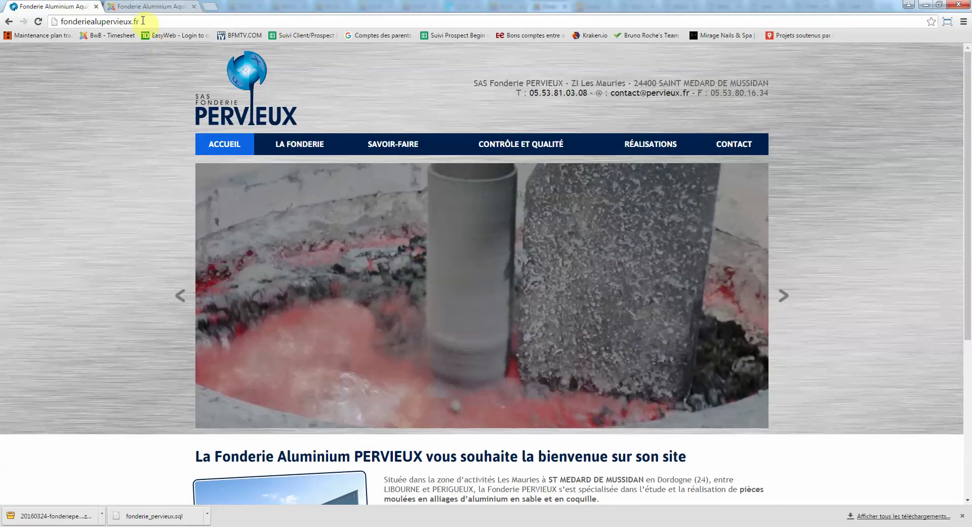
click(143, 5)
- Open the articles list and filter it by the Slider category
click(189, 51)
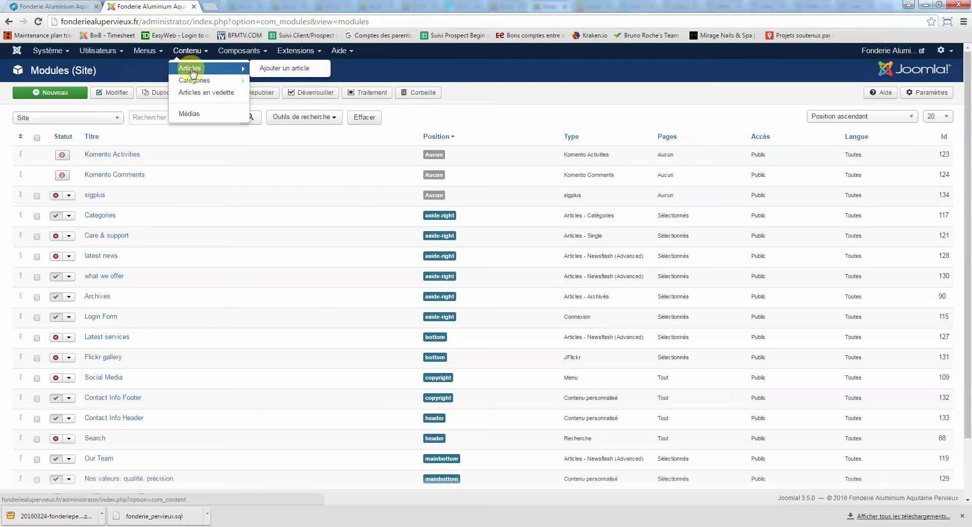
click(195, 66)
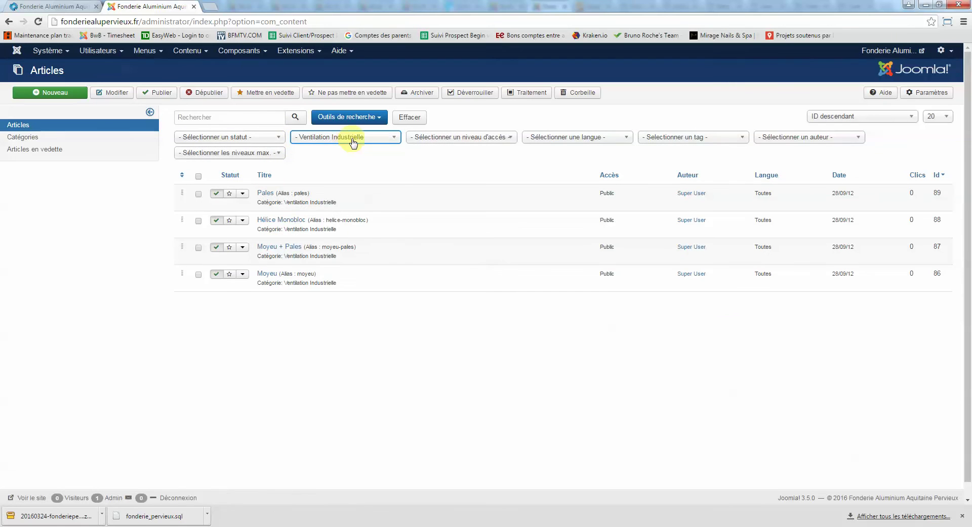
click(353, 142)
drag(395, 260, 395, 167)
click(192, 52)
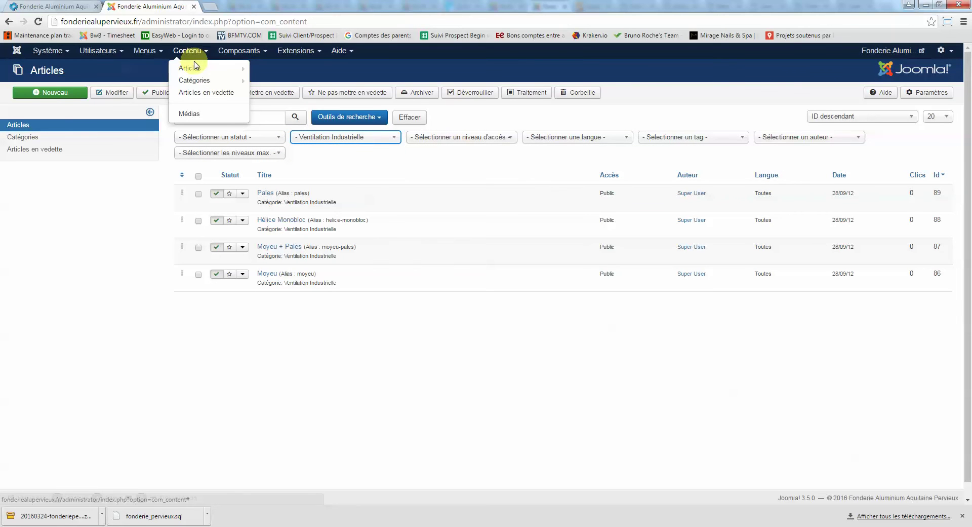
mouse_move(197, 67)
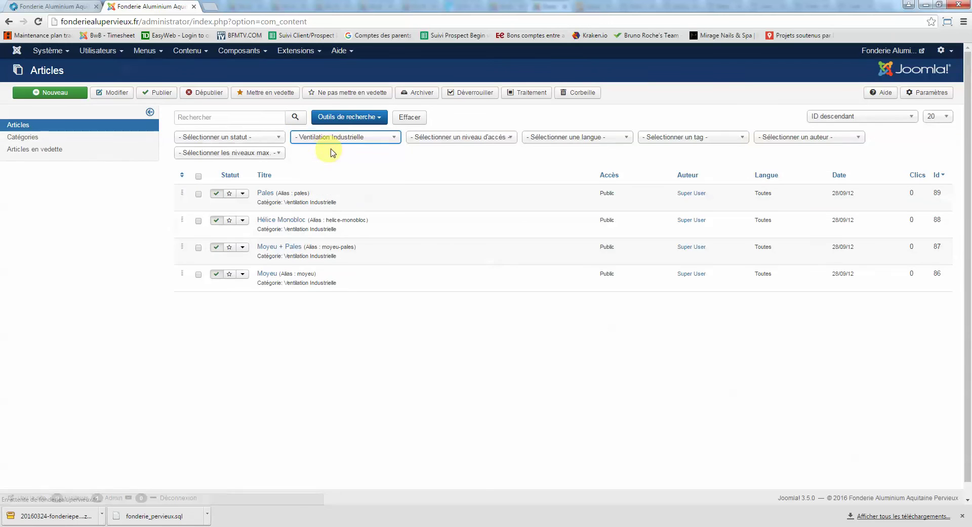
click(345, 136)
drag(399, 254, 392, 179)
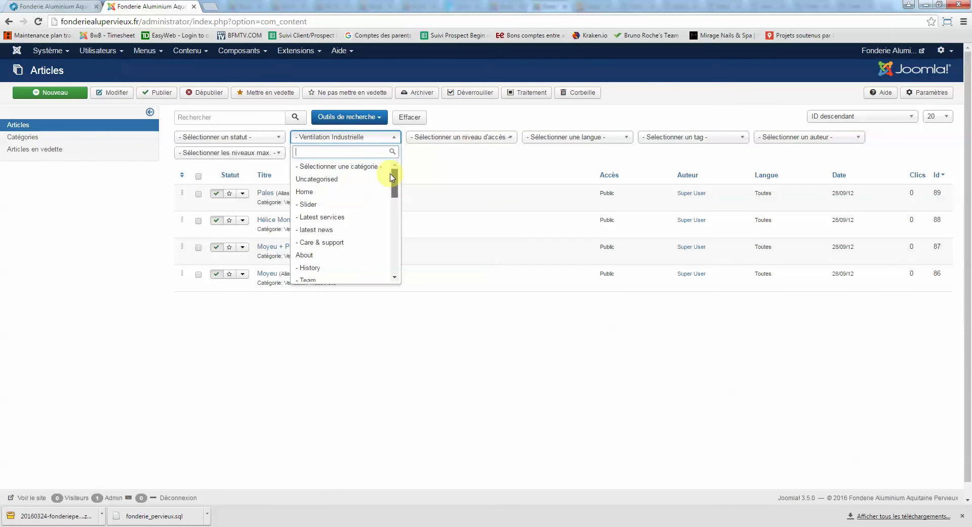
click(319, 204)
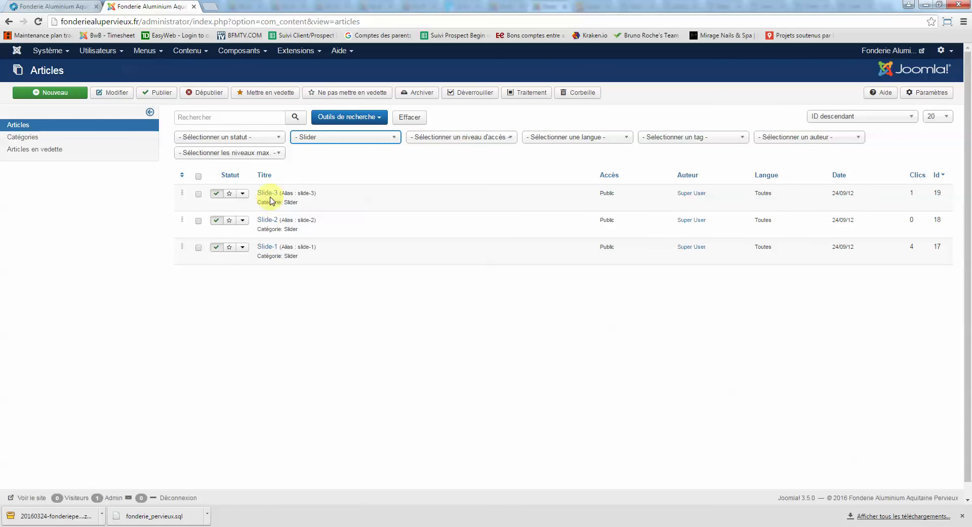
- Open the Slide-1 article and examine its intro and full article image paths against the public home page slideshow
click(270, 247)
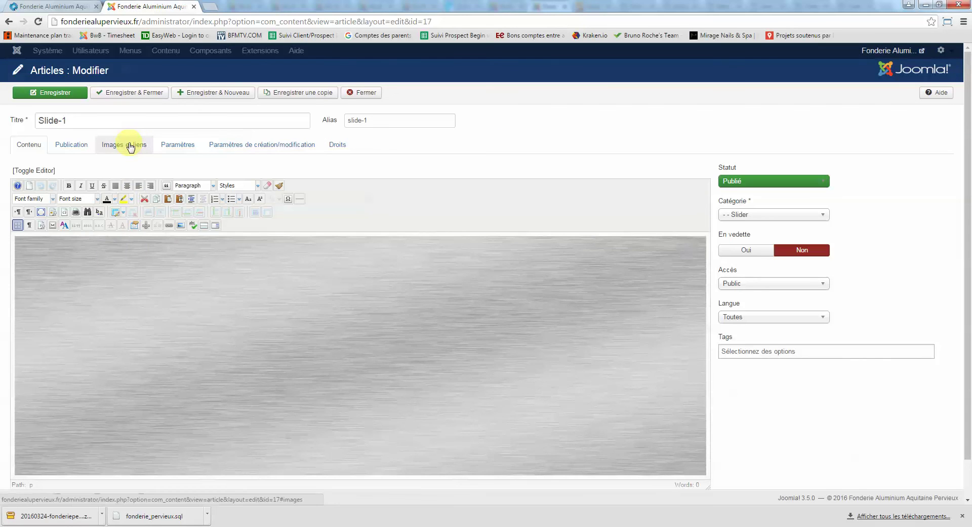
click(142, 147)
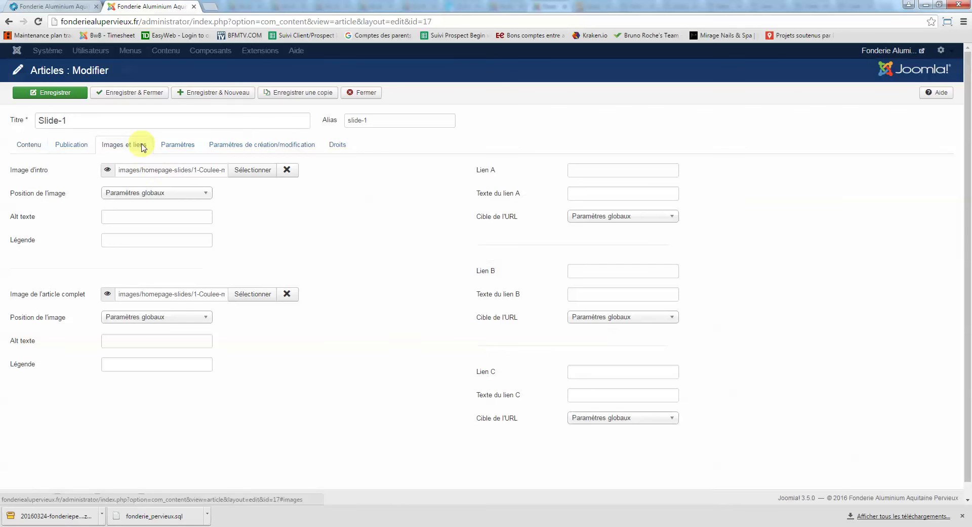
drag(154, 165, 284, 167)
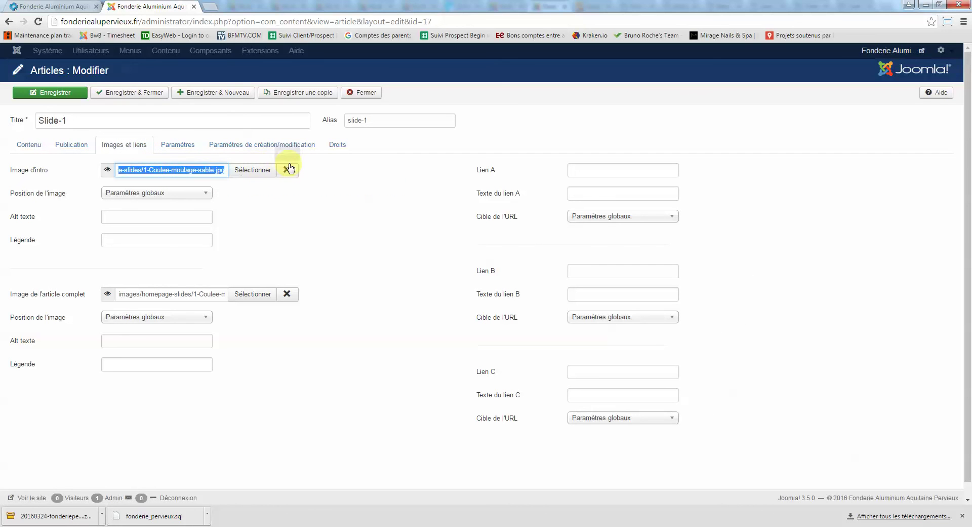
drag(188, 294, 288, 290)
click(182, 296)
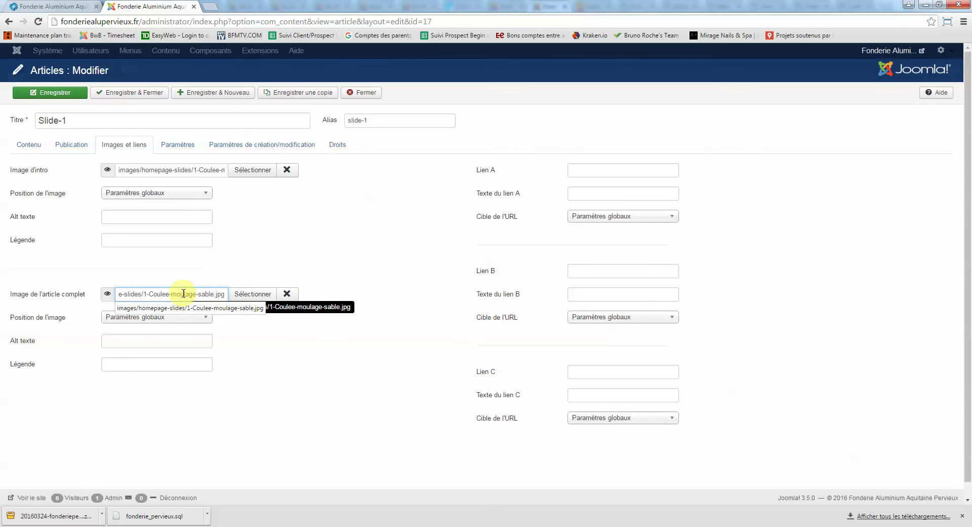
click(173, 169)
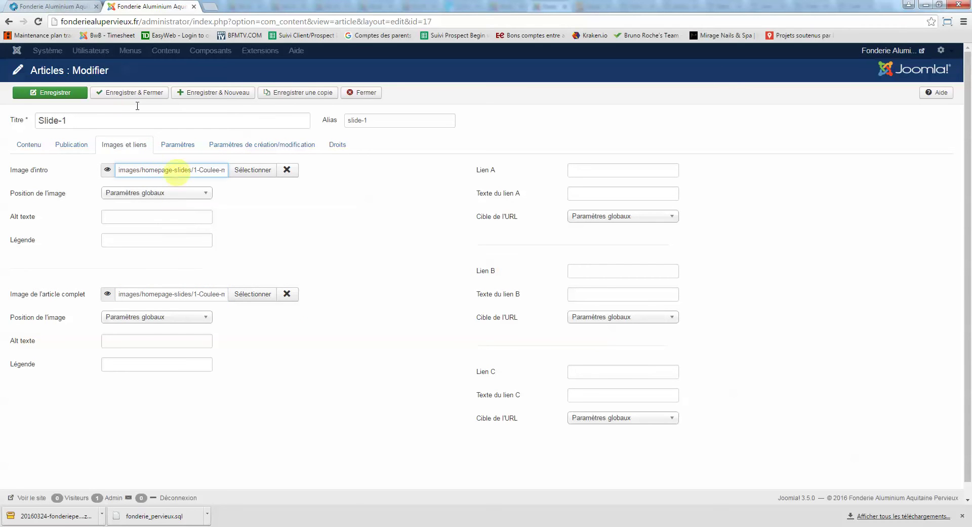
key(ctrl+shift+Tab)
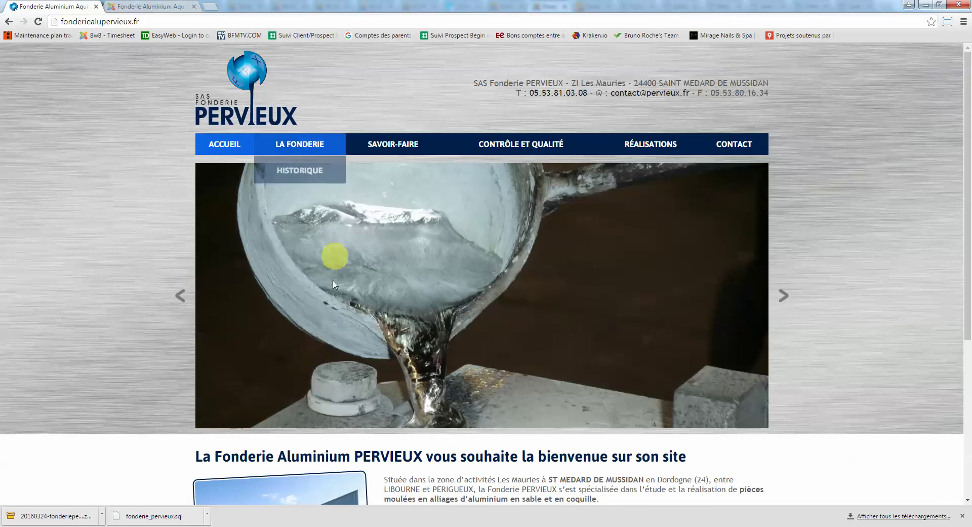
click(141, 5)
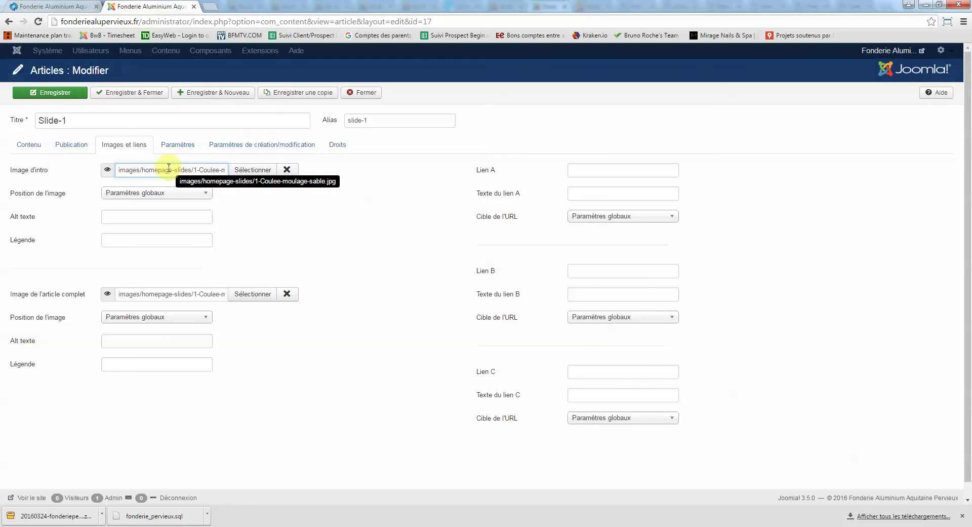
- Inspect the end of the Slide-1 article's intro image path and the article's title
click(201, 170)
drag(222, 174, 235, 175)
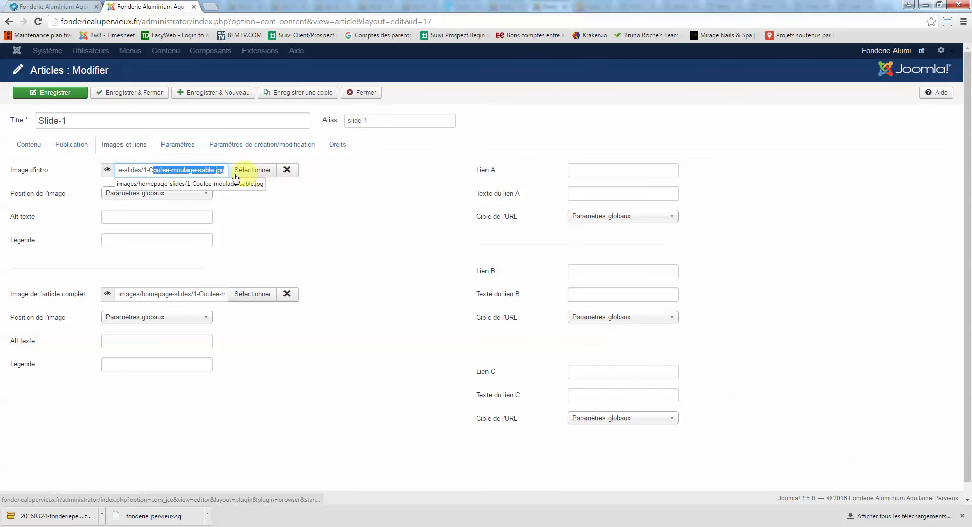
click(206, 170)
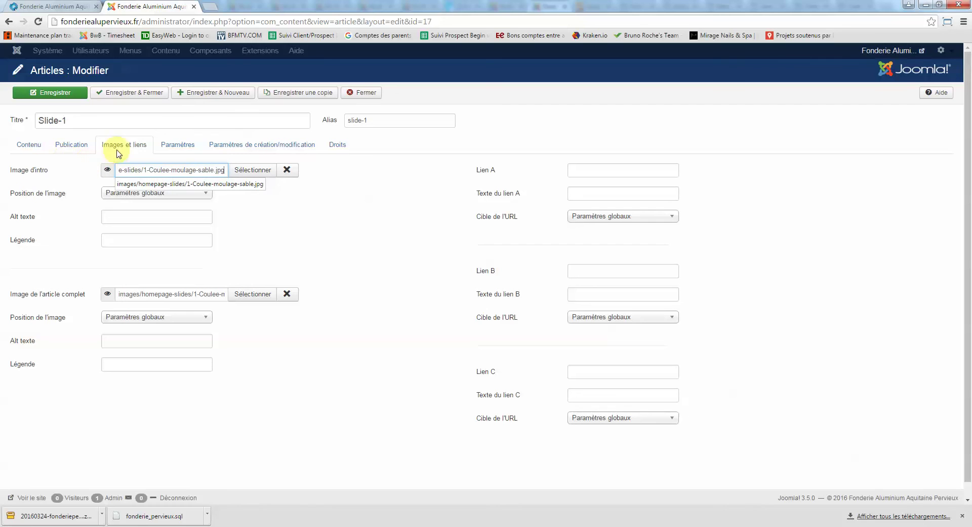
click(48, 121)
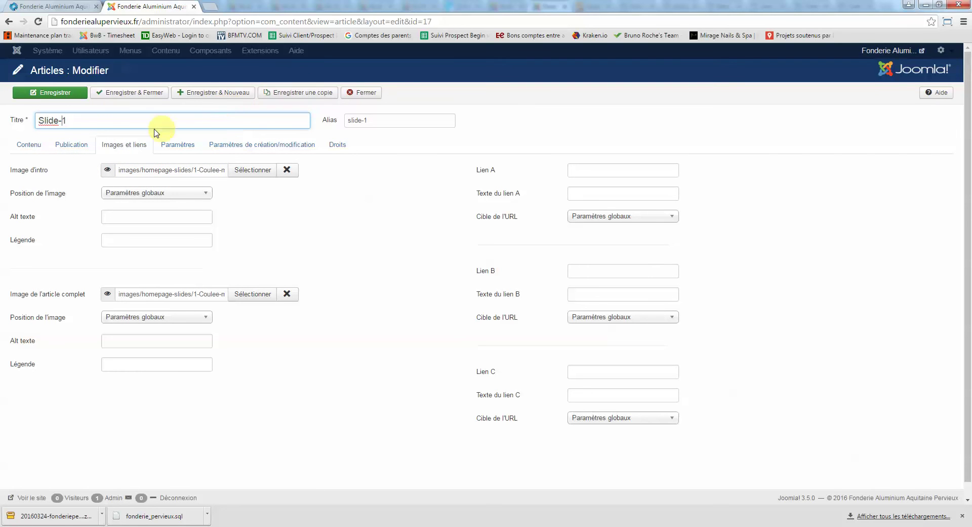
click(71, 123)
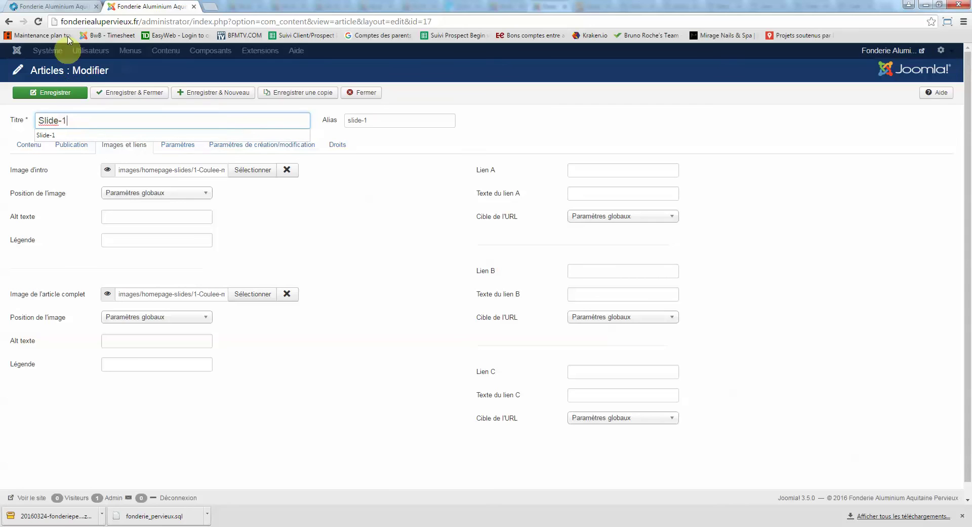
- Compare the Slide-1 intro image with the public home page slideshow, and close the article without changes
click(69, 7)
click(152, 7)
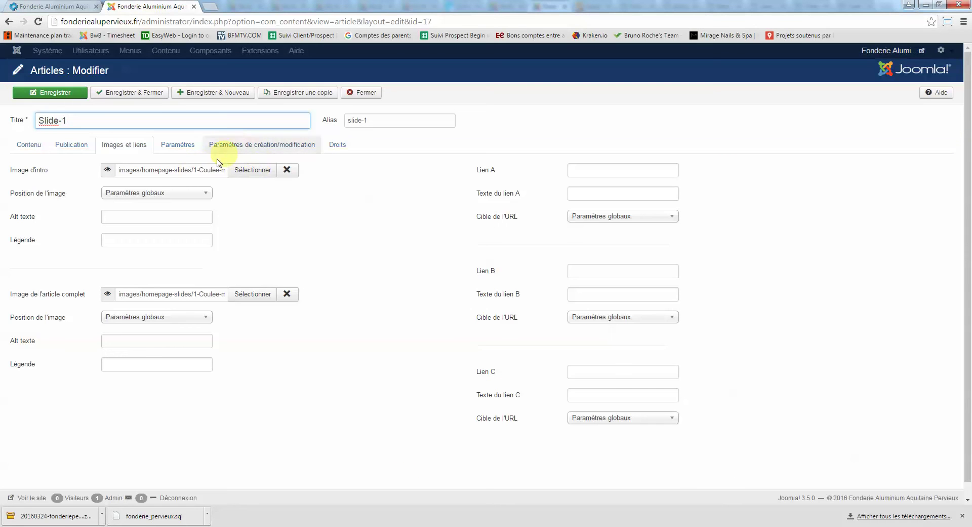
click(194, 170)
click(67, 6)
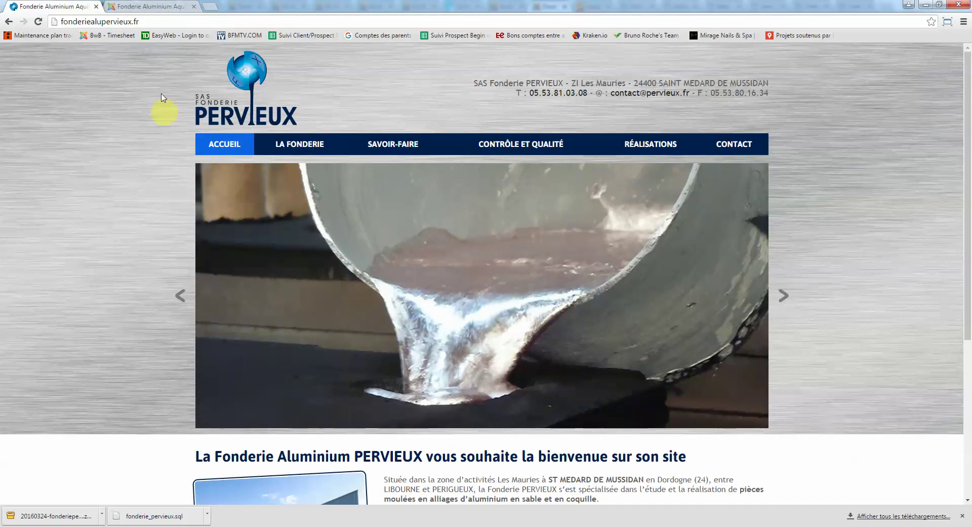
click(149, 6)
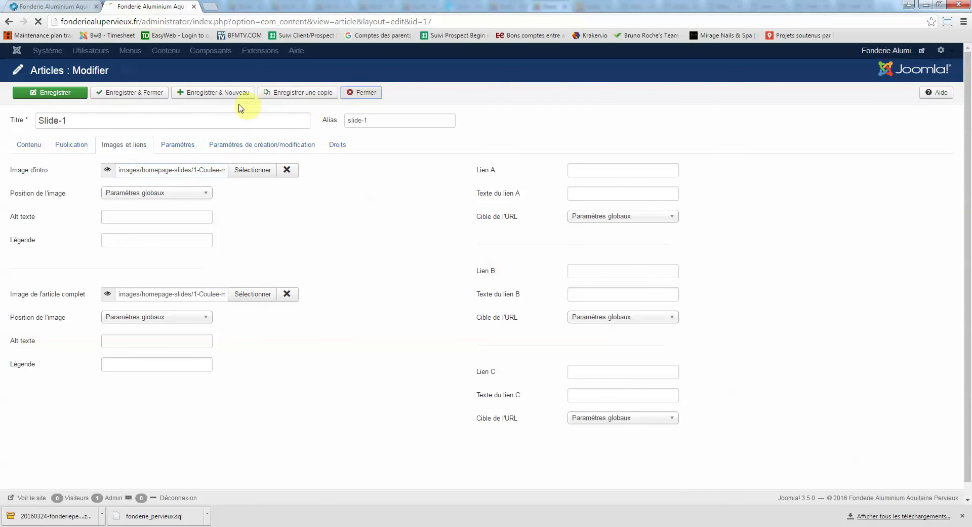
- Open the Image Swoop module in the showcase position from the site's modules list
click(298, 50)
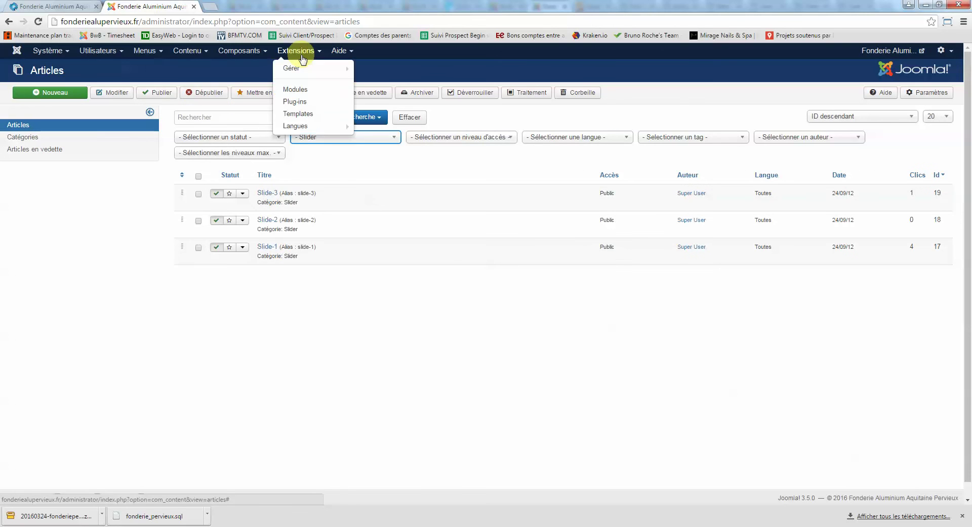
click(293, 89)
scroll(268, 274, down, 2)
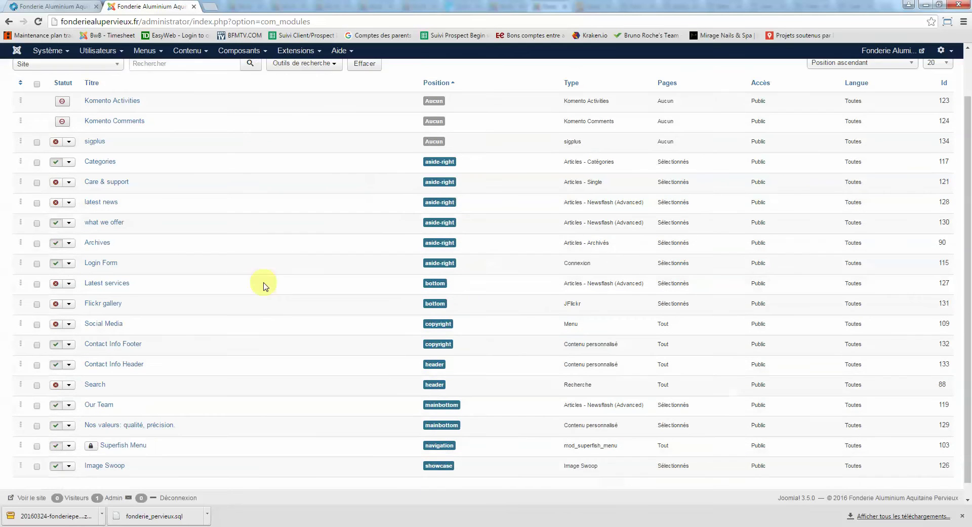
scroll(264, 286, down, 1)
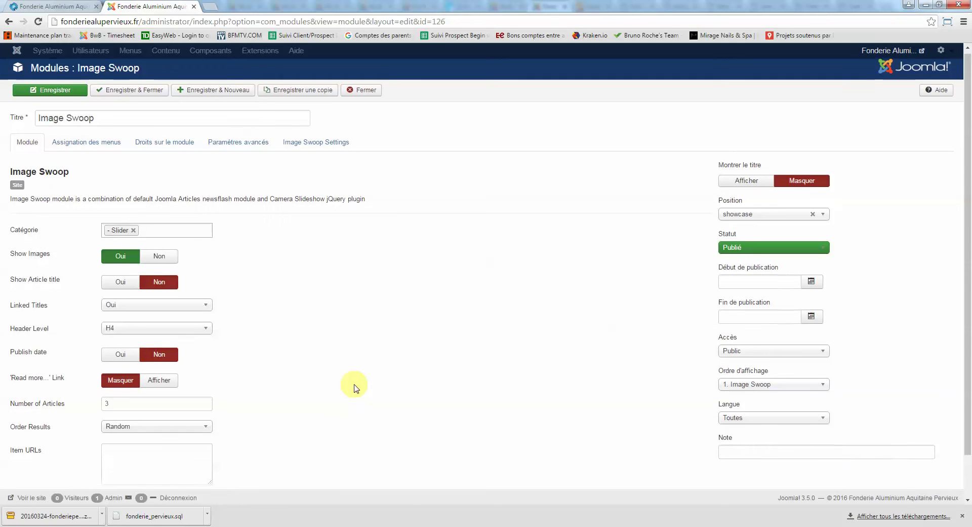
- Examine the Image Swoop module's Number of Articles setting, and close the module without changes
scroll(354, 387, down, 1)
double_click(119, 361)
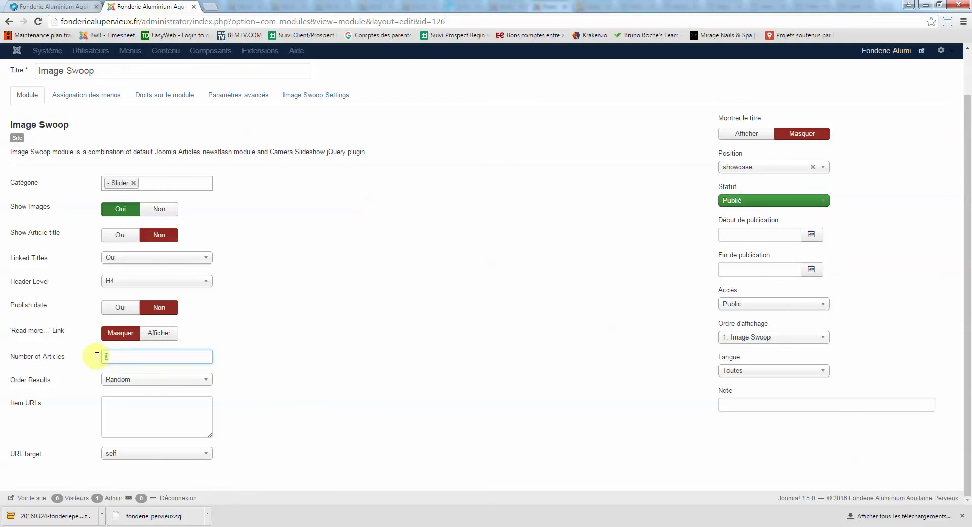
click(112, 357)
double_click(121, 359)
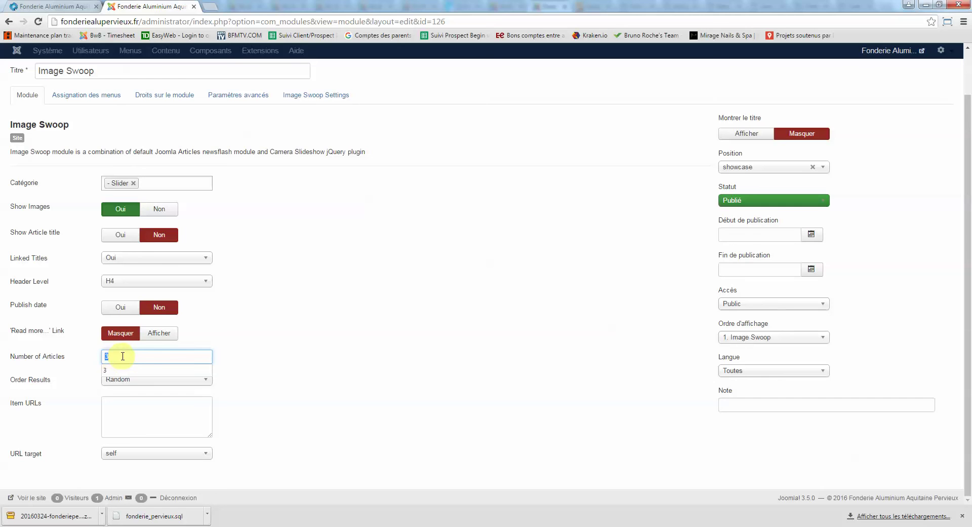
click(297, 325)
scroll(250, 341, up, 1)
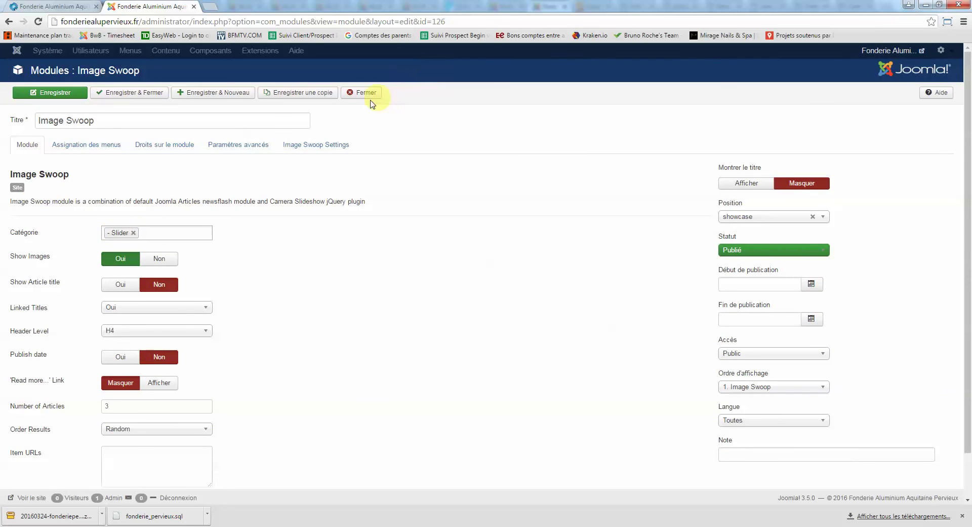
- Review the public home page from header to footer and advance its slideshow to the next image
click(53, 6)
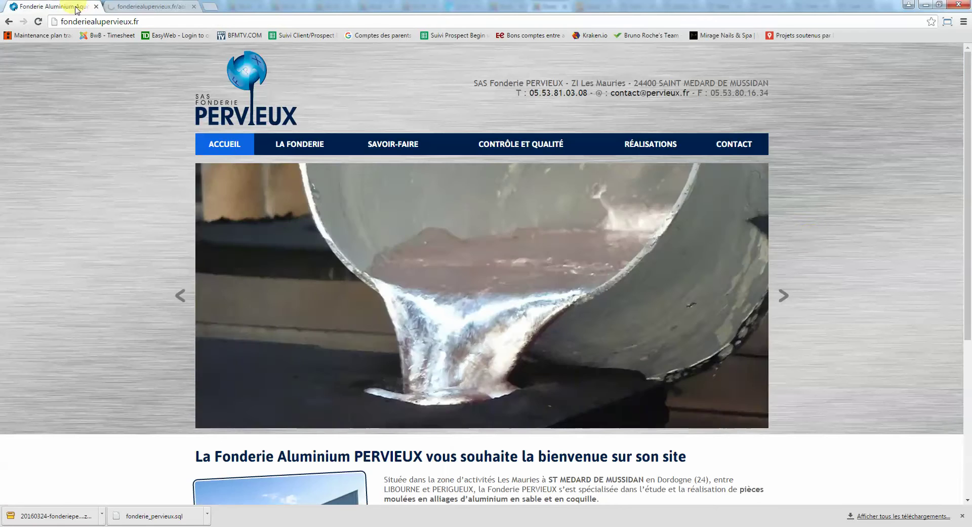
scroll(836, 245, down, 5)
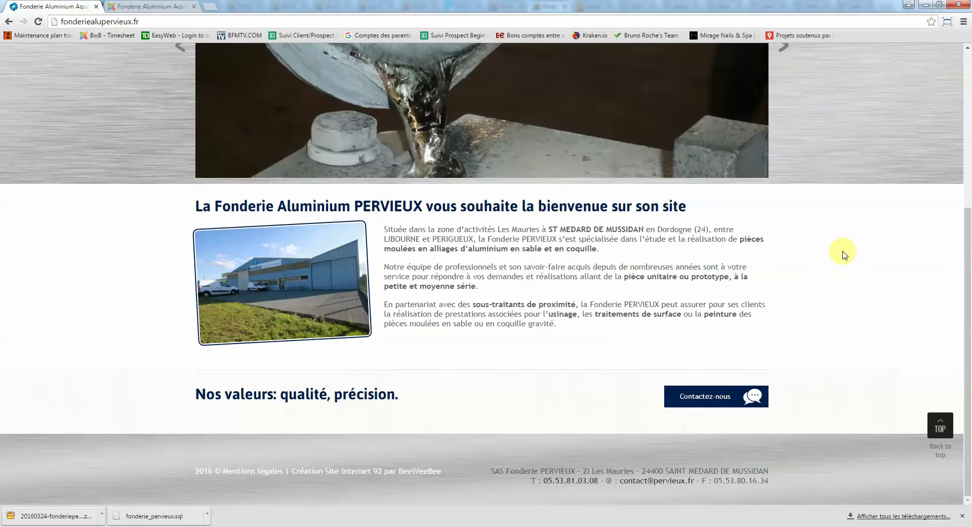
scroll(844, 294, up, 5)
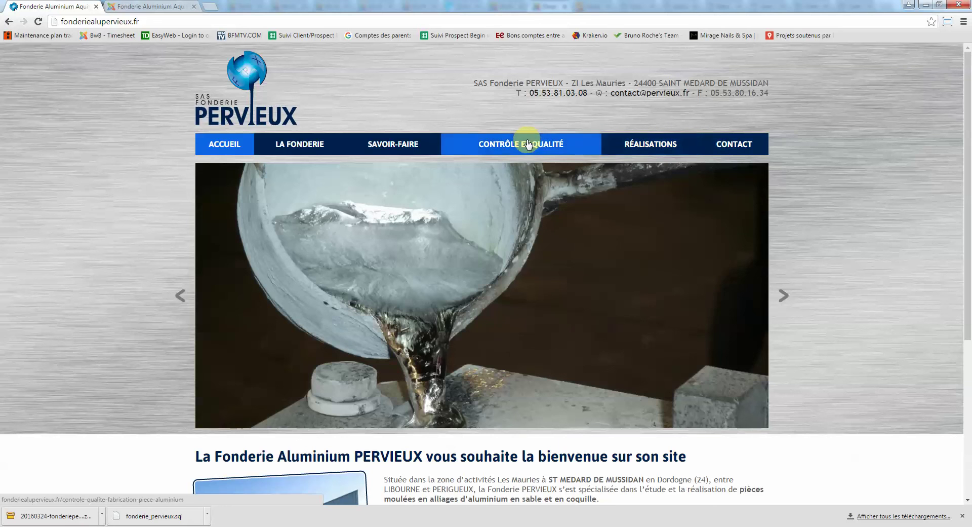
mouse_move(391, 142)
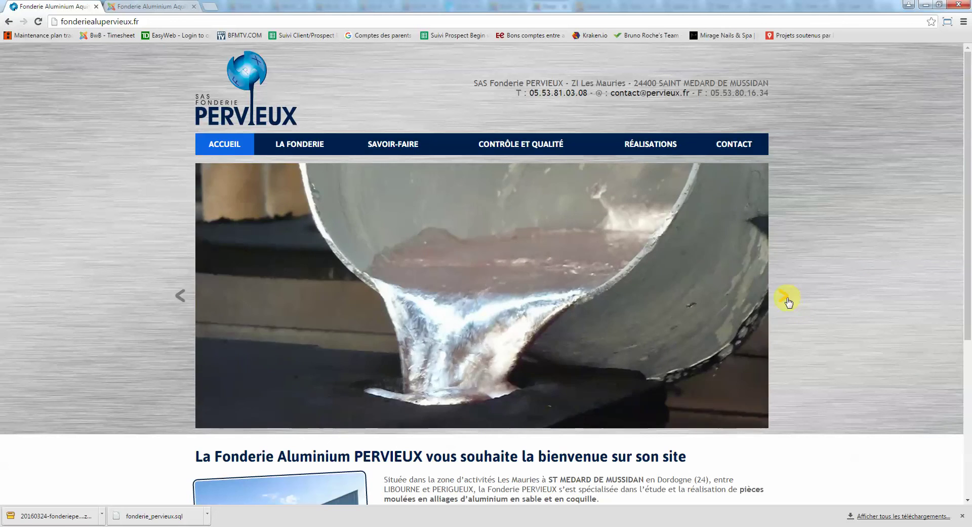
click(786, 299)
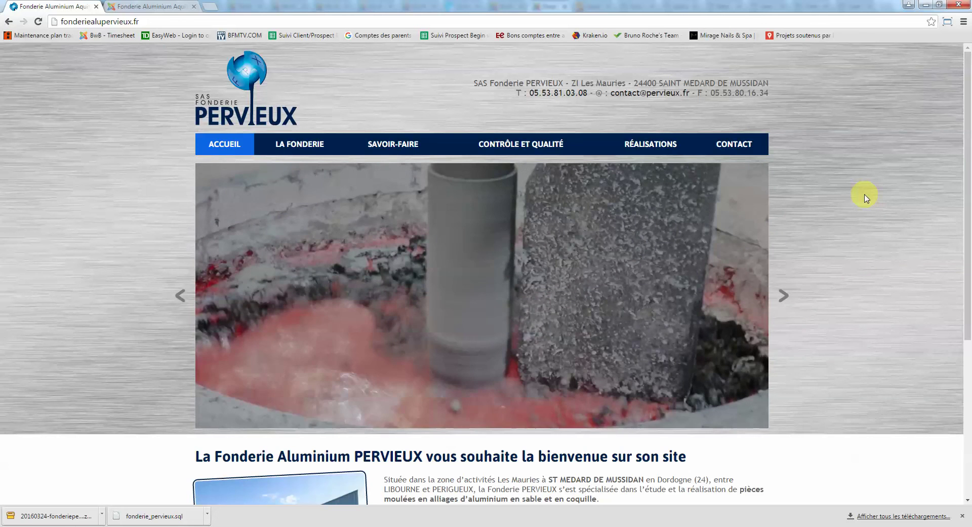